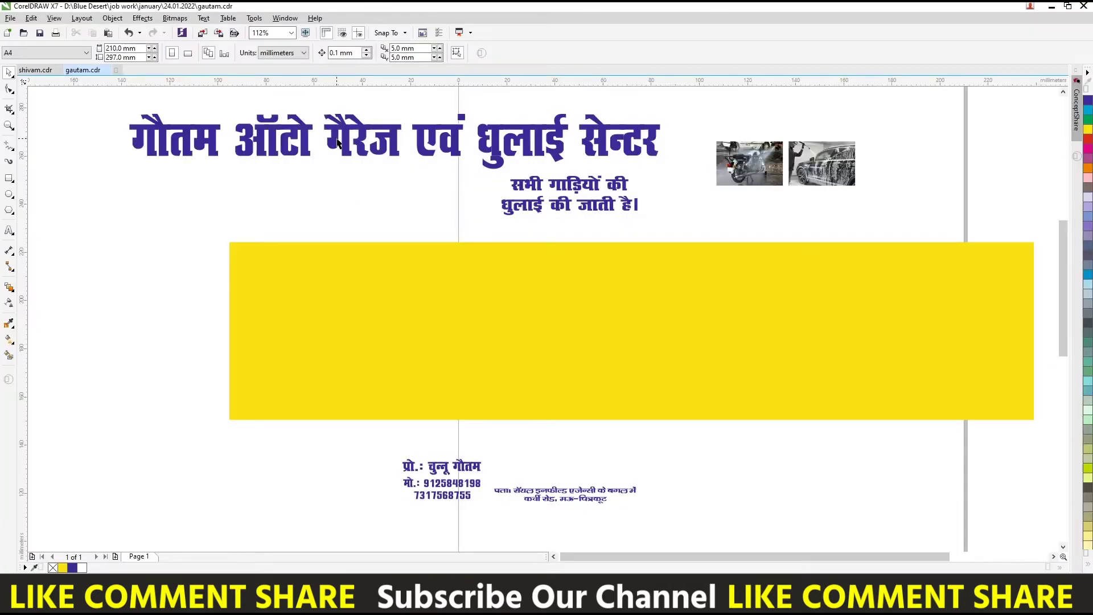
Centre the Hindi title on the yellow band, then enlarge it and raise it slightly
left_click_drag(337, 143, 587, 300)
left_click(584, 354, "shift")
key("c")
key("e")
left_click(543, 310)
left_click_drag(900, 299, 914, 291)
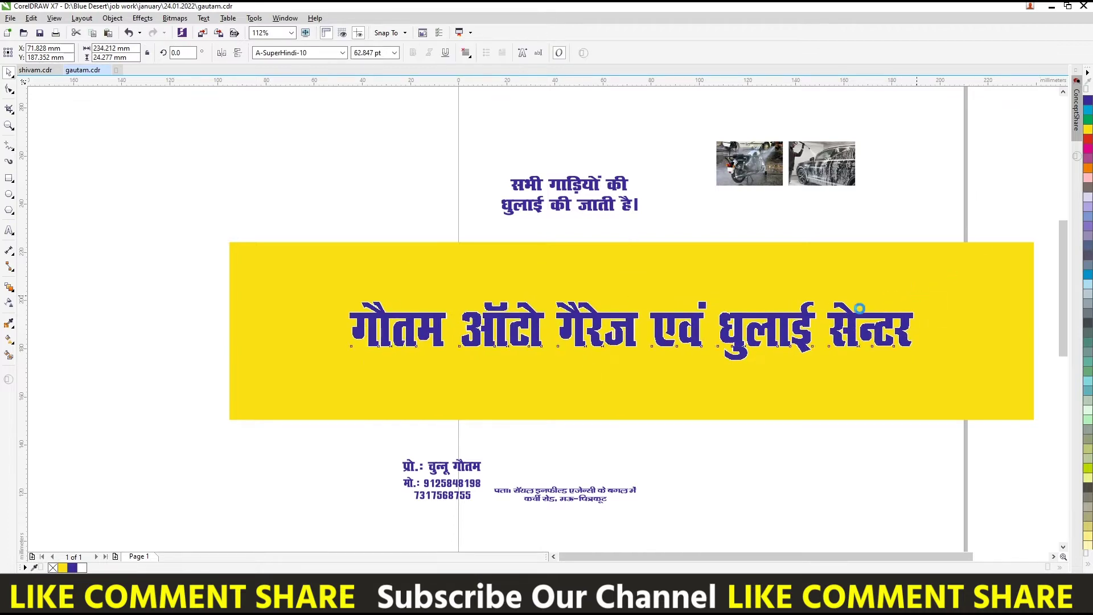
left_click_drag(815, 314, 815, 283)
Make the word एवं in the title smaller than the rest
key("F8")
left_click_drag(647, 287, 718, 288)
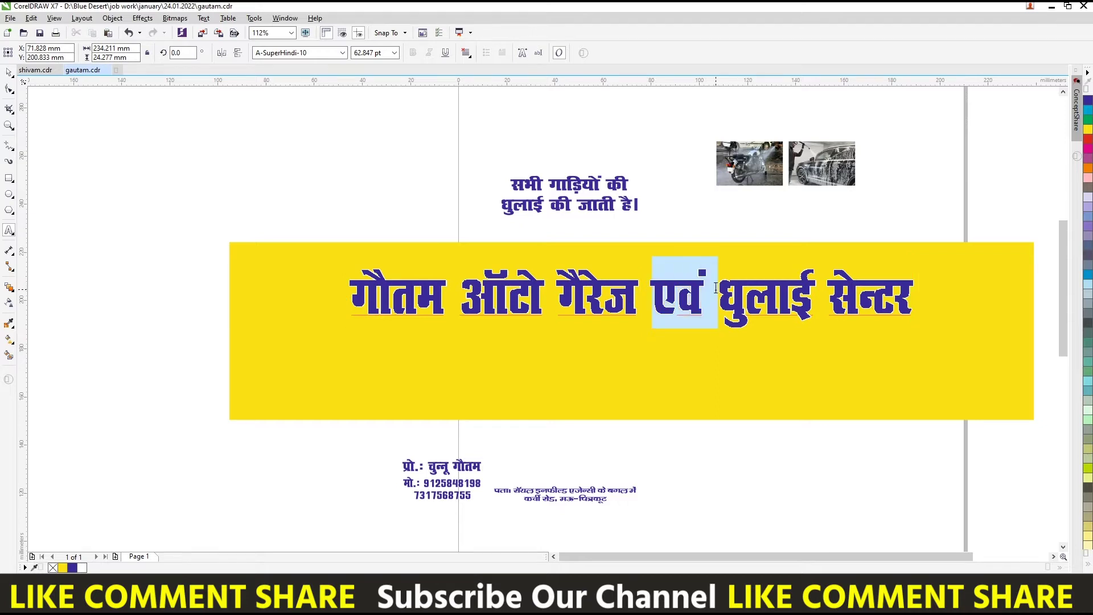
key("ctrl+KP_2")
key("ctrl+space")
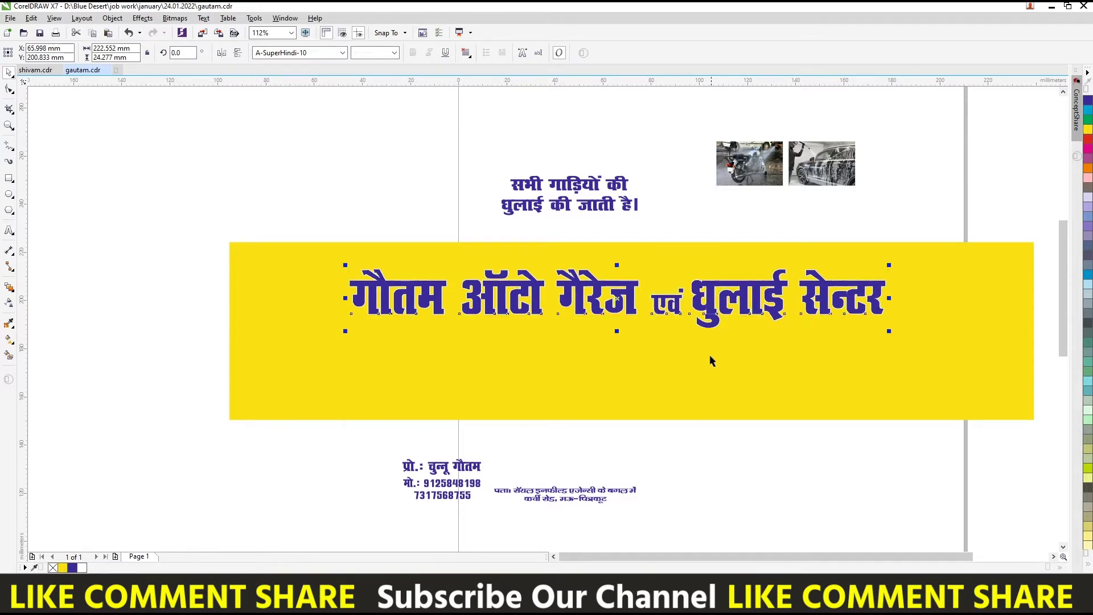
left_click(538, 302)
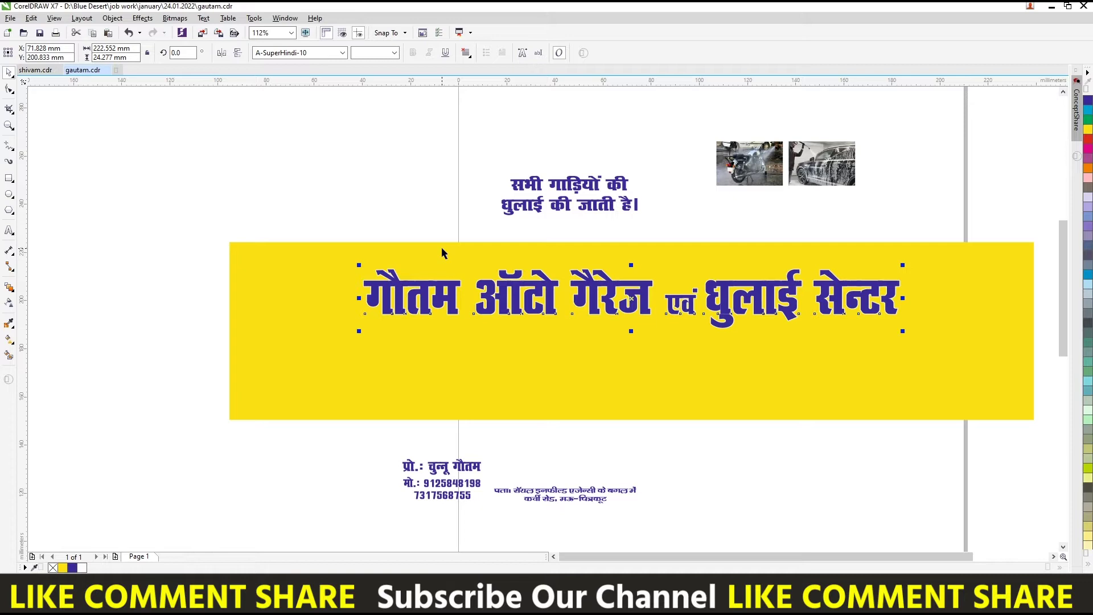
Give the headline a white outline with the default calligraphy nib
key("F12")
type("2.5")
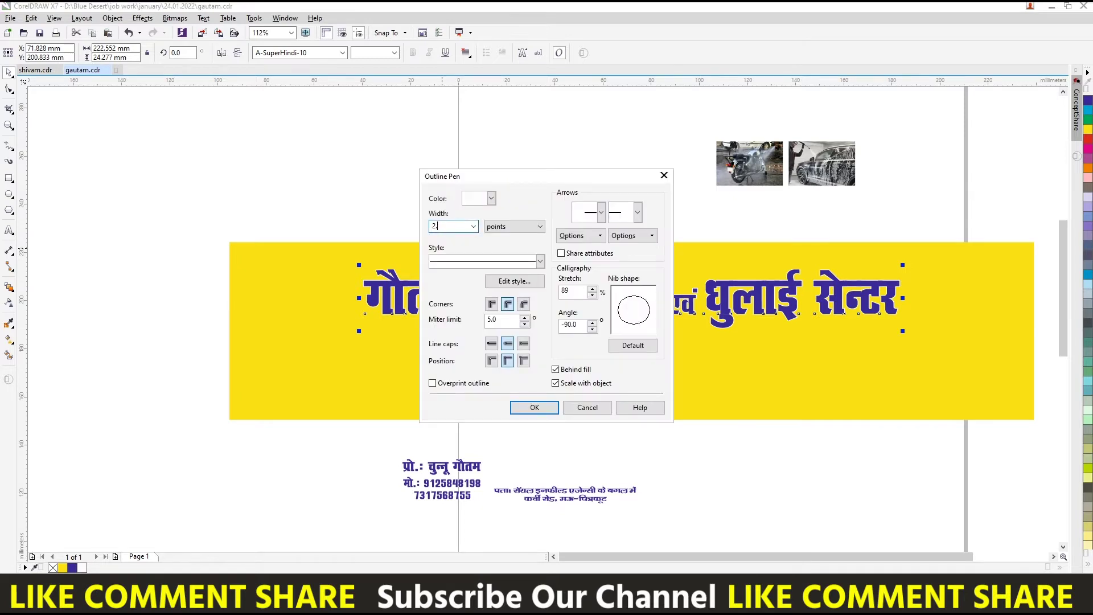
key("Return")
key("F12")
type("5")
key("Return")
key("F12")
left_click(628, 347)
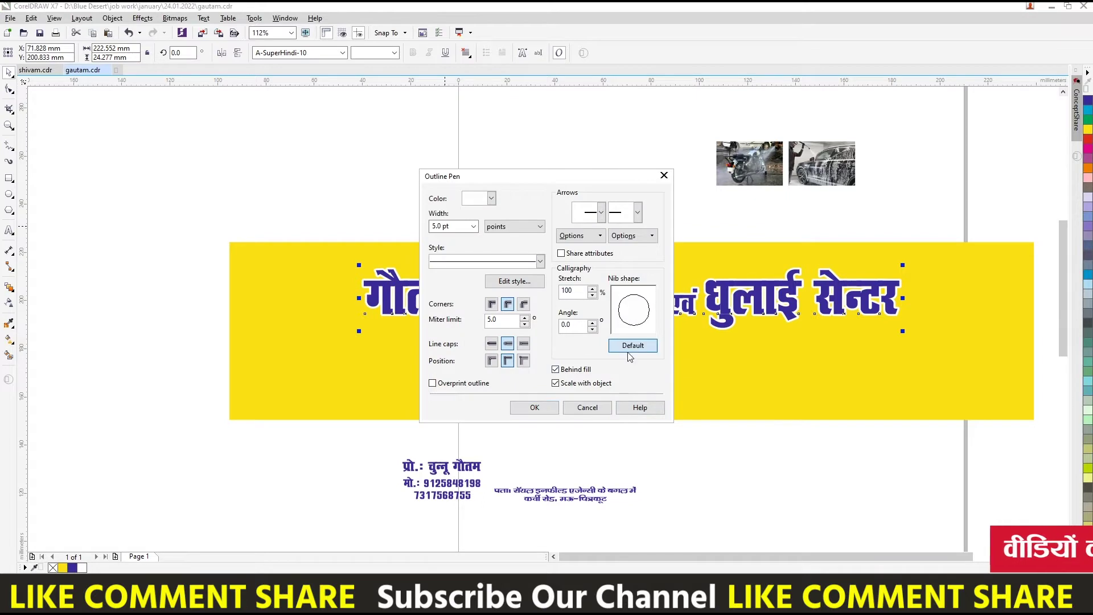
key("Return")
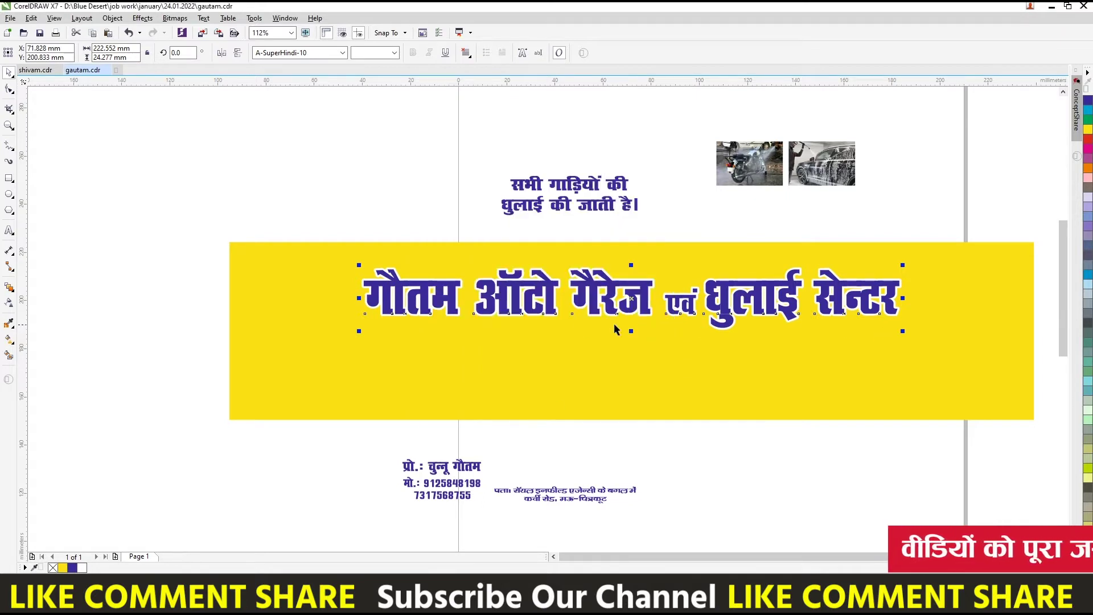
Set the headline outline to 3.5 pt and stretch the headline taller
key("F12")
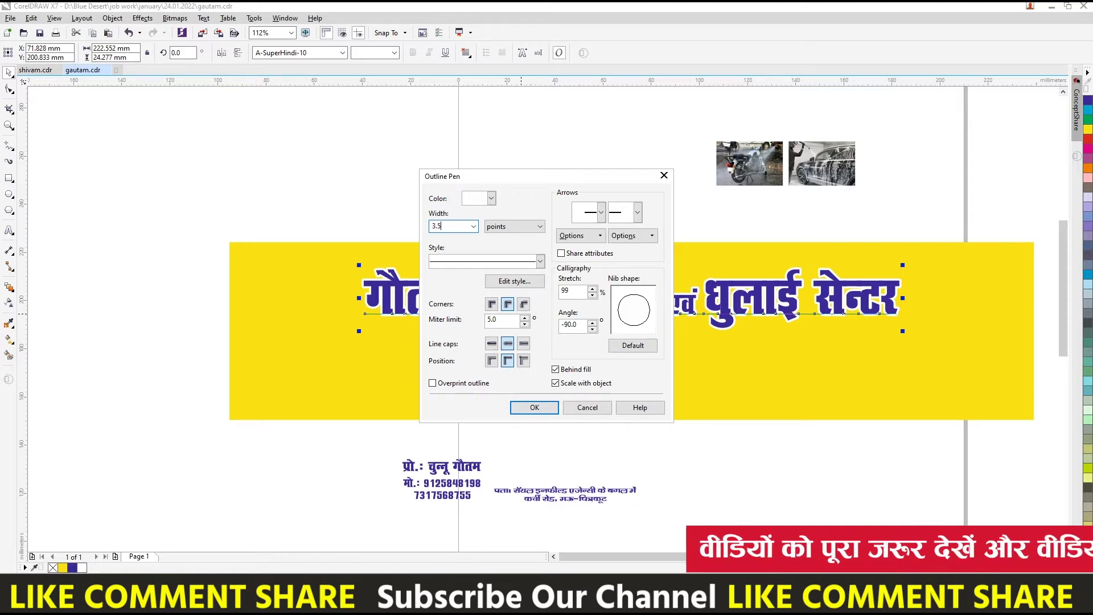
key("Return")
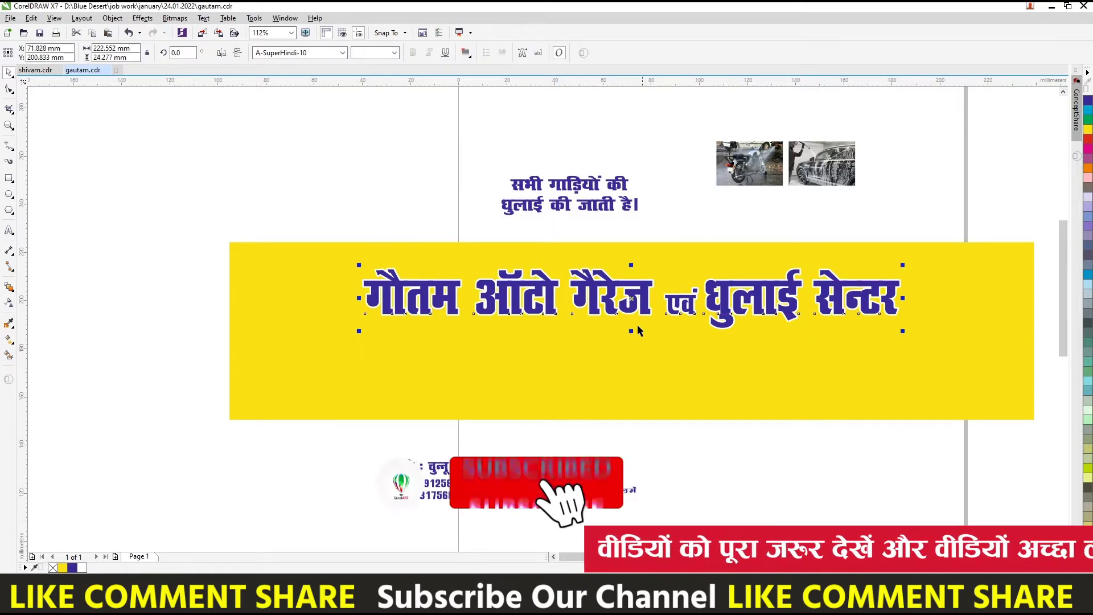
left_click_drag(632, 331, 631, 343)
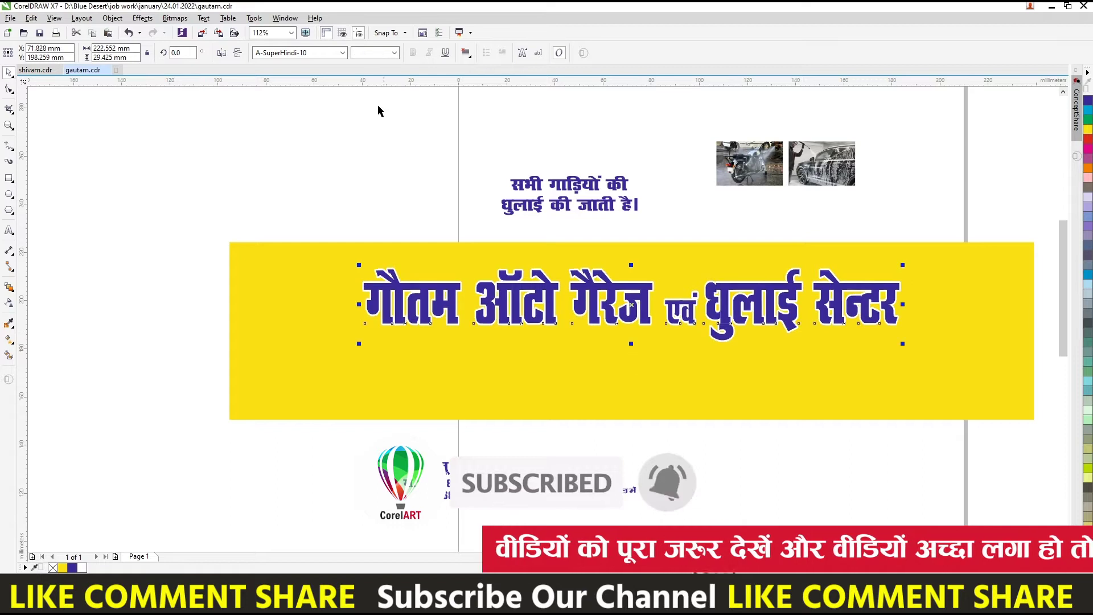
Set the headline in RAJ 08, enlarge it from its centre, and reapply its outline
left_click(343, 53)
type("RAJ 08")
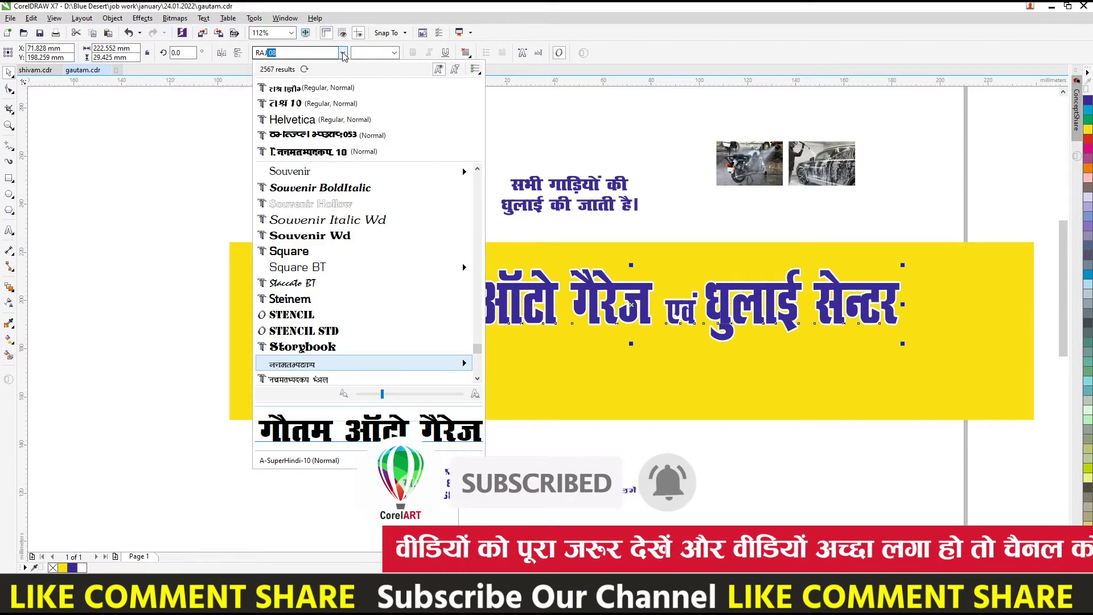
key("Return")
left_click(658, 365)
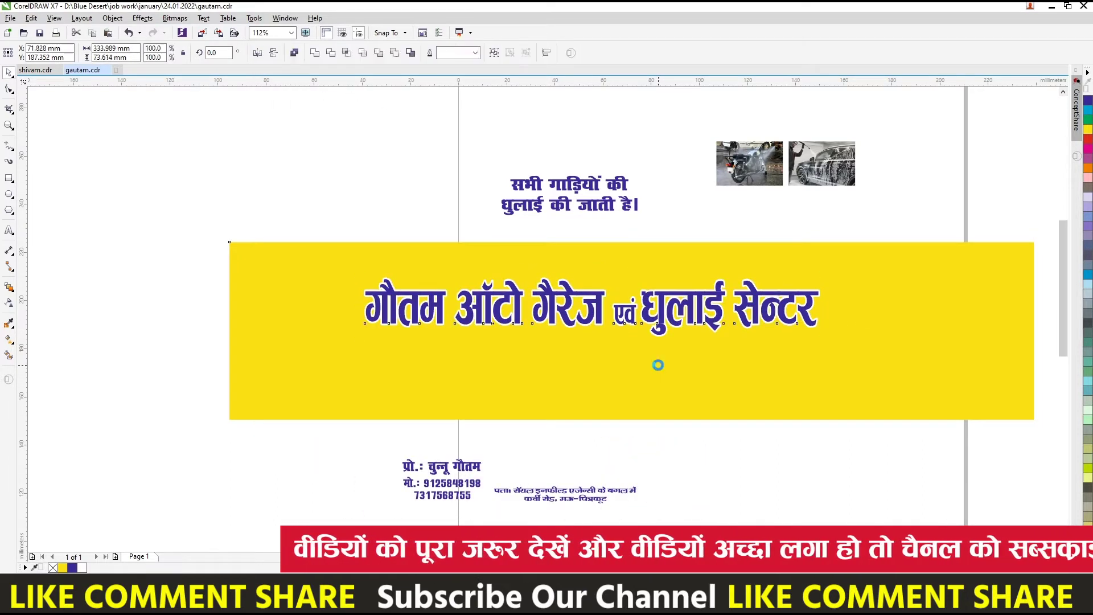
left_click_drag(863, 275, 910, 268)
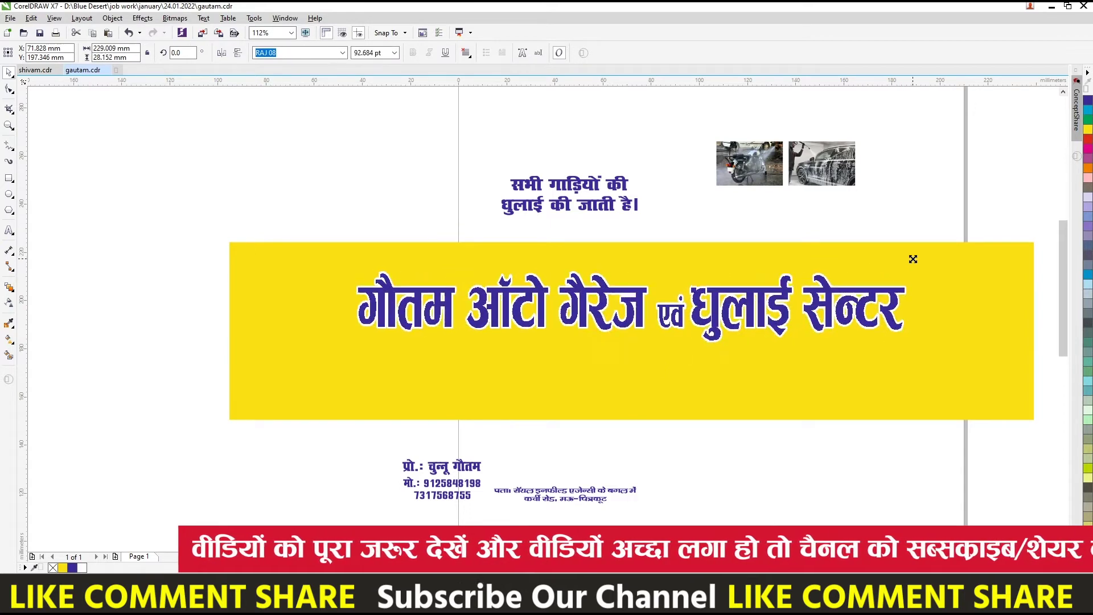
key("F12")
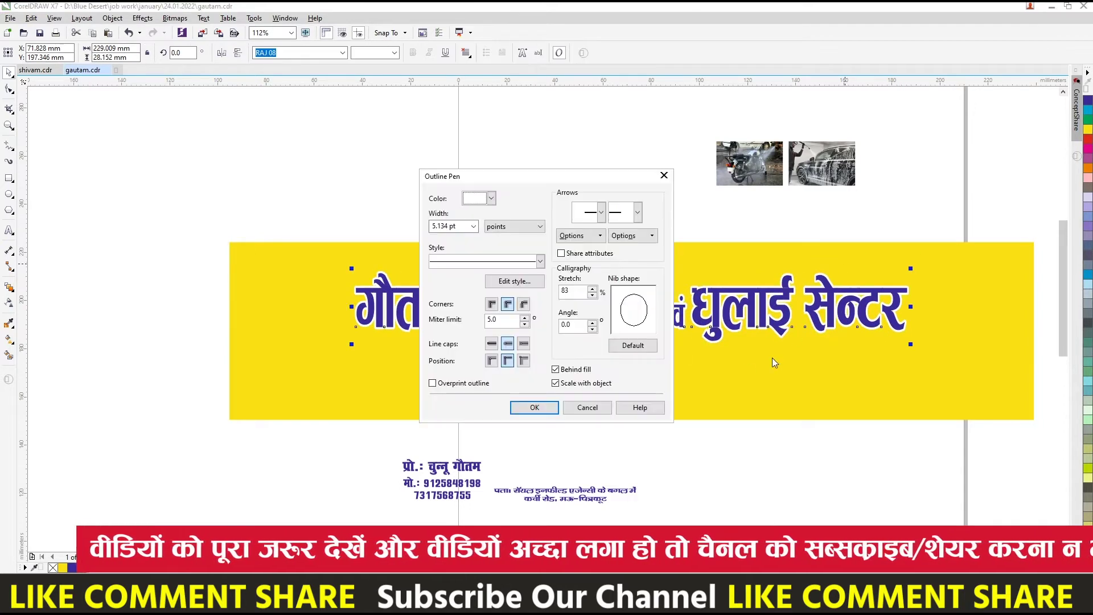
left_click(580, 398)
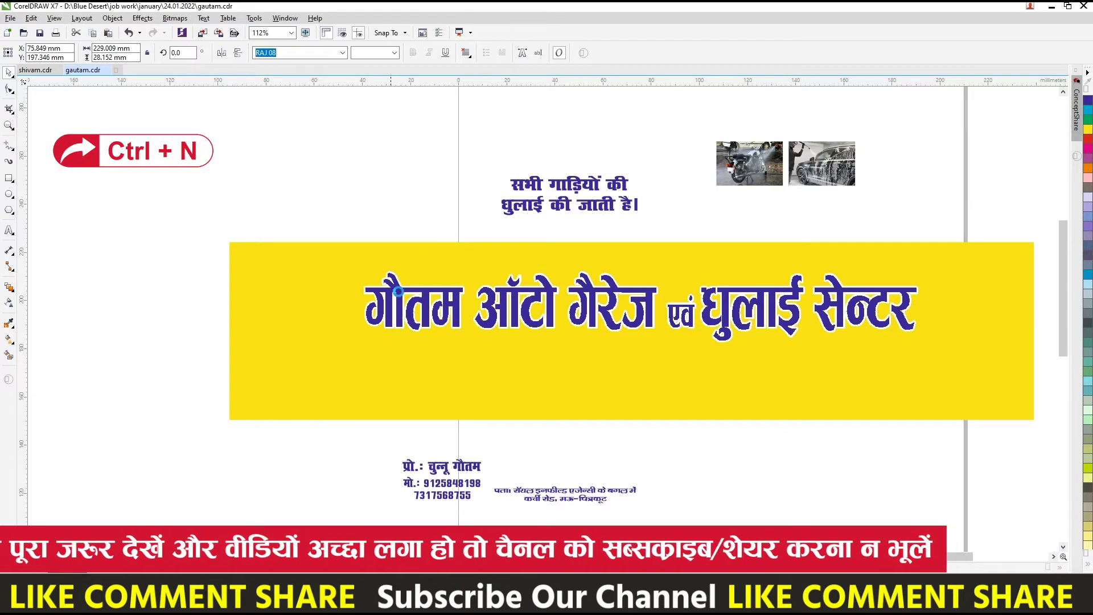
Start the tagline with 'हमारे यहाँ सभी दो पहिया' and delete the duplicate सभी
left_click(354, 197)
left_click(567, 197)
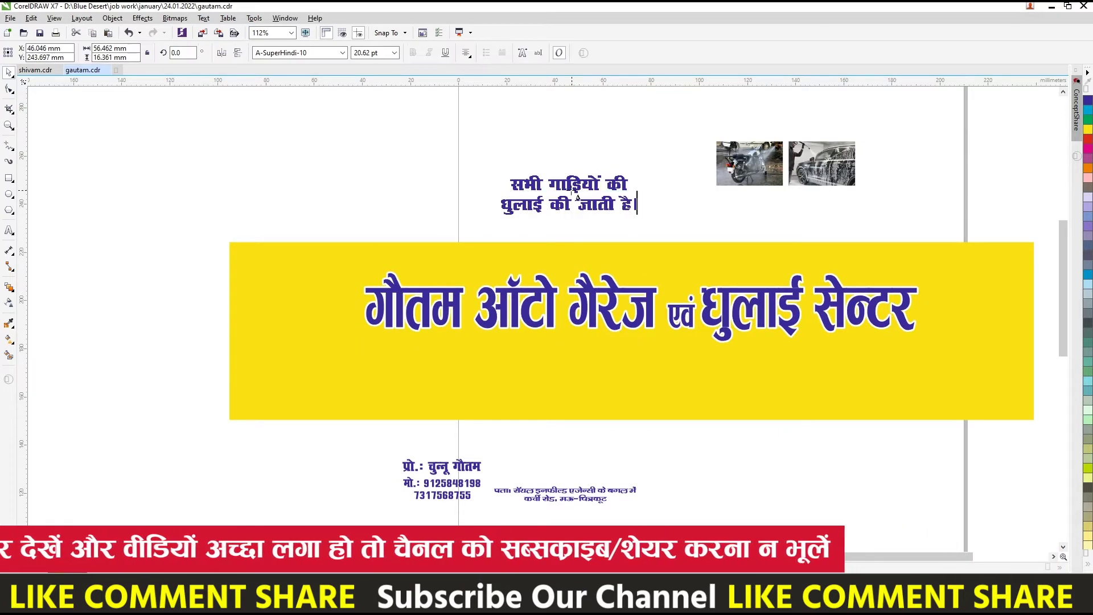
double_click(510, 182)
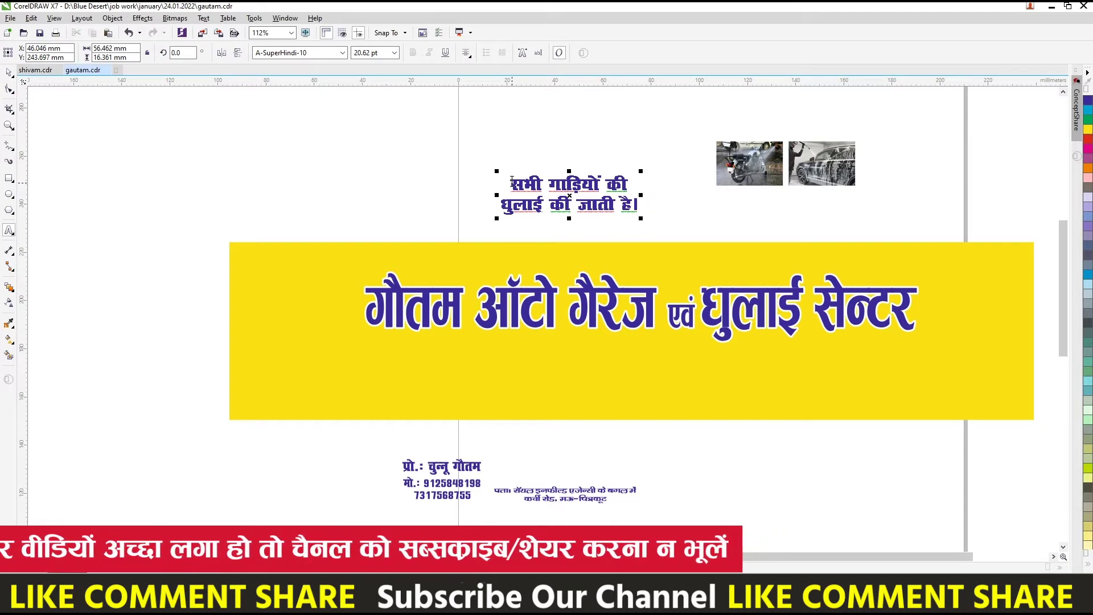
type("हमारे यहाँ")
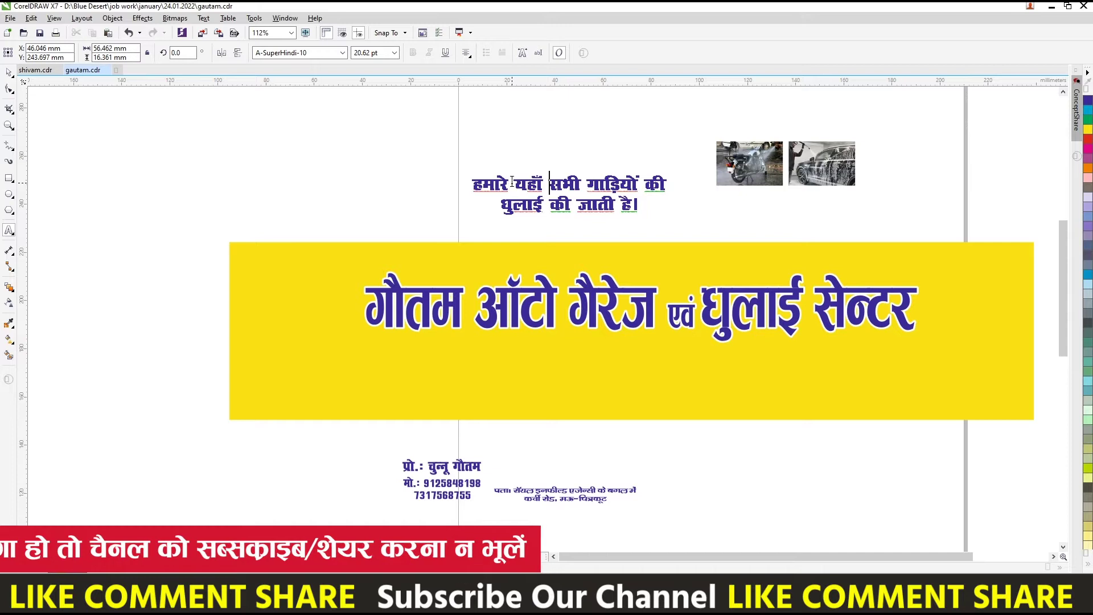
type(" सभी दाो ")
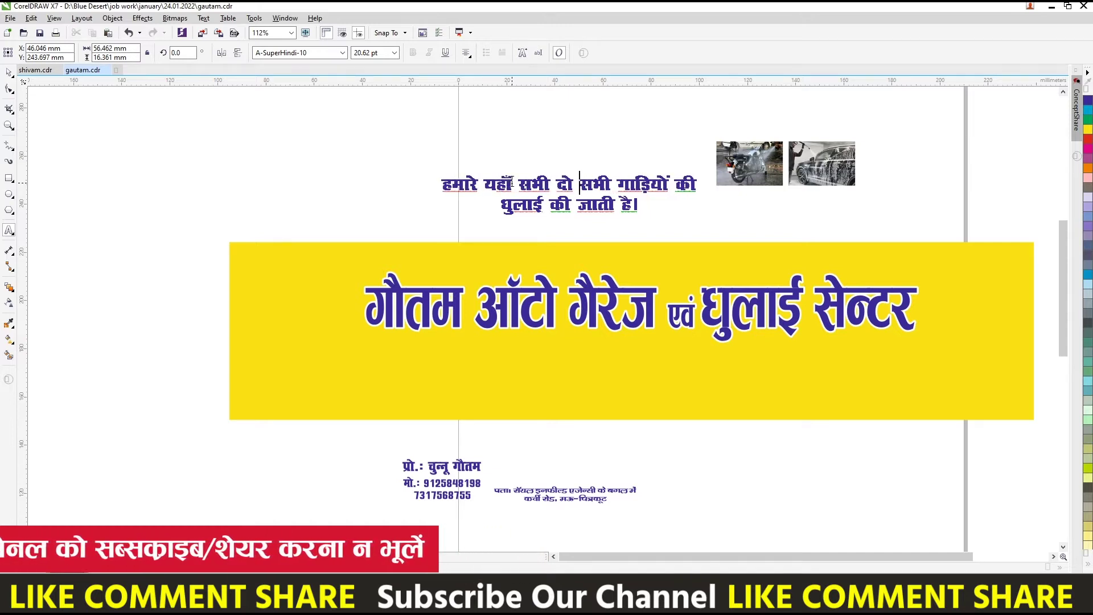
type("पहिया")
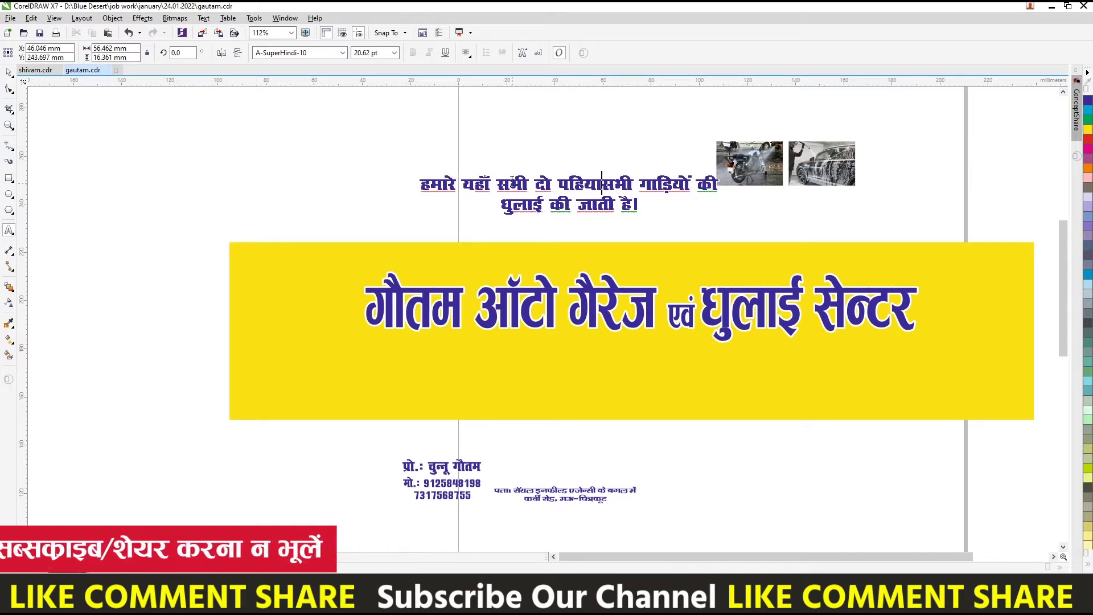
key("ctrl+shift+Right")
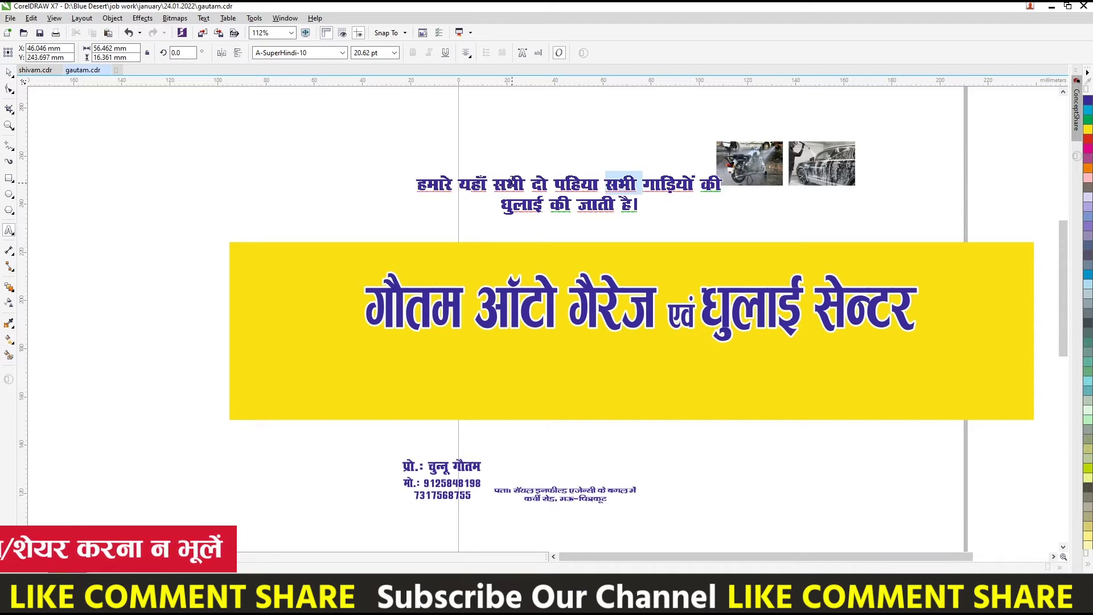
key("Delete")
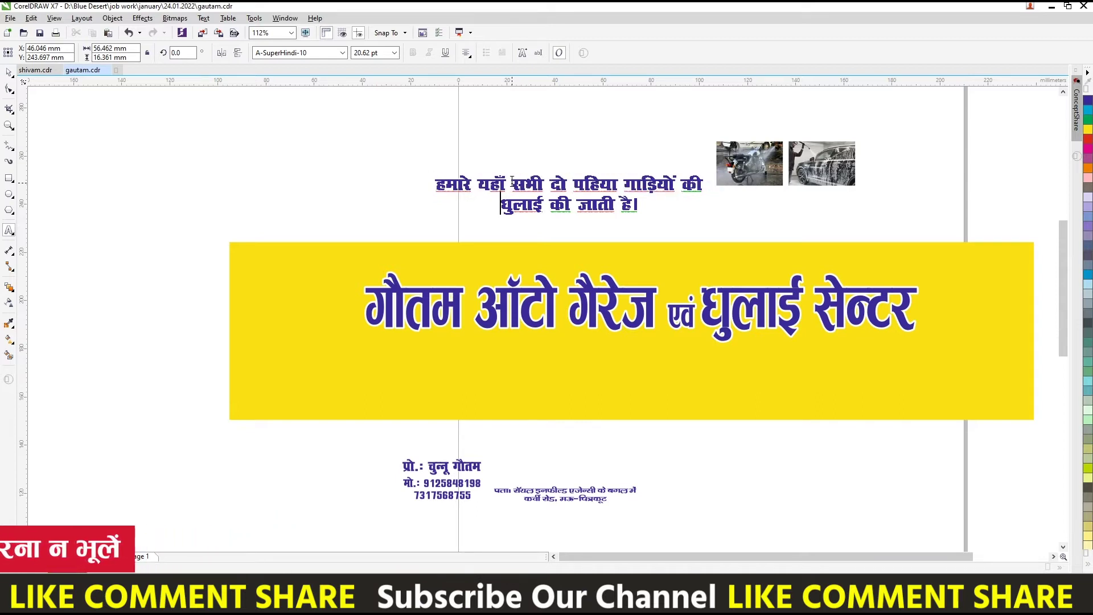
Insert 'सर्विस व' before धुलाई in the tagline
type("lo")
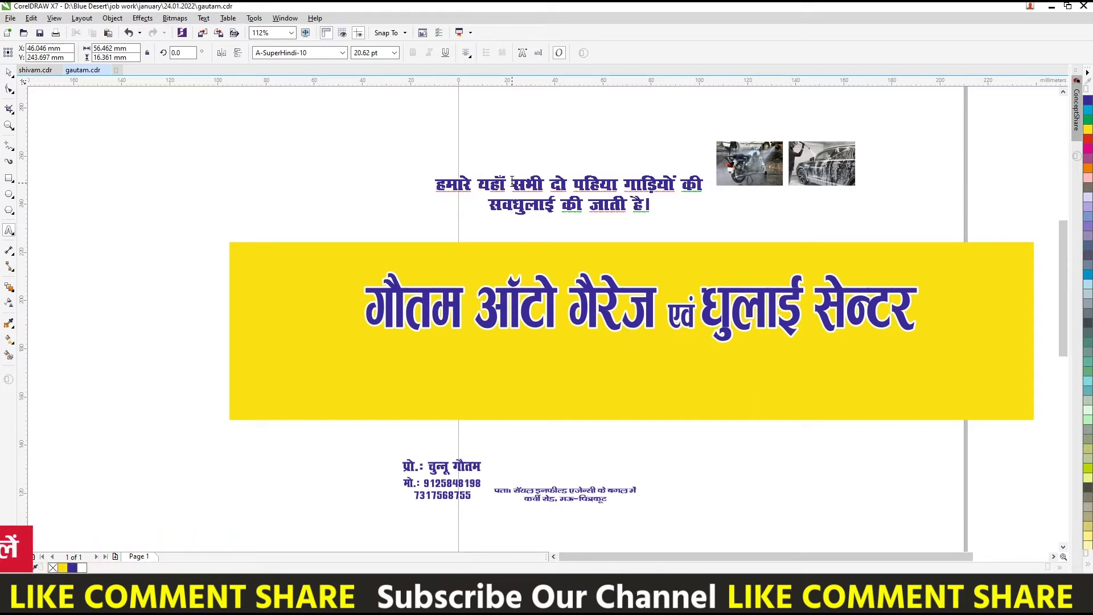
type("fZlZ")
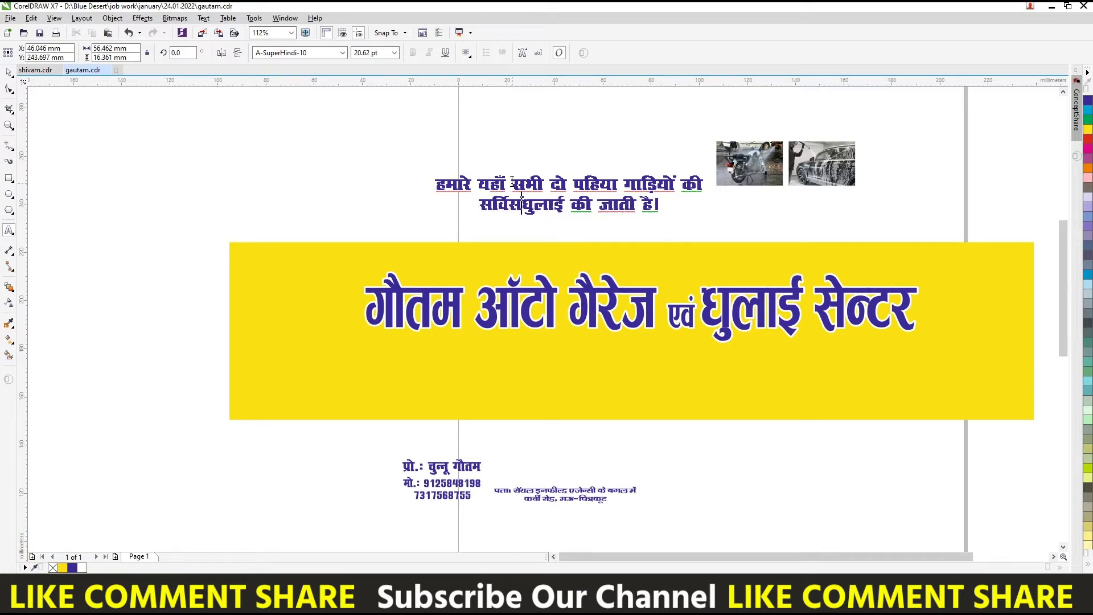
type("a")
key("BackSpace")
key("BackSpace")
type("o")
key("ctrl+space")
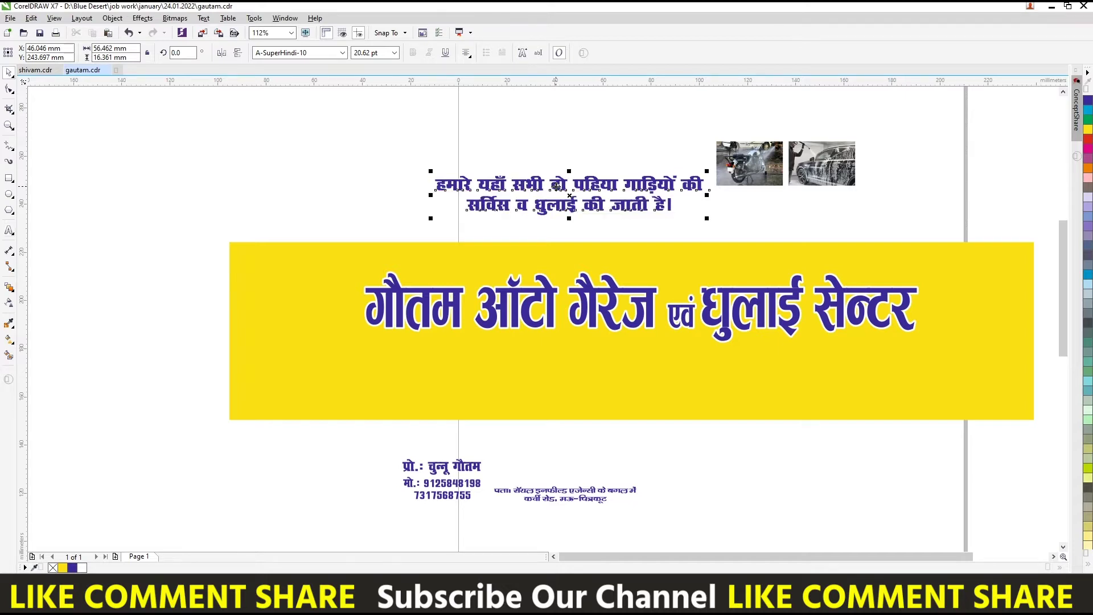
Shift the tagline left and merge it into a single line
left_click_drag(553, 188, 515, 198)
key("F8")
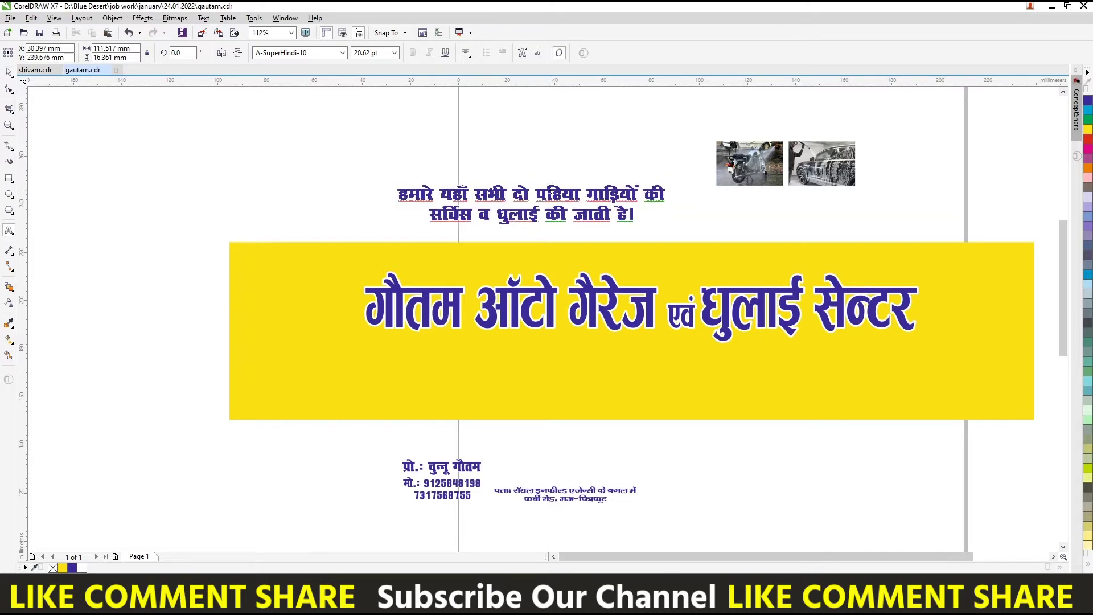
key("Delete")
key("ctrl+space")
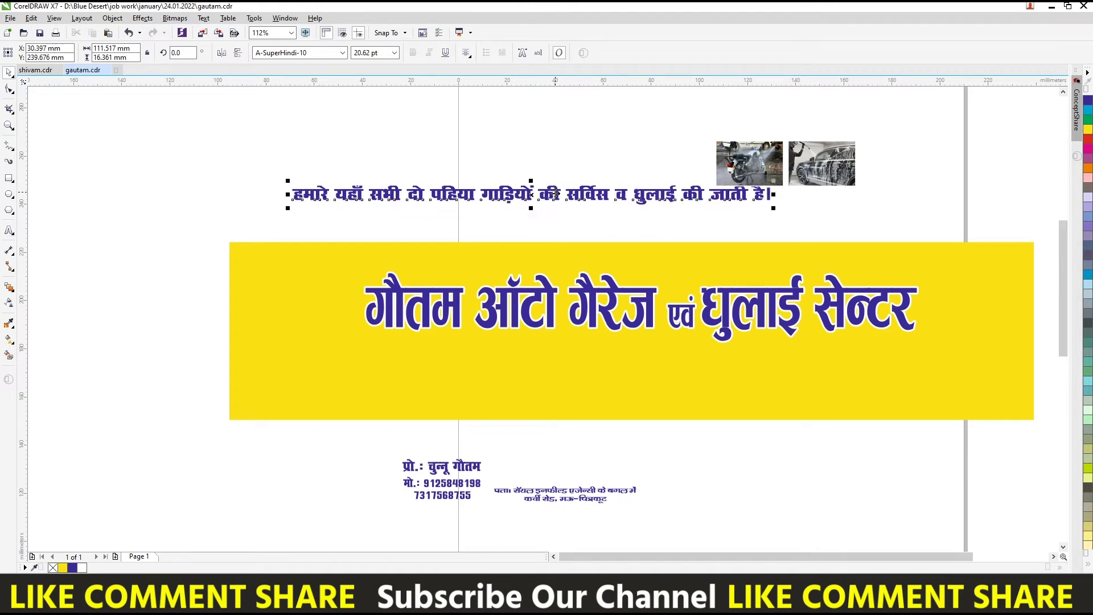
key("F8")
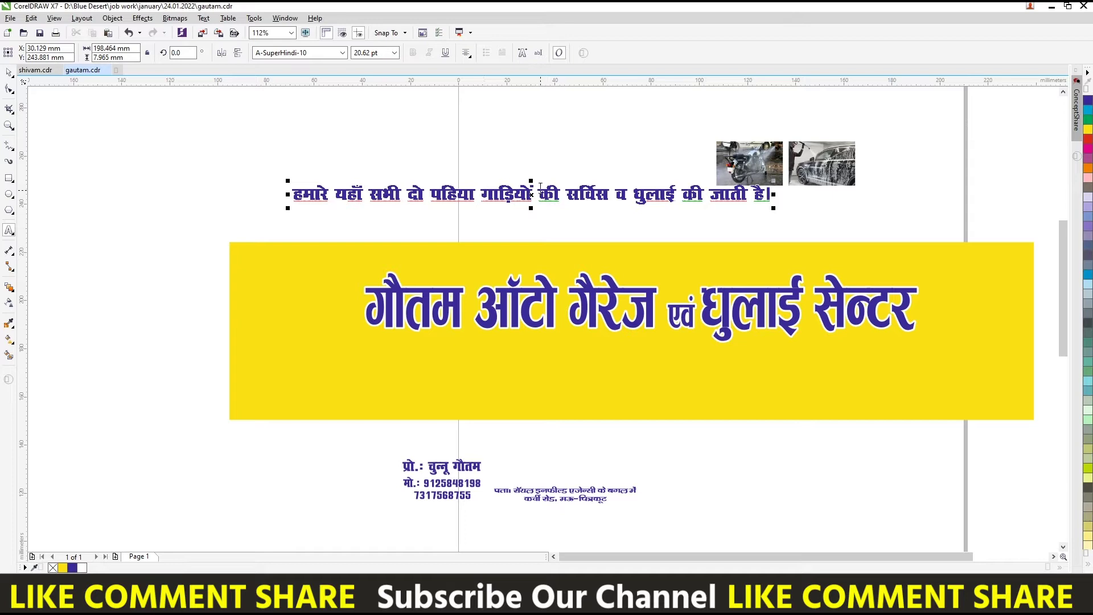
key("ctrl+space")
Duplicate the tagline just below and replace its opening words with 'नोट :'
left_click_drag(562, 193, 562, 230)
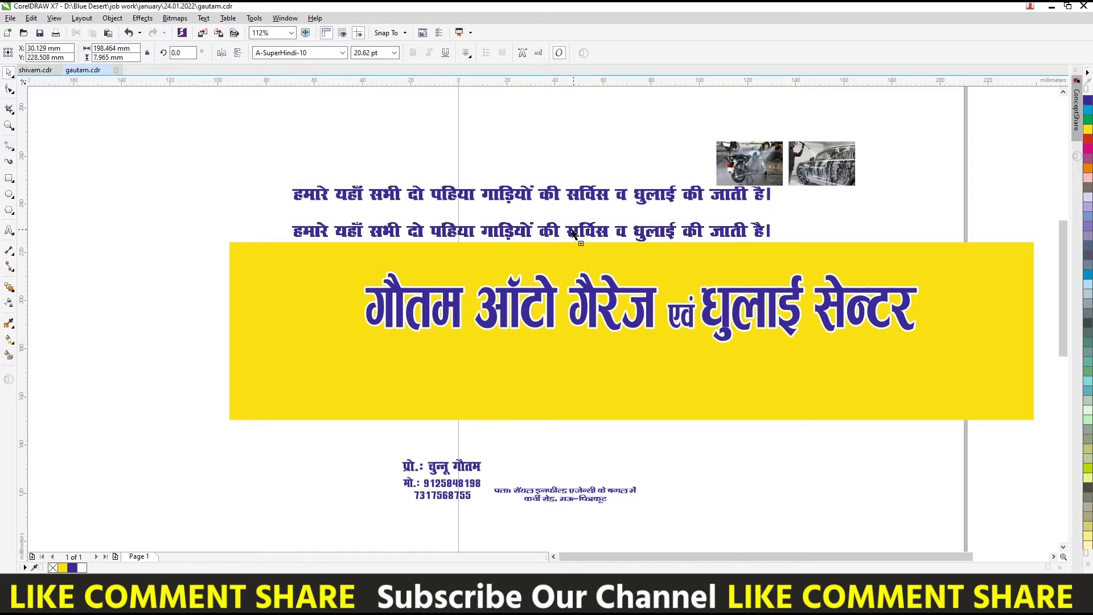
key("F8")
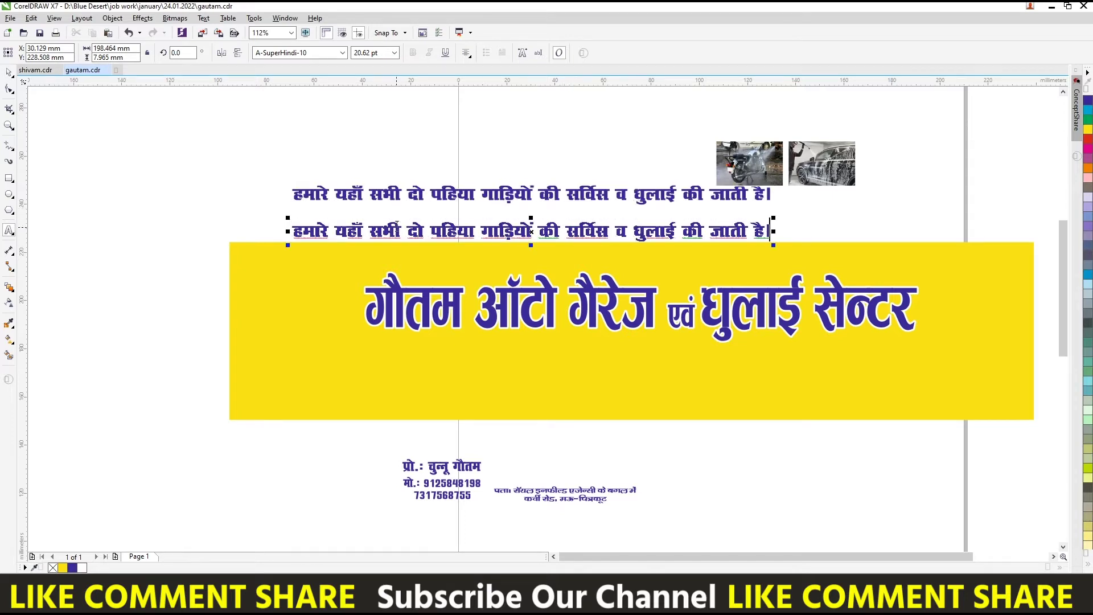
left_click_drag(370, 227, 225, 228)
type("नोट ")
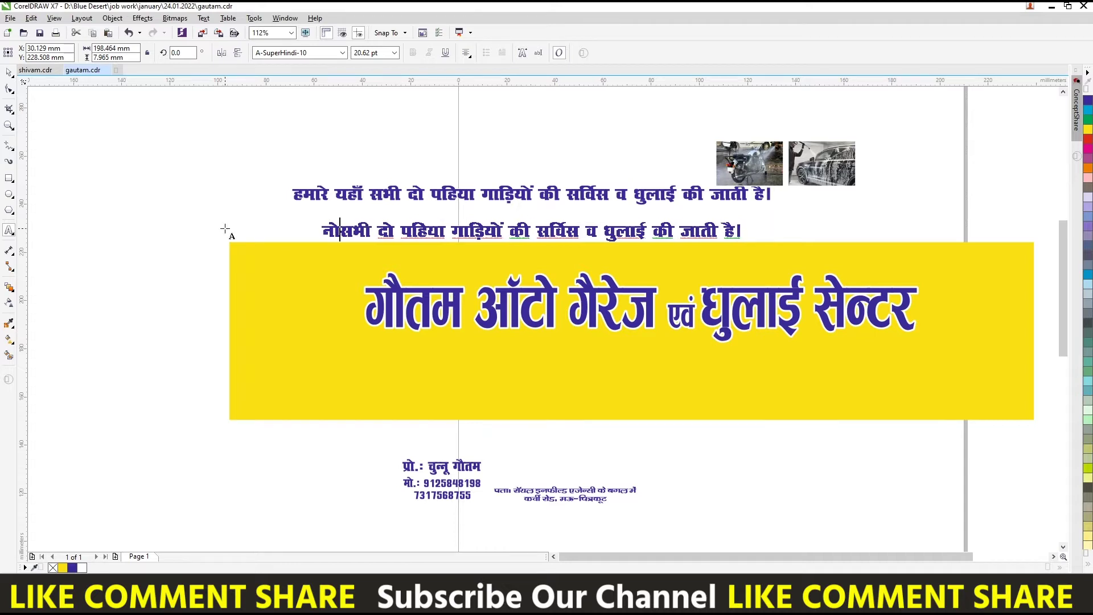
type(":")
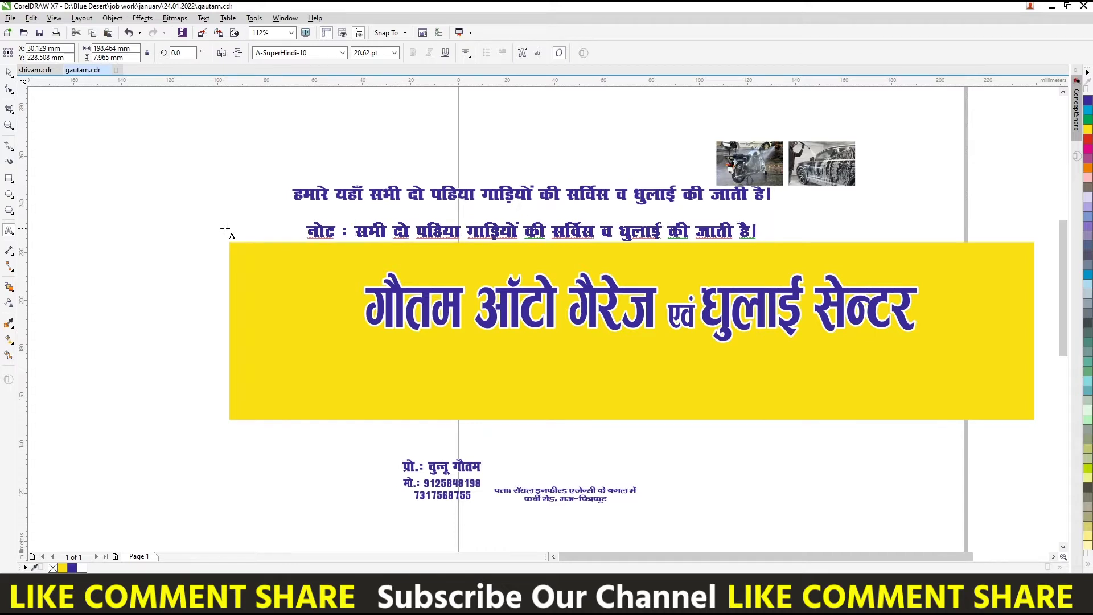
Replace the rest of the copied line with 'के पार्ट्स भी उपलब्ध है।'
key("shift+End")
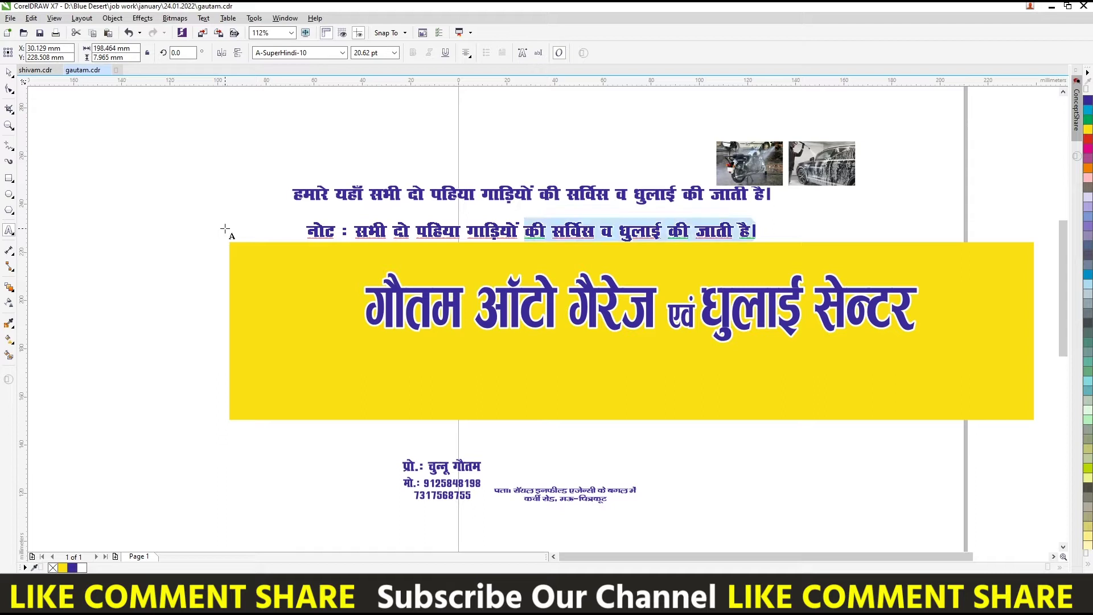
type("के")
type(" पाट")
type("र्स")
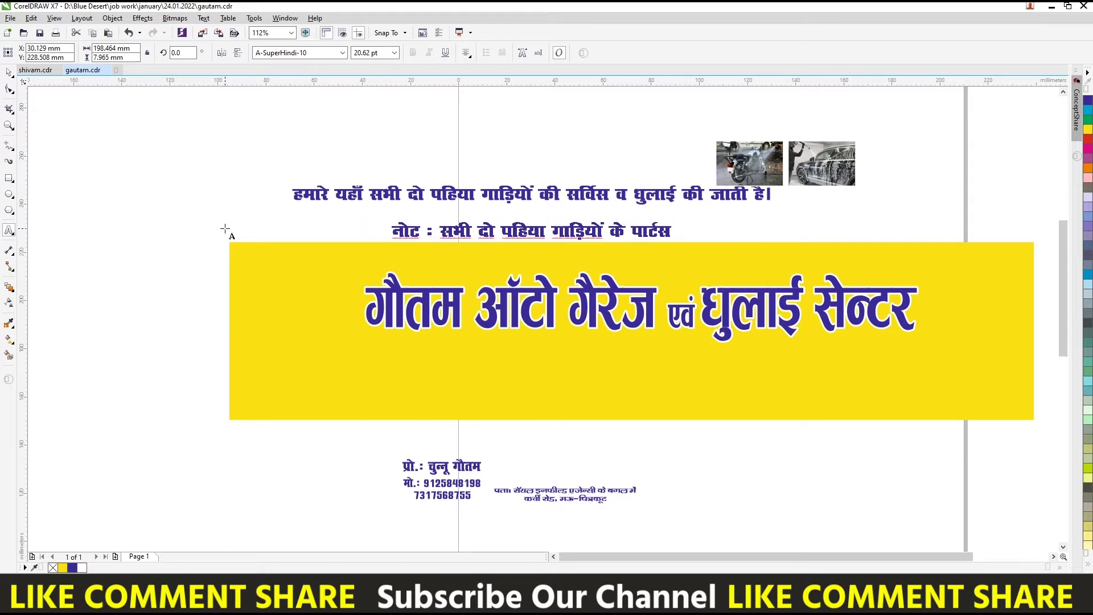
key("BackSpace")
type("्स ")
type("भी उपलब्ध")
key("BackSpace")
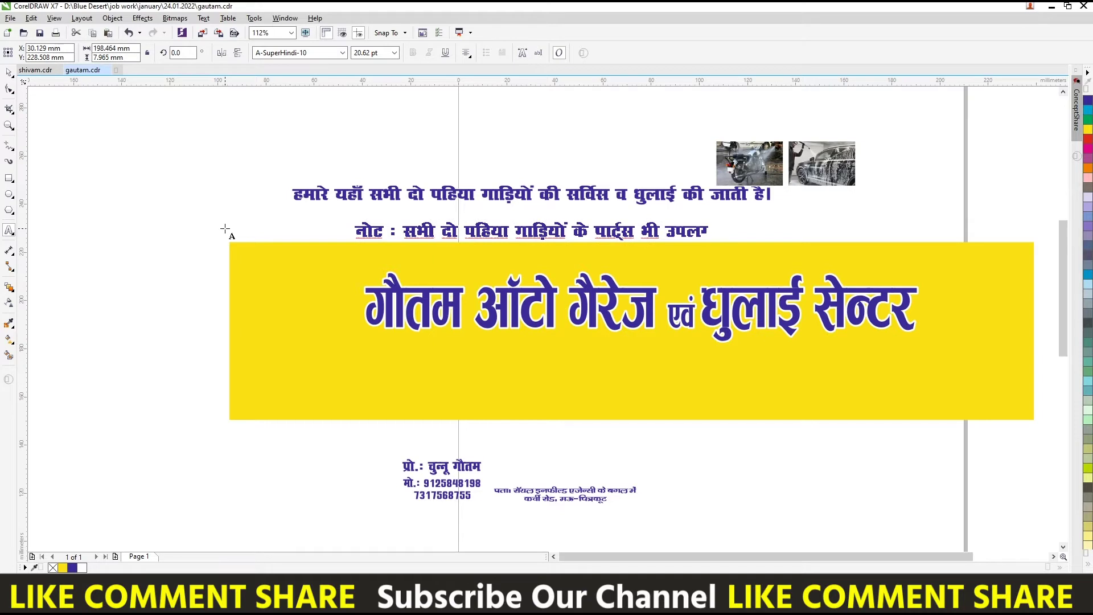
type("है।")
key("ctrl+space")
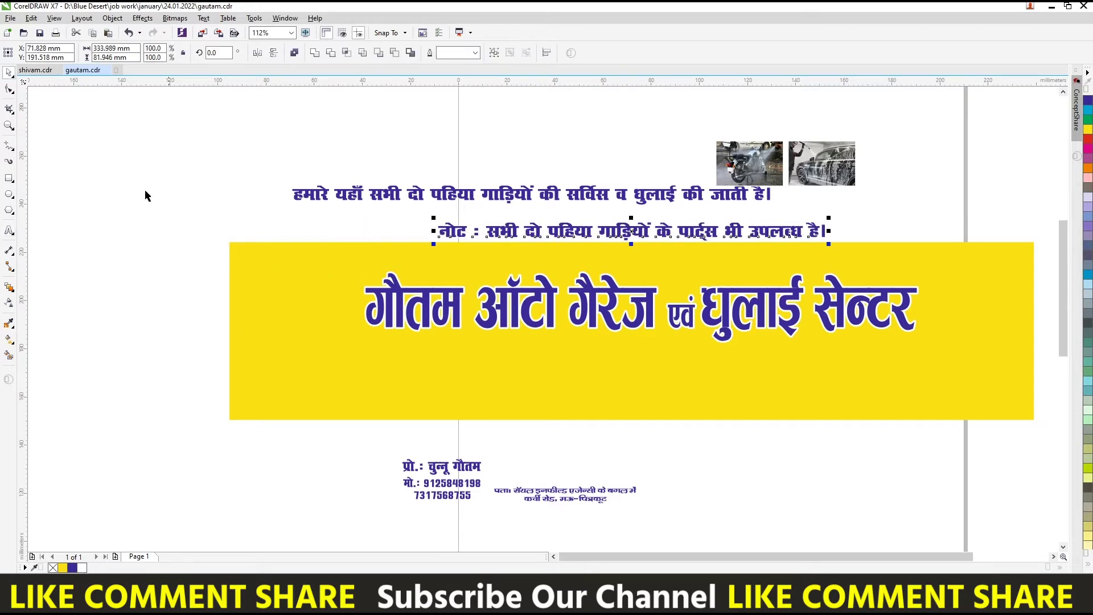
Move the service line to sit just above the note line
left_click_drag(535, 194, 632, 207)
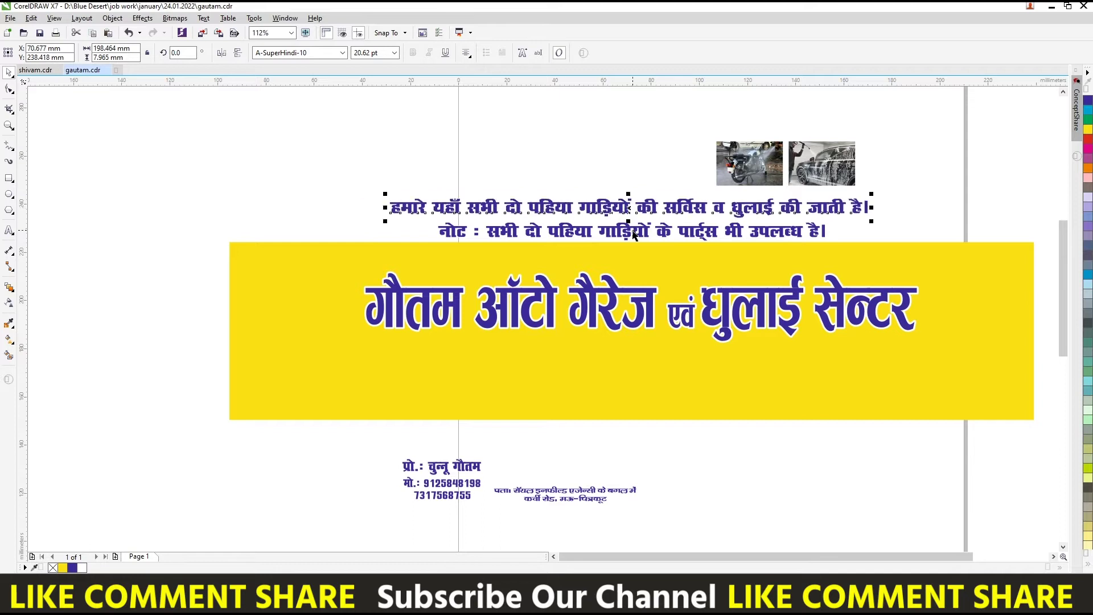
key("Escape")
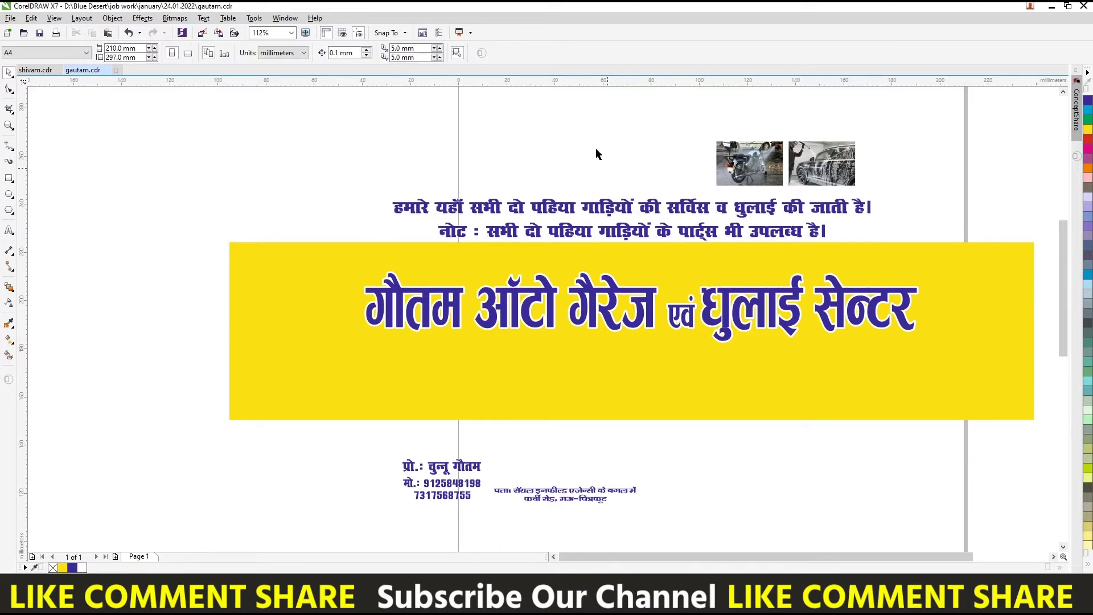
scroll(1047, 334, "up", 1)
Slightly enlarge the red banner title and shift the proprietor's name line left
key("Tab")
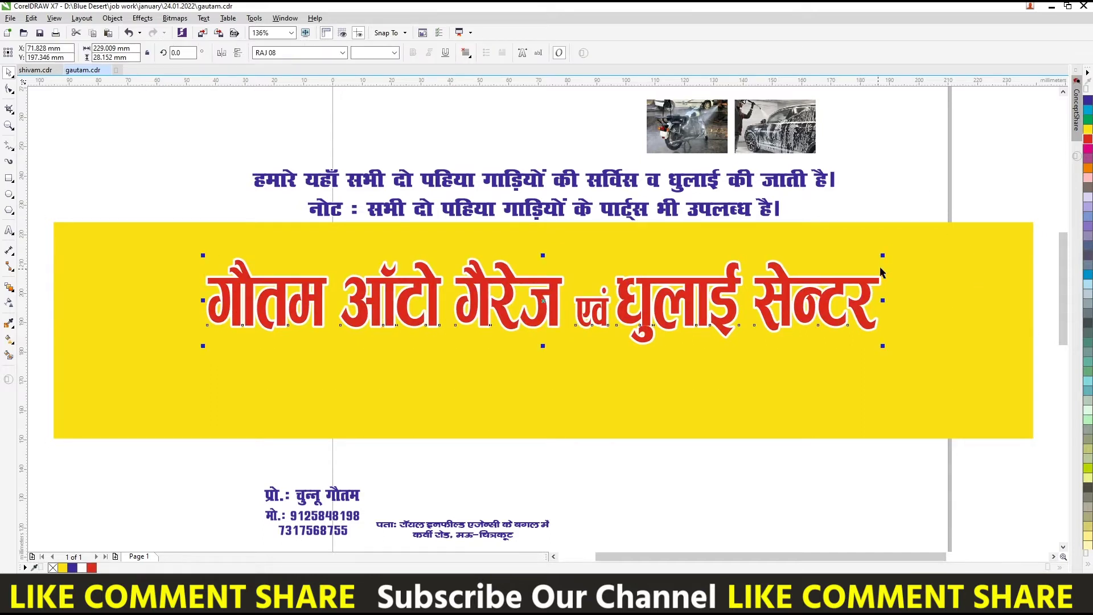
left_click_drag(882, 257, 901, 251)
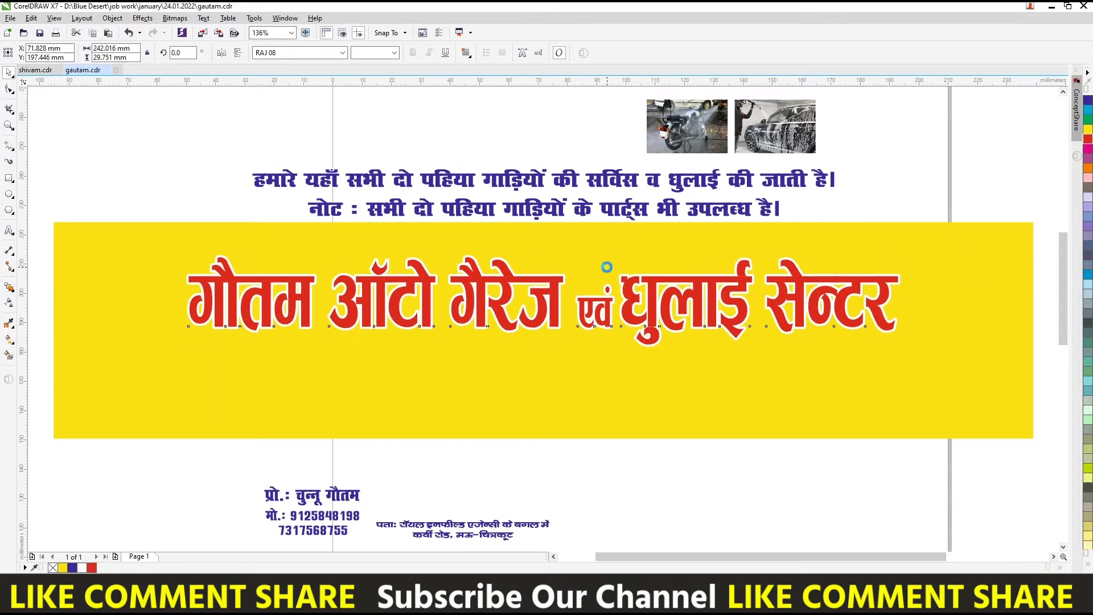
left_click(697, 490)
left_click(687, 316)
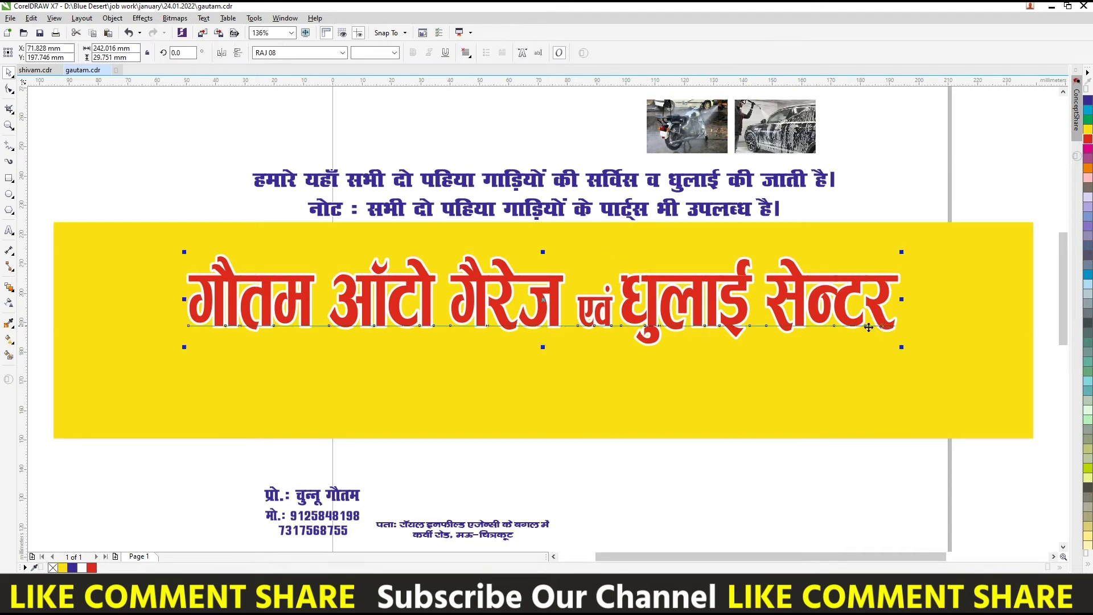
key("F12")
left_click_drag(431, 225, 455, 225)
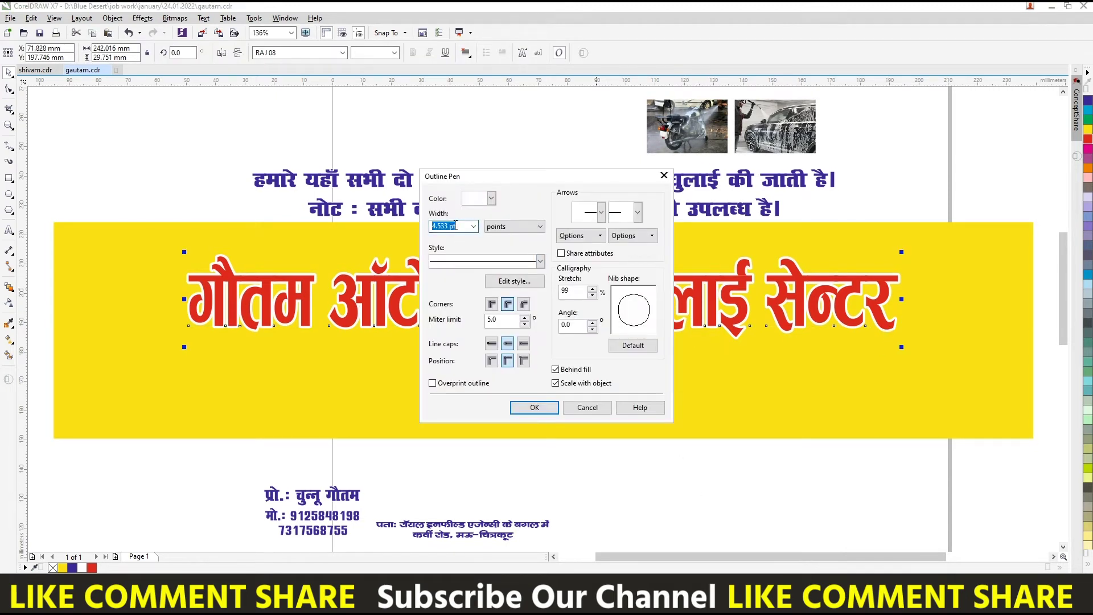
key("Return")
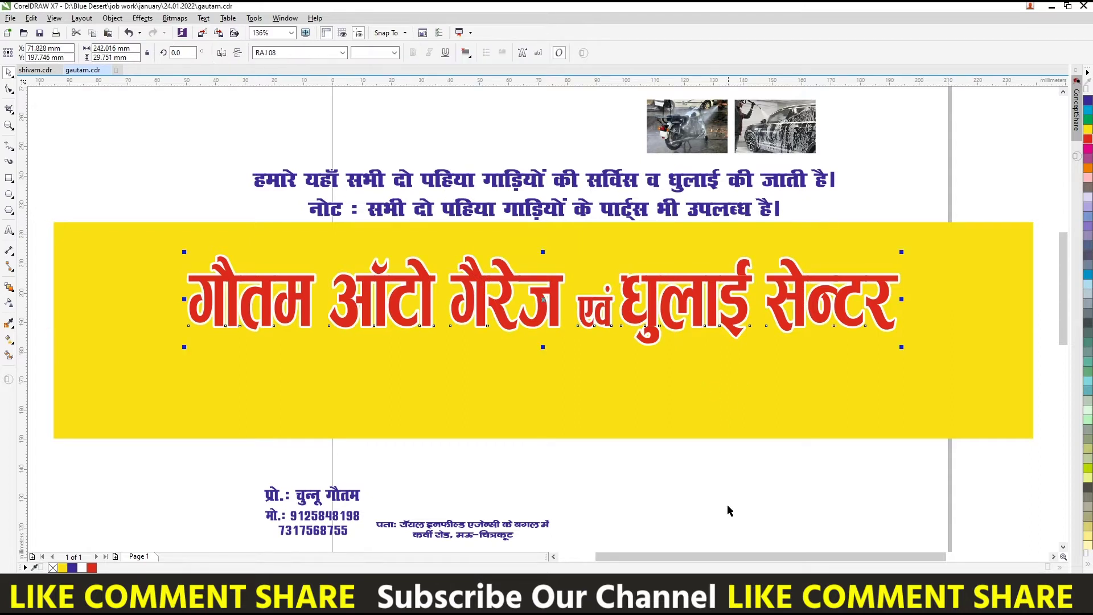
left_click_drag(342, 496, 204, 485)
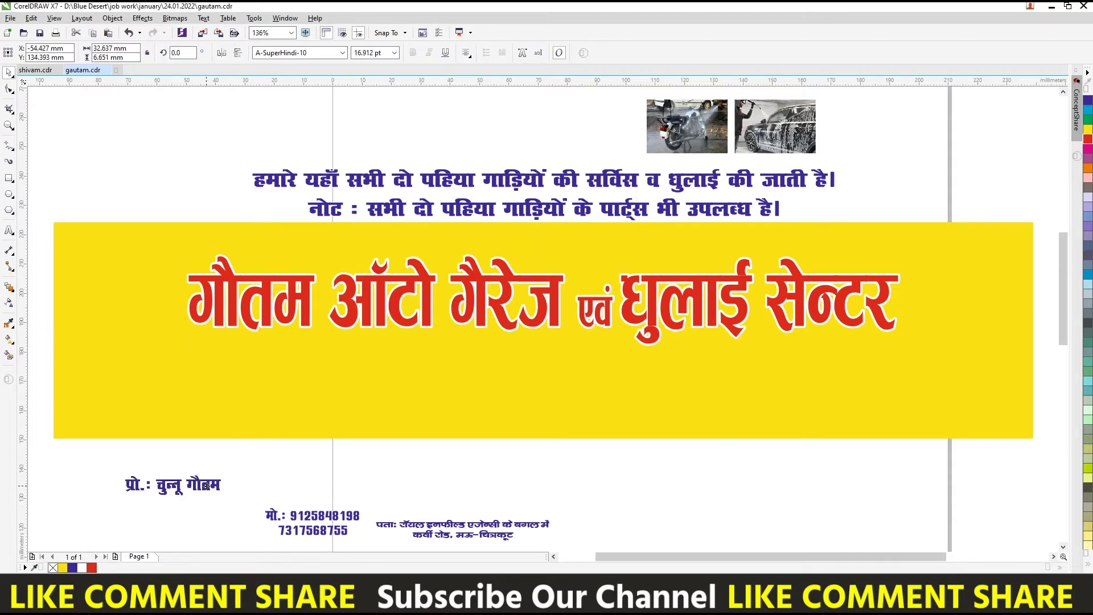
Draw a rectangle covering the yellow banner
left_click(397, 478)
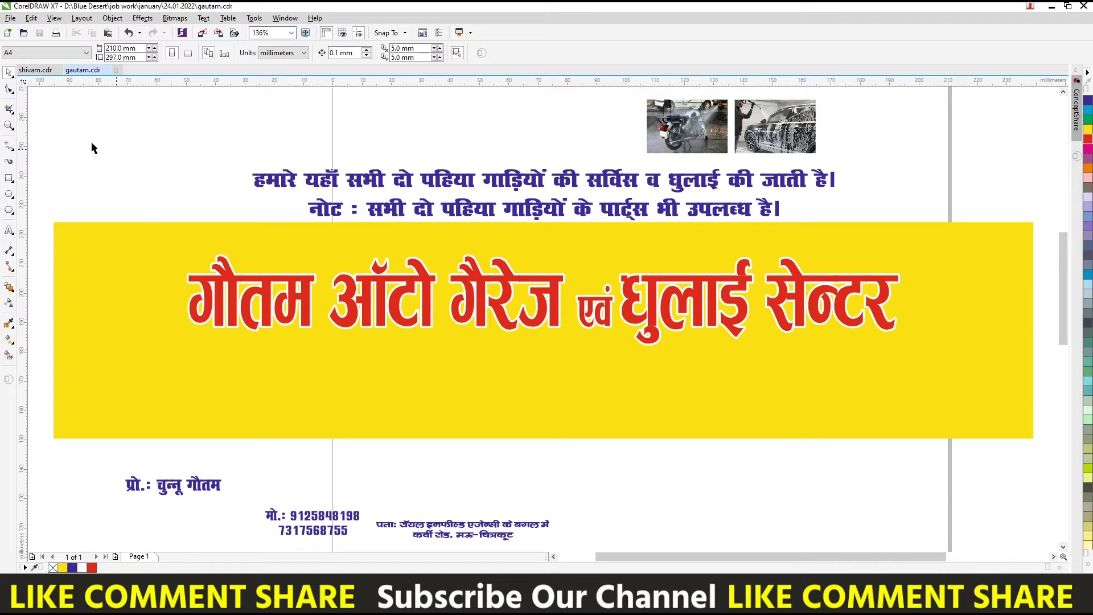
left_click(9, 177)
left_click_drag(188, 215, 1037, 442)
key("space")
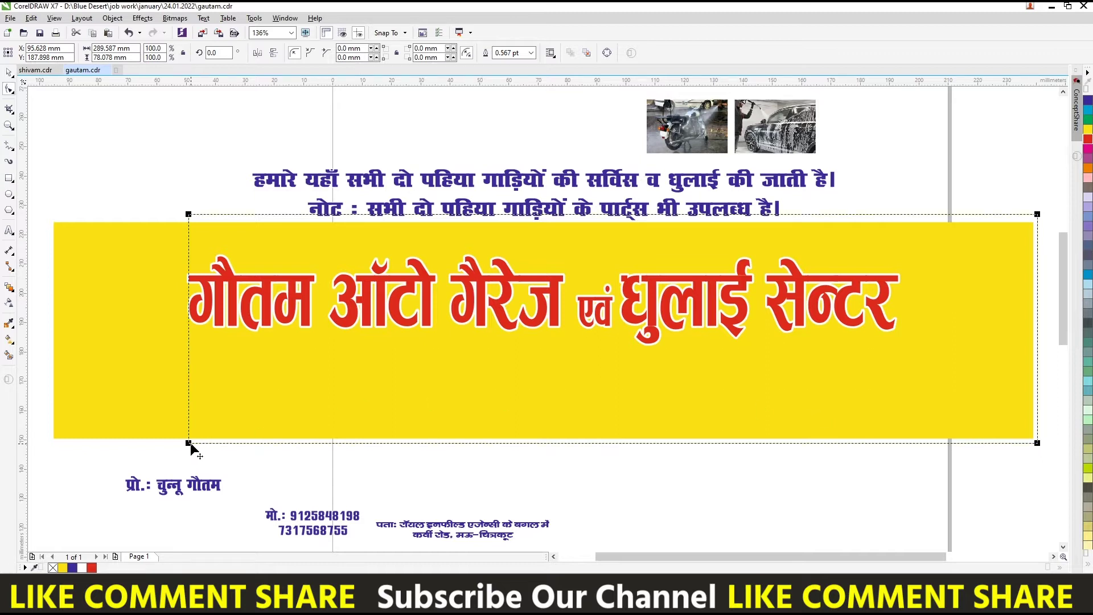
Try rounding and node-editing the rectangle's bottom-left corner, then undo those edits
left_click_drag(190, 443, 578, 419)
key("space")
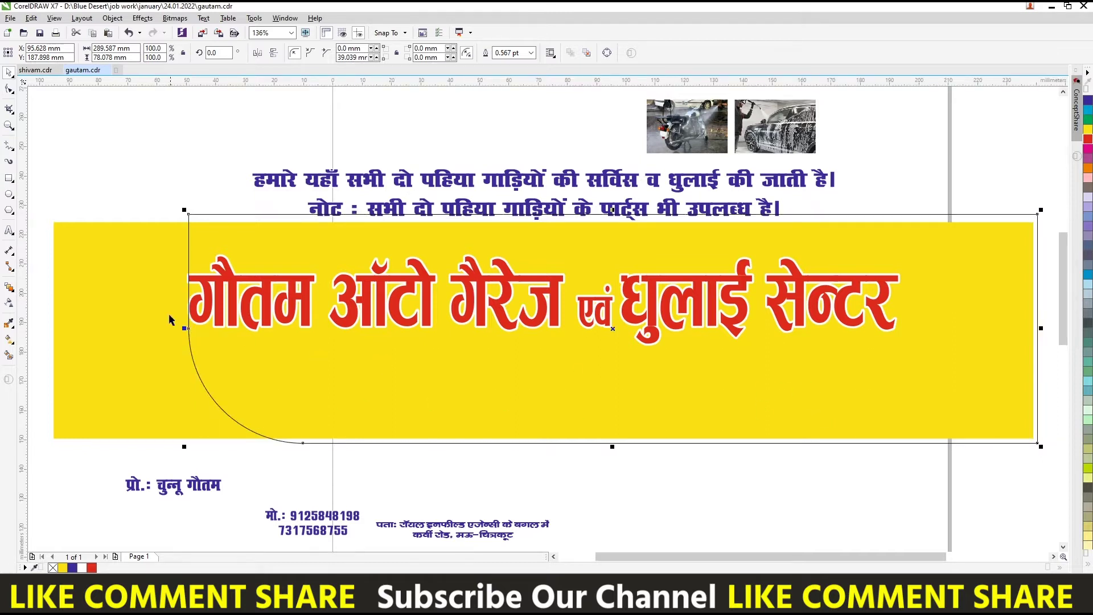
left_click(234, 352)
key("F10")
left_click_drag(69, 286, 275, 398)
key("Delete")
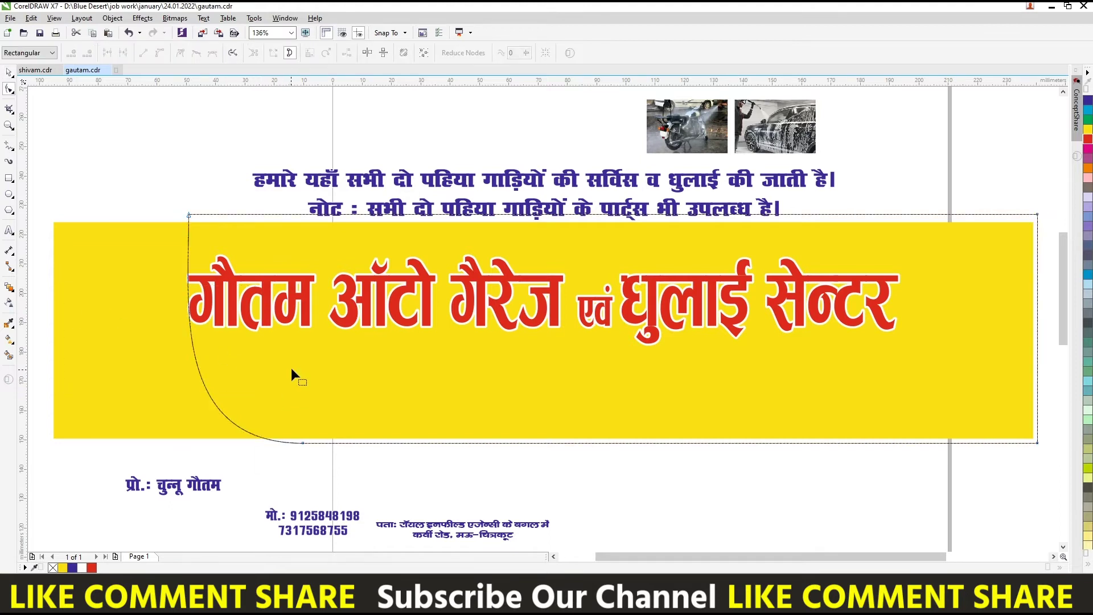
left_click_drag(308, 460, 299, 450)
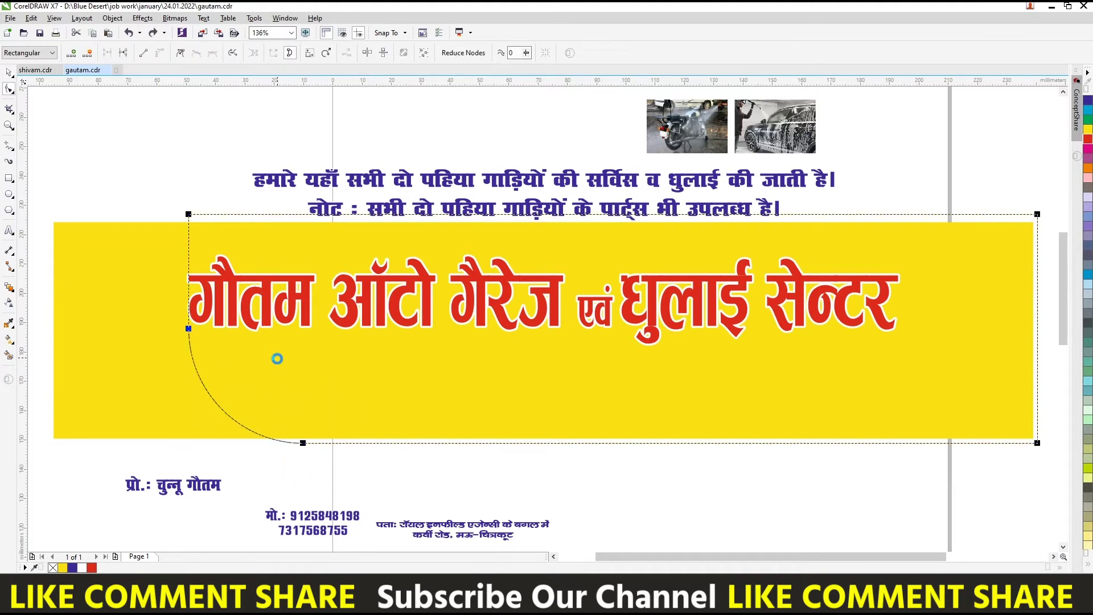
key("ctrl+z")
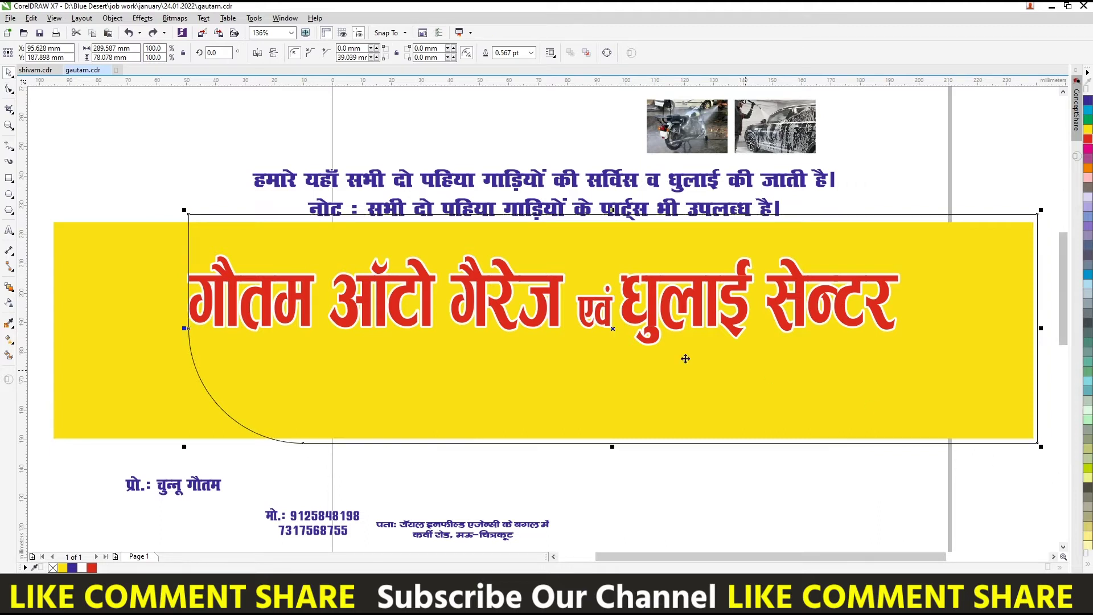
scroll(645, 367, "down", 3)
scroll(488, 383, "up", 3)
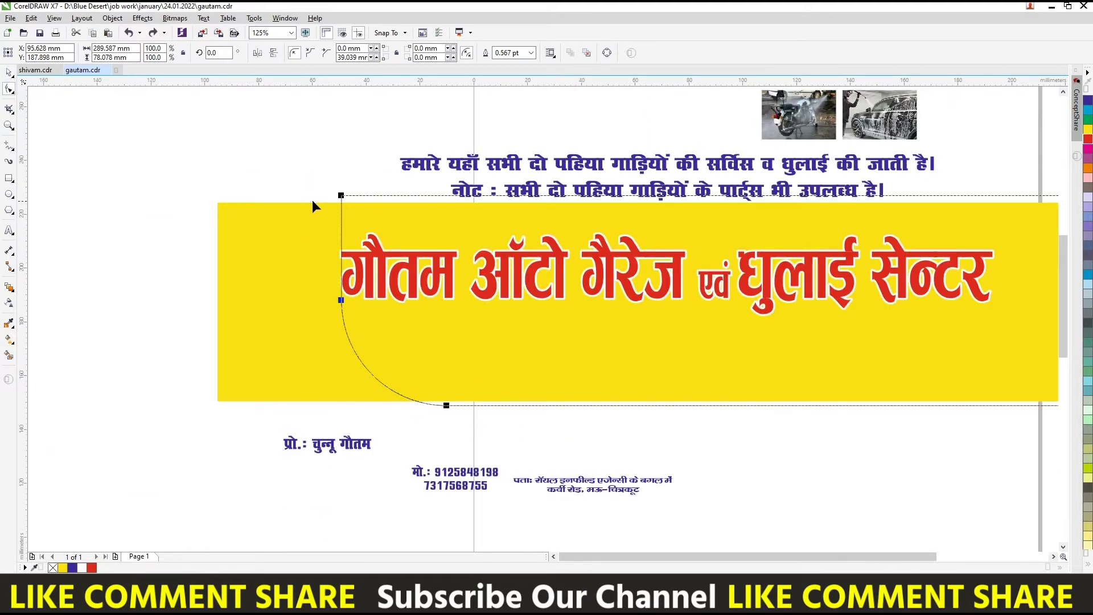
Convert the rectangle to curves and pull its top-left node left into a straight diagonal
key("ctrl+q")
left_click_drag(341, 194, 283, 195)
left_click(296, 319)
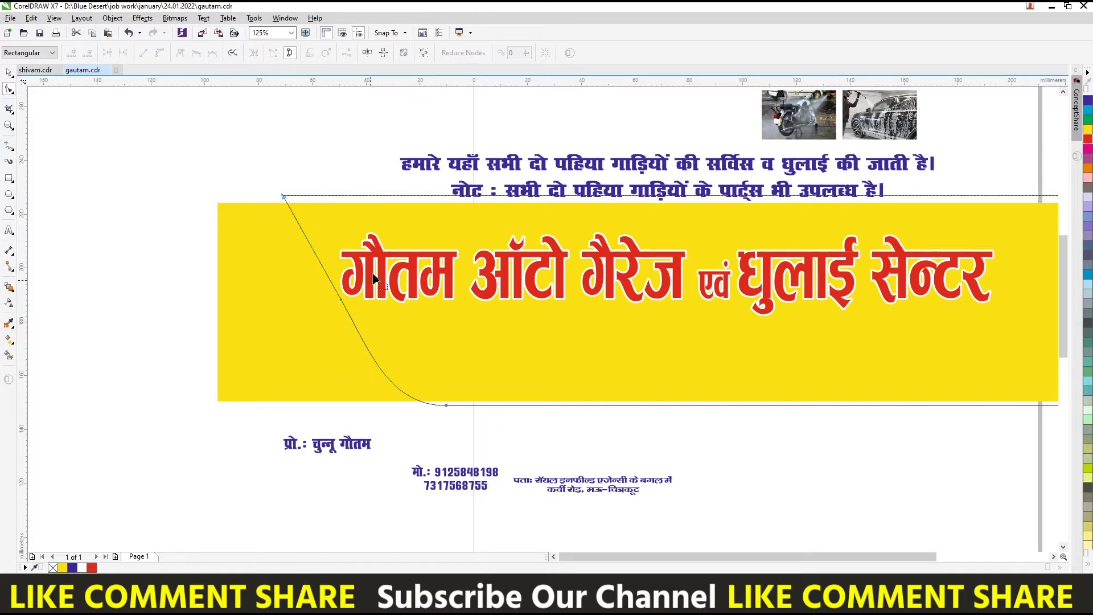
key("ctrl+a")
left_click(143, 52)
left_click(302, 326)
Nudge the diagonal-cut shape right and fill it cream
key("ctrl+a")
scroll(378, 309, "down", 2)
key("space")
left_click_drag(681, 345, 690, 345)
scroll(575, 312, "up", 2)
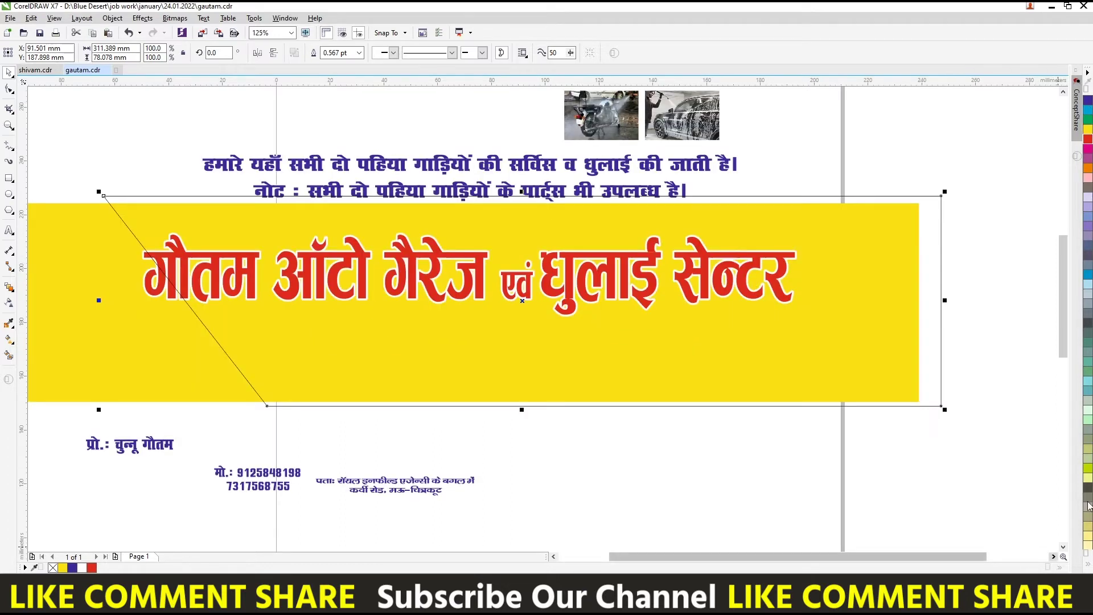
left_click(1087, 538)
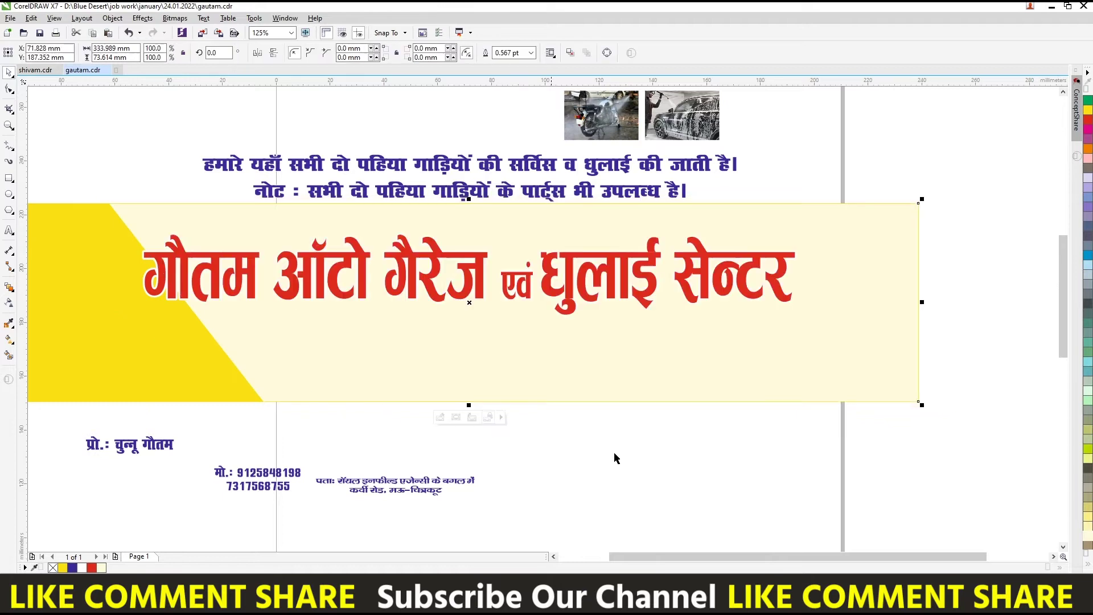
Slightly enlarge the red banner title and move it up
left_click(190, 275)
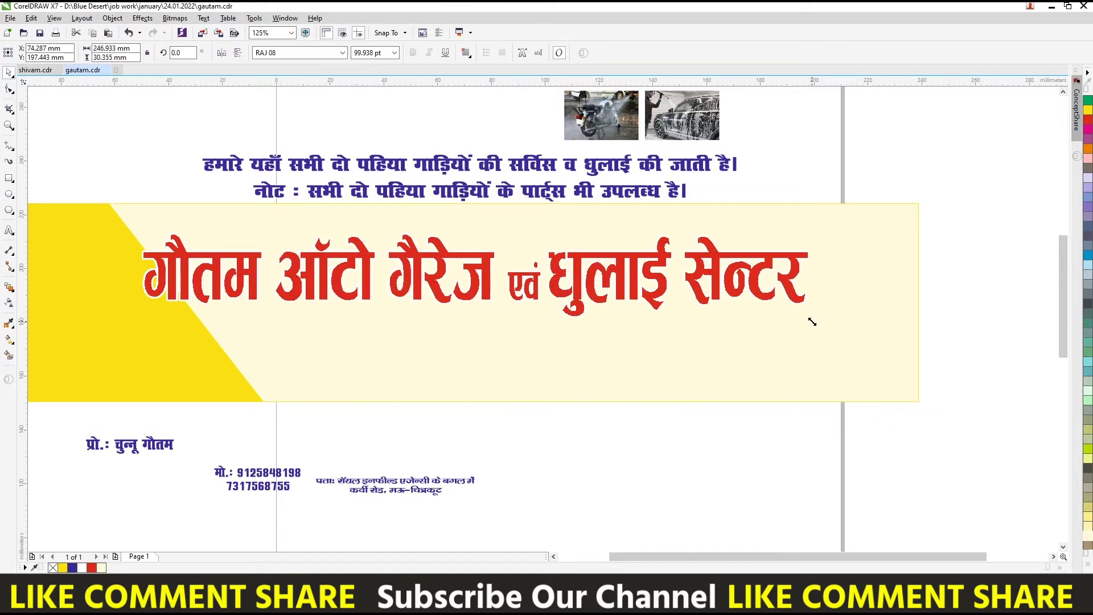
left_click_drag(801, 318, 815, 320)
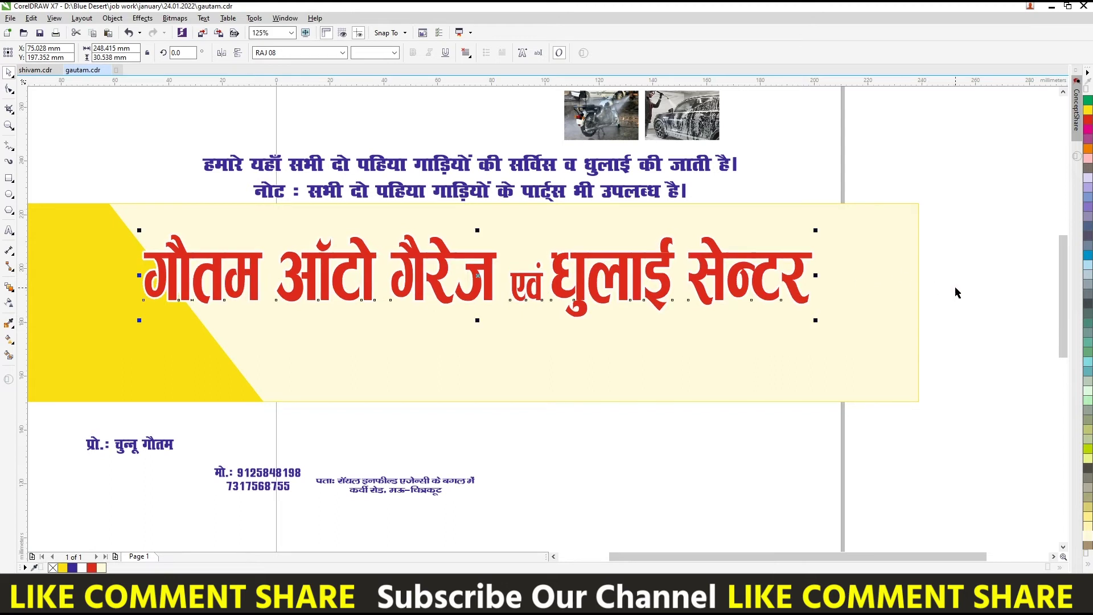
left_click_drag(477, 294, 476, 320)
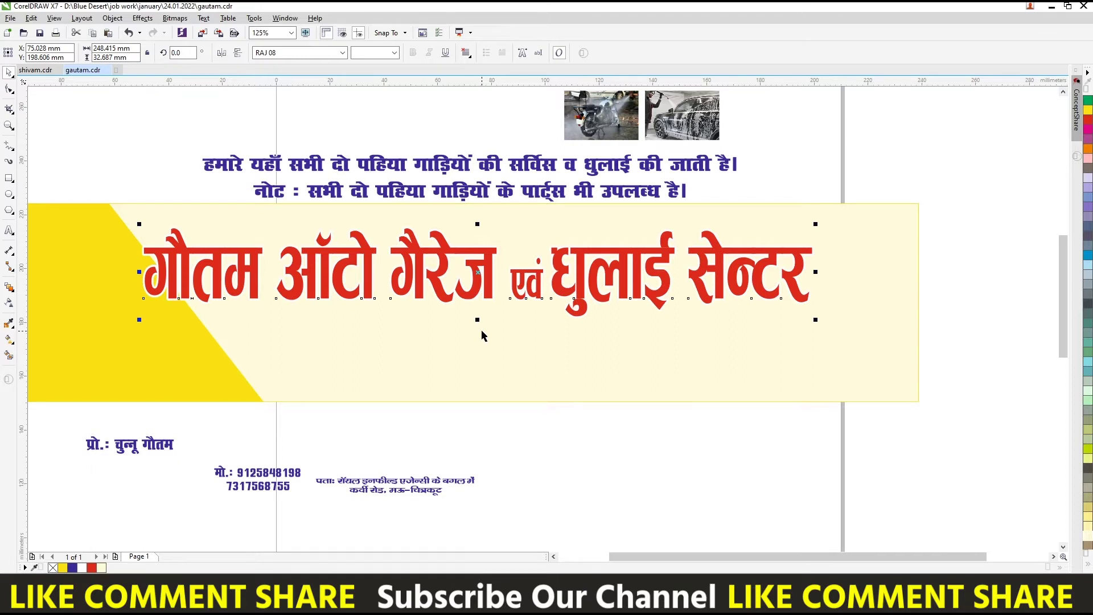
key("F12")
left_click(550, 408)
left_click(633, 464)
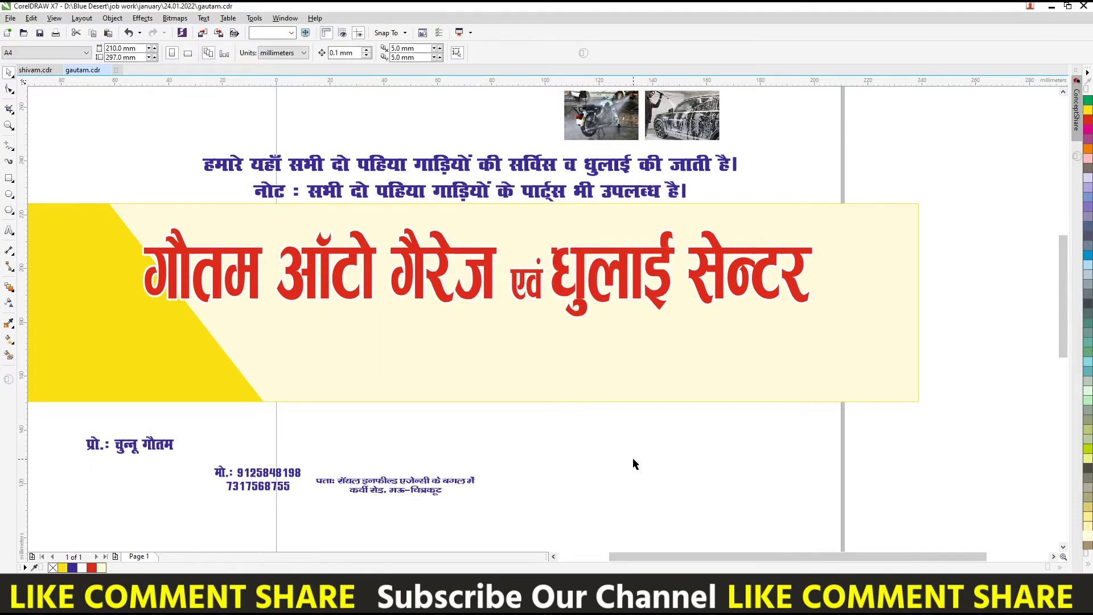
Move the service and note lines onto the banner, then narrow, shift and enlarge them
mouse_move(402, 160)
left_mouse_down()
mouse_move(364, 324)
mouse_move(397, 322)
left_mouse_up()
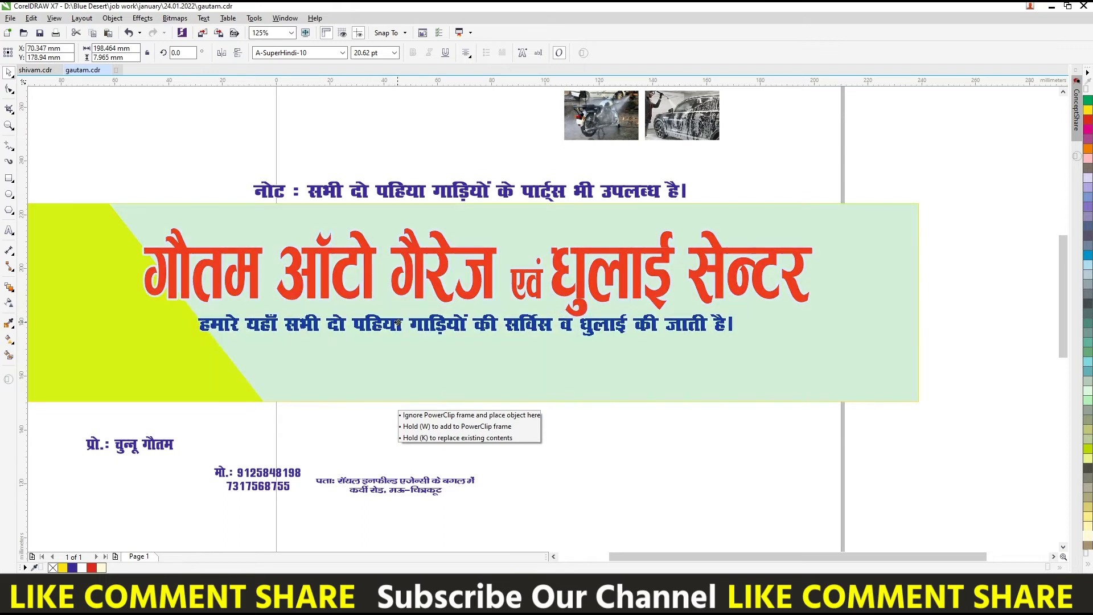
left_click_drag(457, 191, 466, 349)
left_click(459, 325, "shift")
left_click_drag(194, 337, 214, 336)
left_click_drag(624, 348, 649, 356)
left_click_drag(737, 370, 763, 381)
Join the address into one line and place it on the banner below the note
key("F8")
left_click(390, 471)
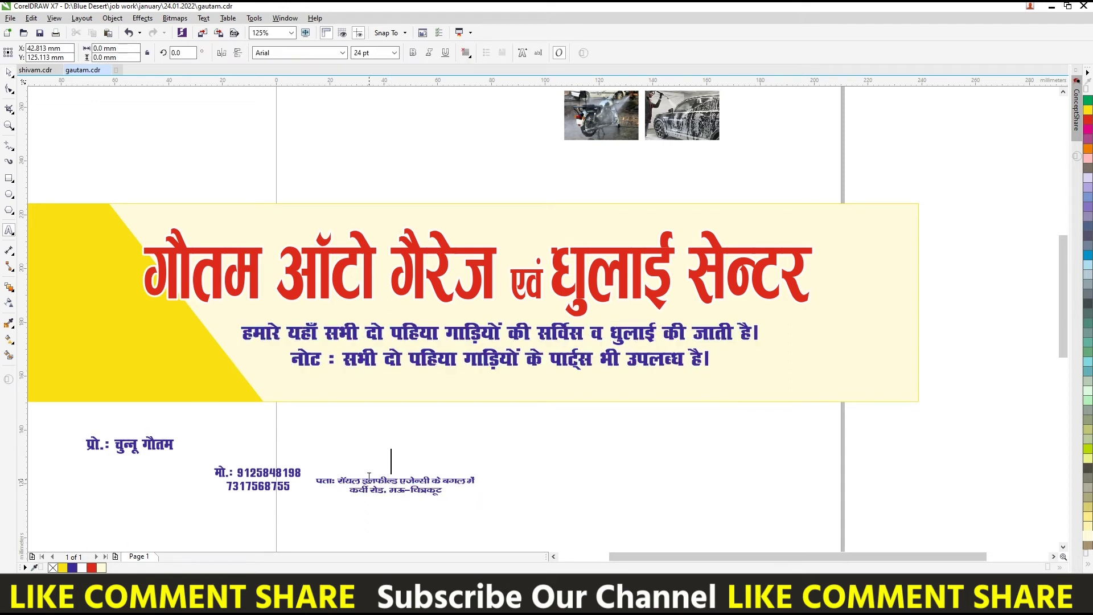
key("End")
key("Delete")
key("ctrl+space")
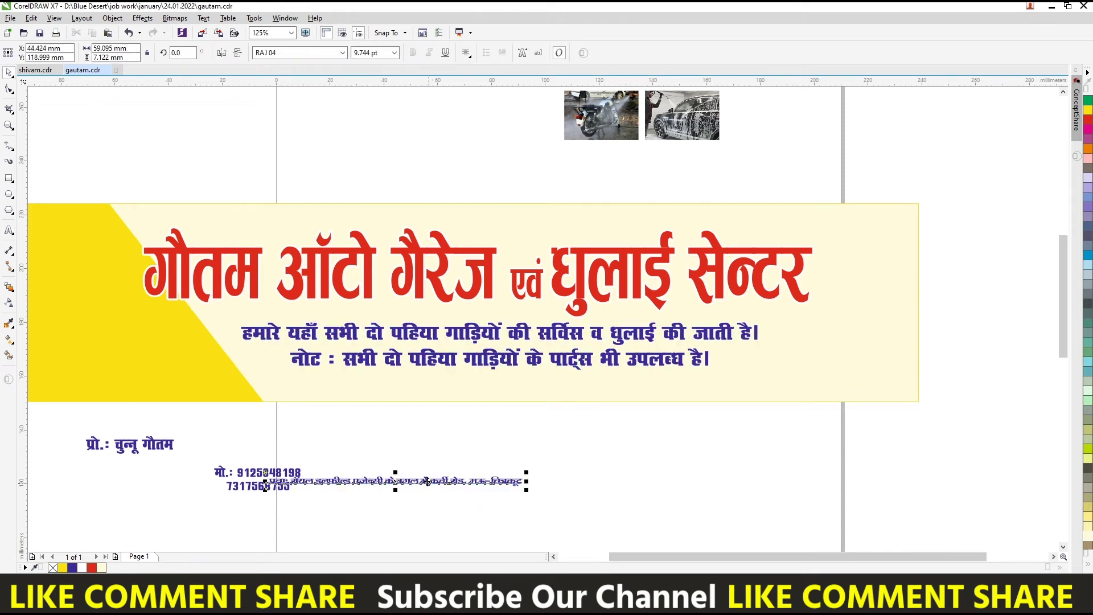
mouse_move(424, 481)
left_mouse_down()
mouse_move(498, 370)
mouse_move(522, 409)
left_mouse_up()
scroll(500, 371, "up", 4)
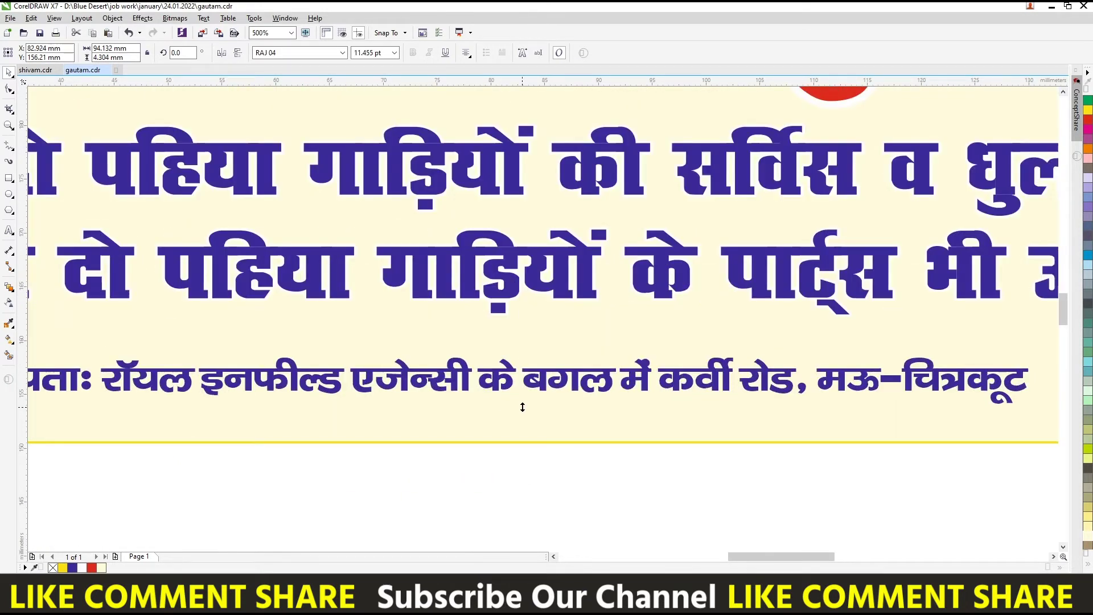
Draw a rectangle around the address line and narrow it slightly from the right
key("F6")
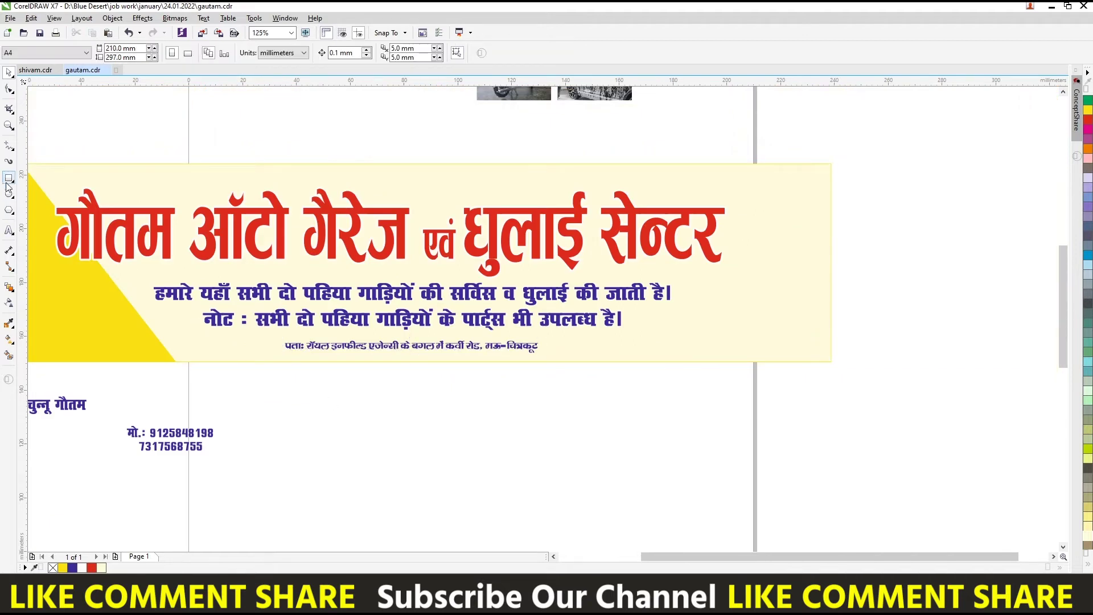
scroll(267, 350, "up", 2)
left_click_drag(285, 321, 836, 354)
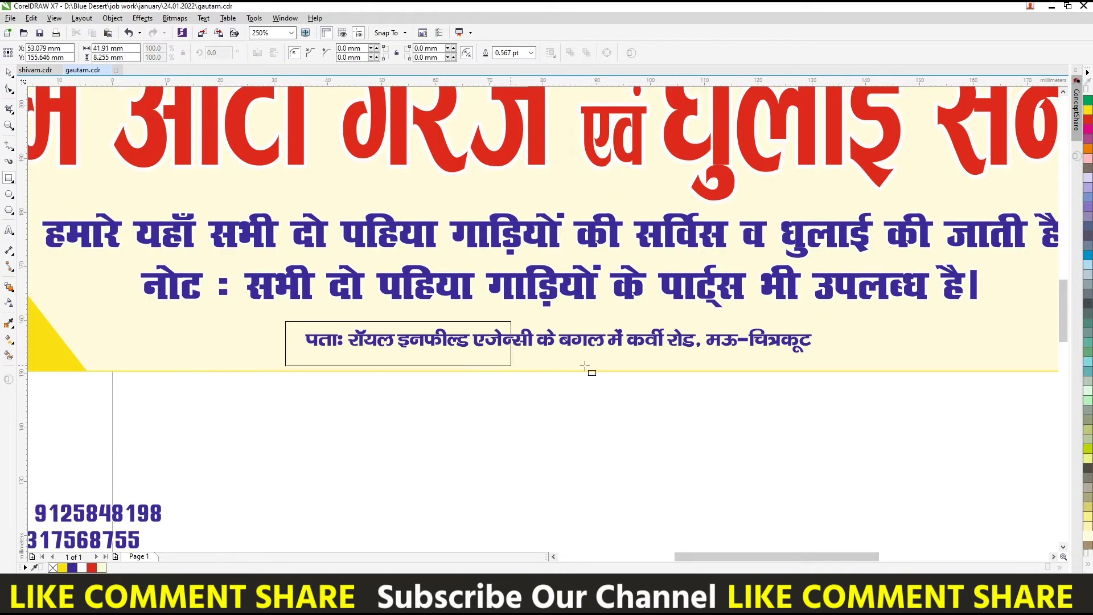
key("space")
left_click(796, 342, "shift")
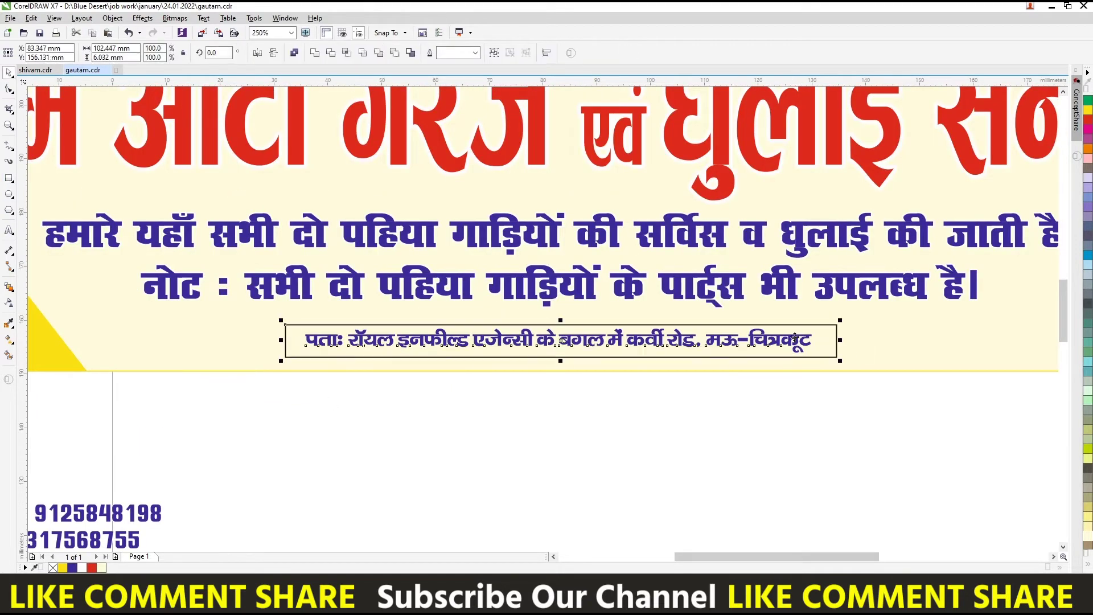
key("space")
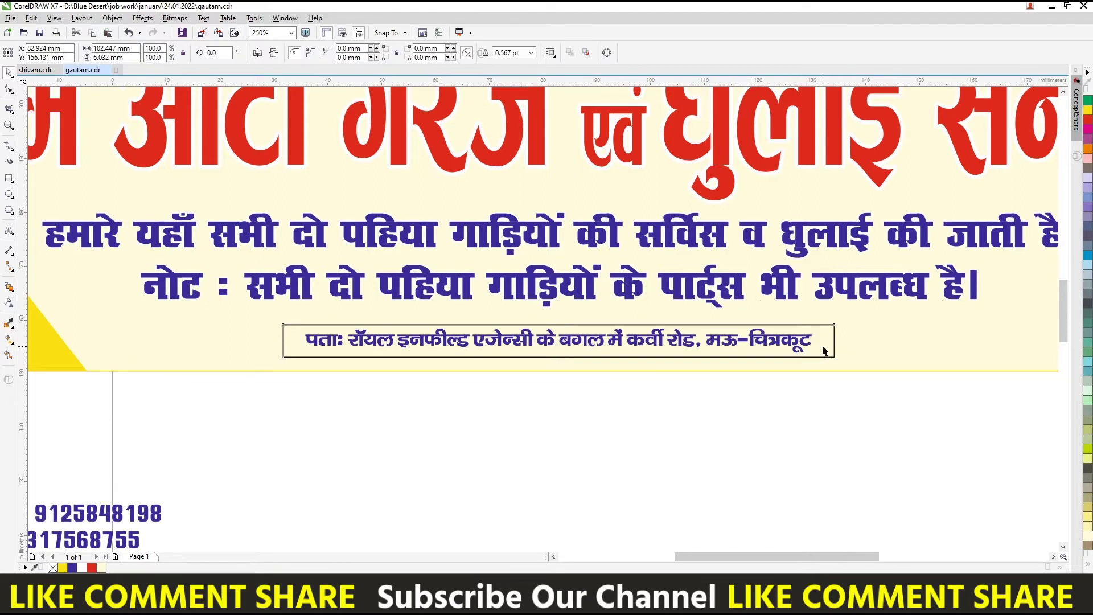
key("F10")
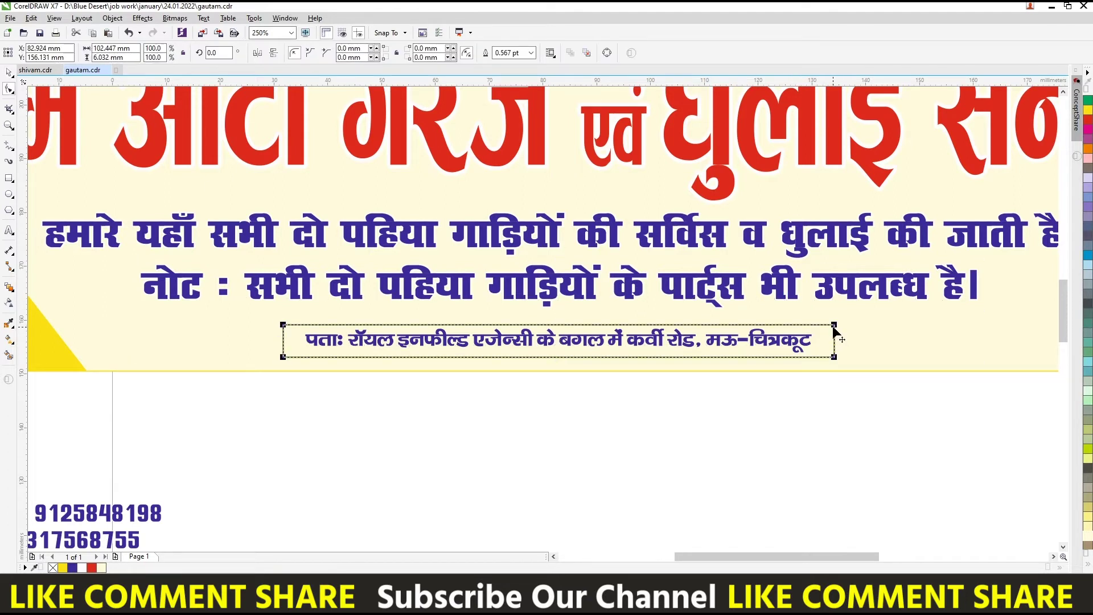
key("space")
left_click_drag(834, 341, 827, 344)
Skew the rectangle's top edge to slant it into a parallelogram
left_click(531, 324)
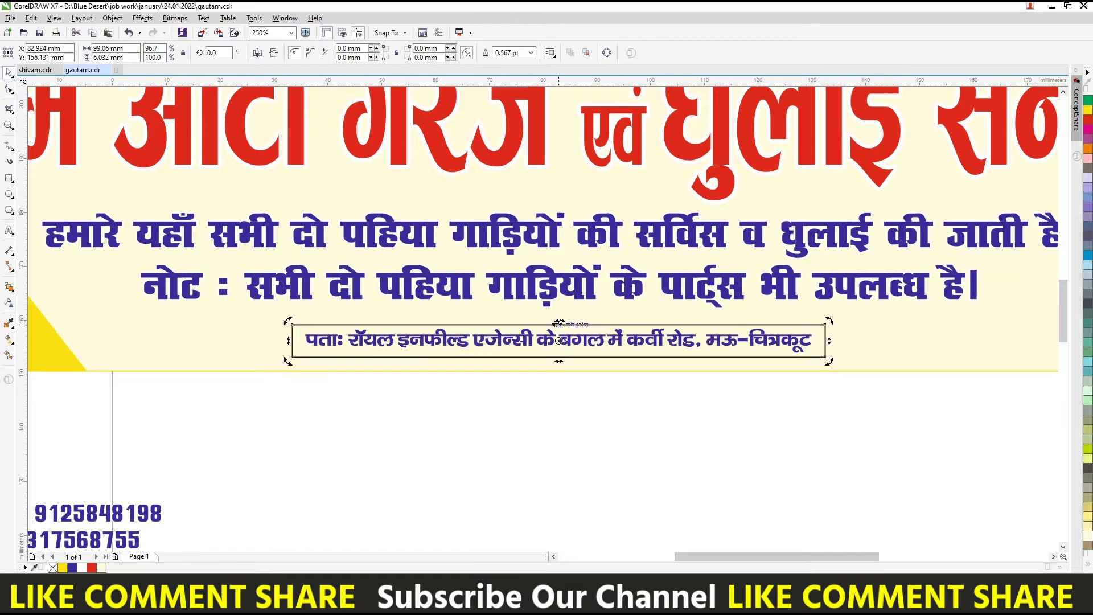
left_click_drag(558, 322, 570, 322)
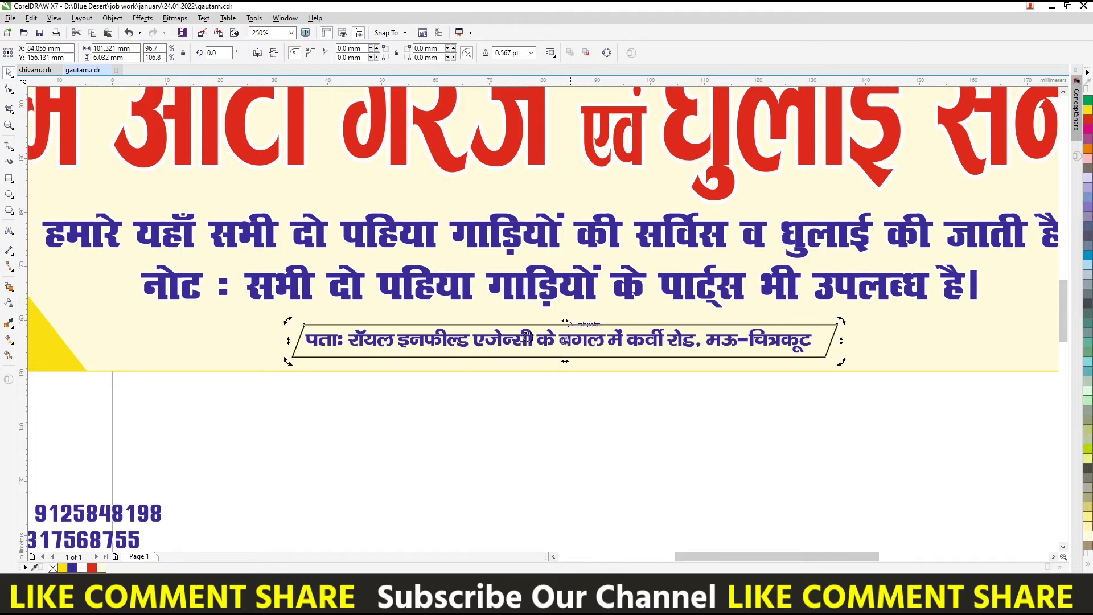
left_click(510, 381)
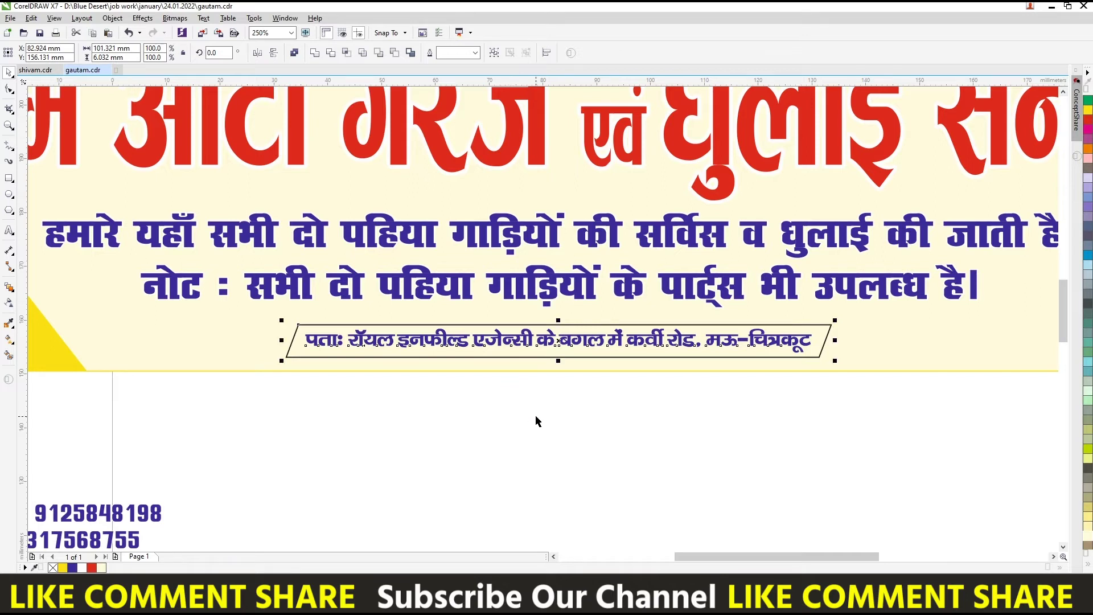
Enlarge the address parallelogram from its centre and nudge it up slightly
scroll(634, 416, "down", 3)
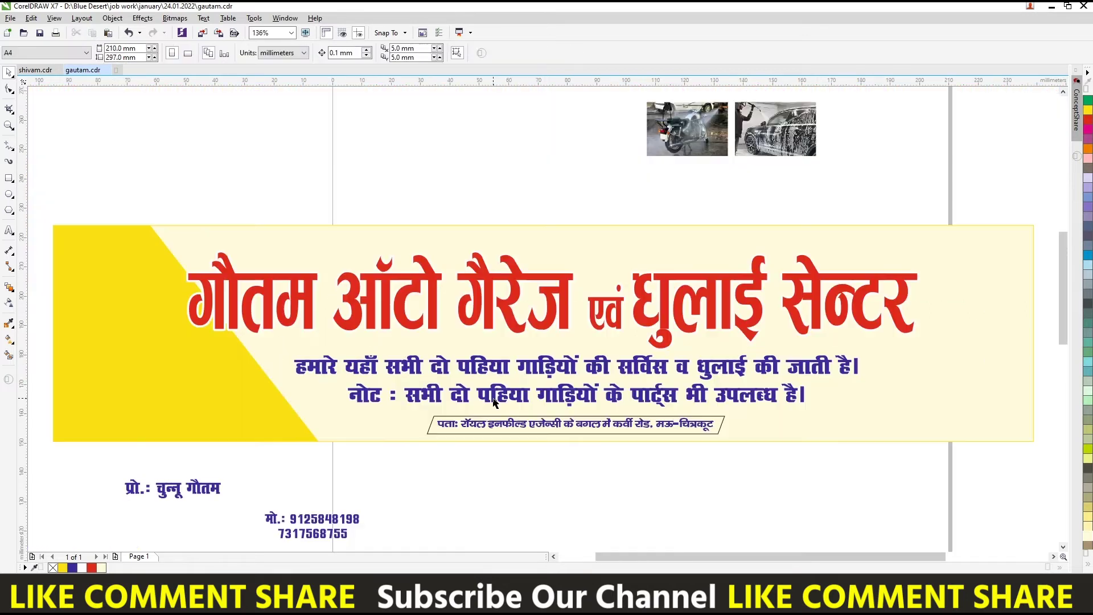
left_click(724, 433)
left_click_drag(730, 439, 754, 440)
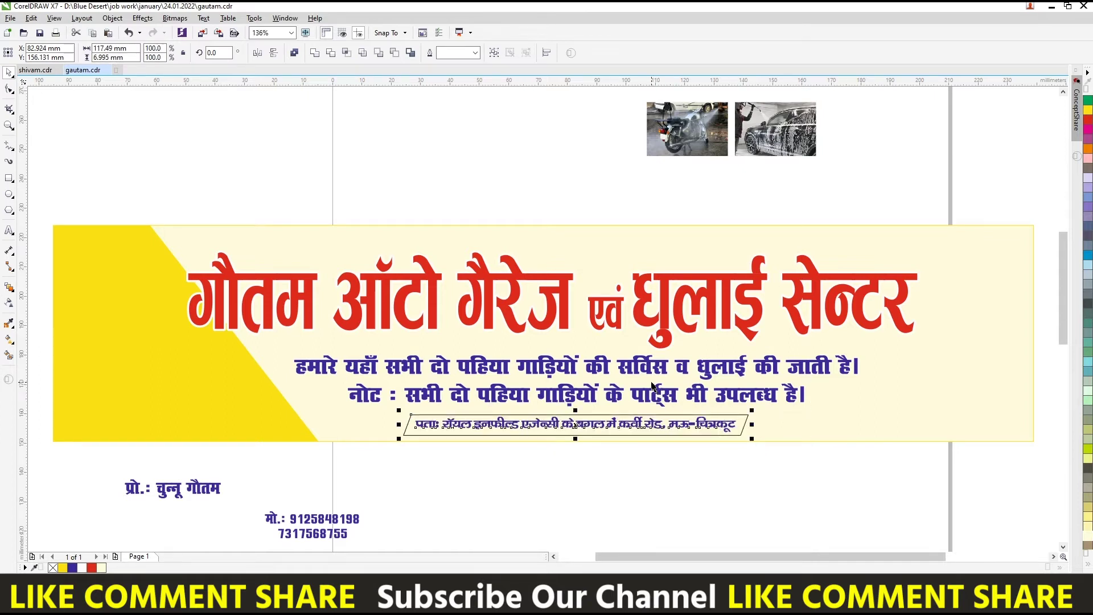
key("Up")
Enlarge both blue service text lines together around their centre
key("Up")
key("Up")
key("Up")
left_click(682, 500)
left_click(751, 394)
key("Up")
key("Up")
key("Up")
key("Up")
left_click(742, 374, "shift")
left_click_drag(860, 410, 875, 415)
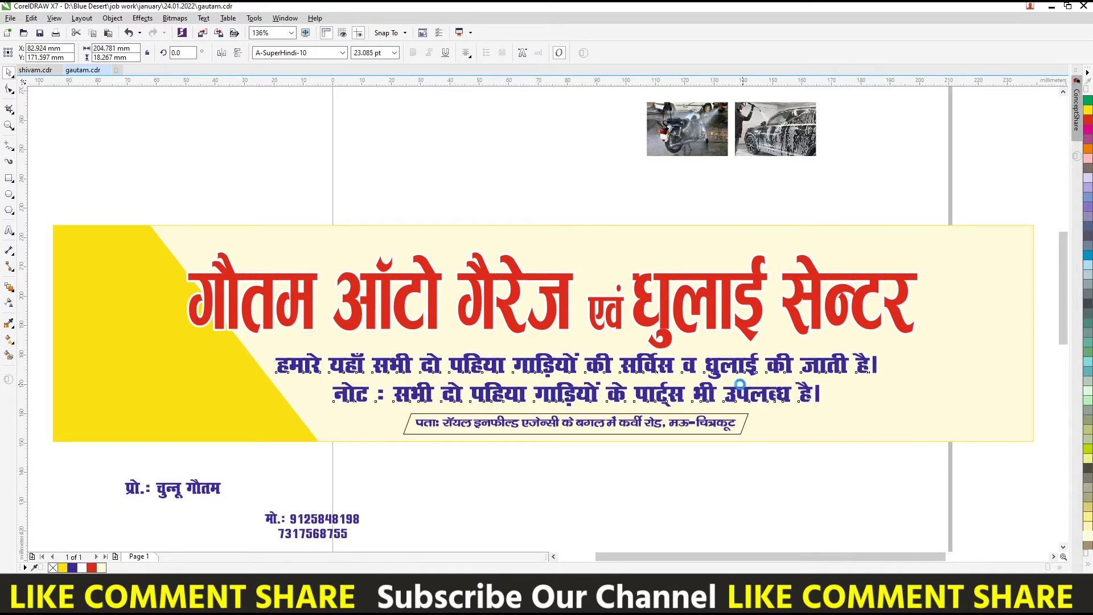
Raise the red title slightly and stretch it a little taller
left_click(435, 286)
left_click_drag(435, 277, 436, 269)
left_click_drag(551, 344, 549, 348)
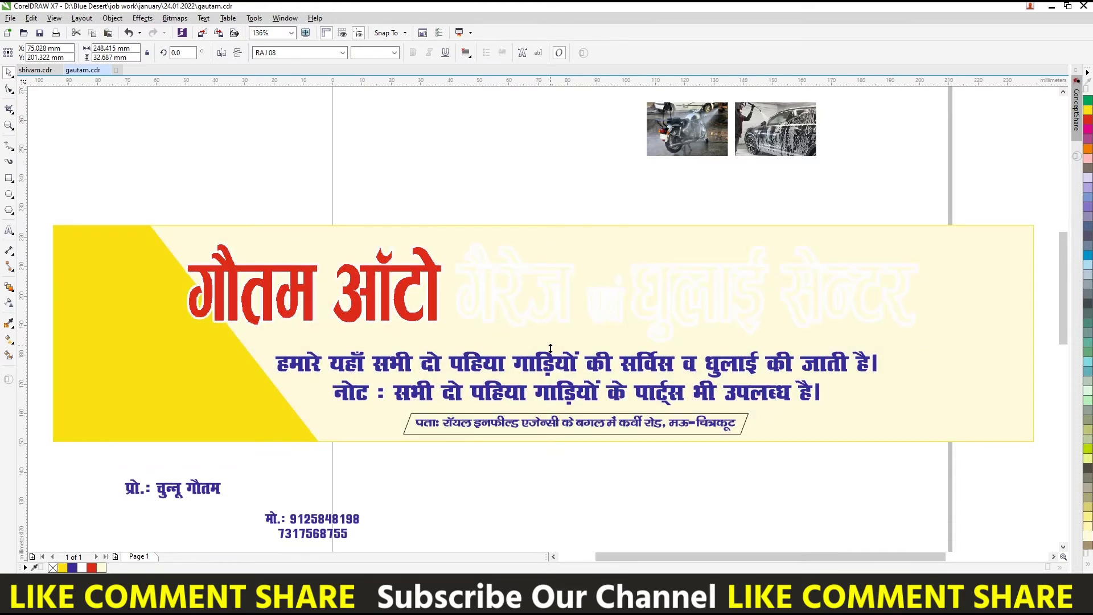
Review the title's outline pen settings, then save the banner with Ctrl+S
key("F12")
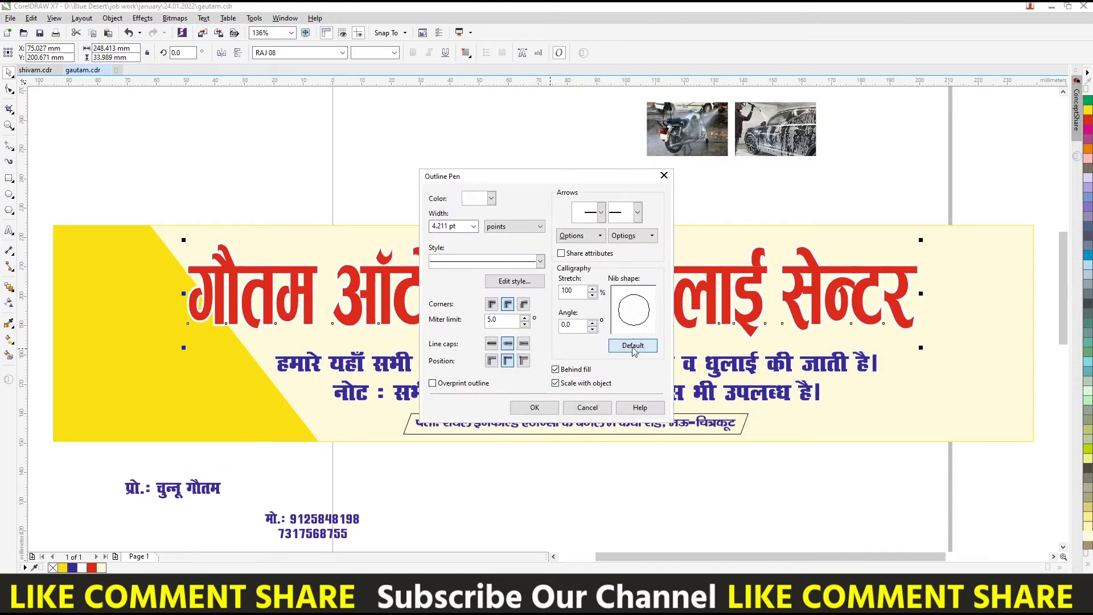
key("Escape")
left_click(476, 501)
key("ctrl+s")
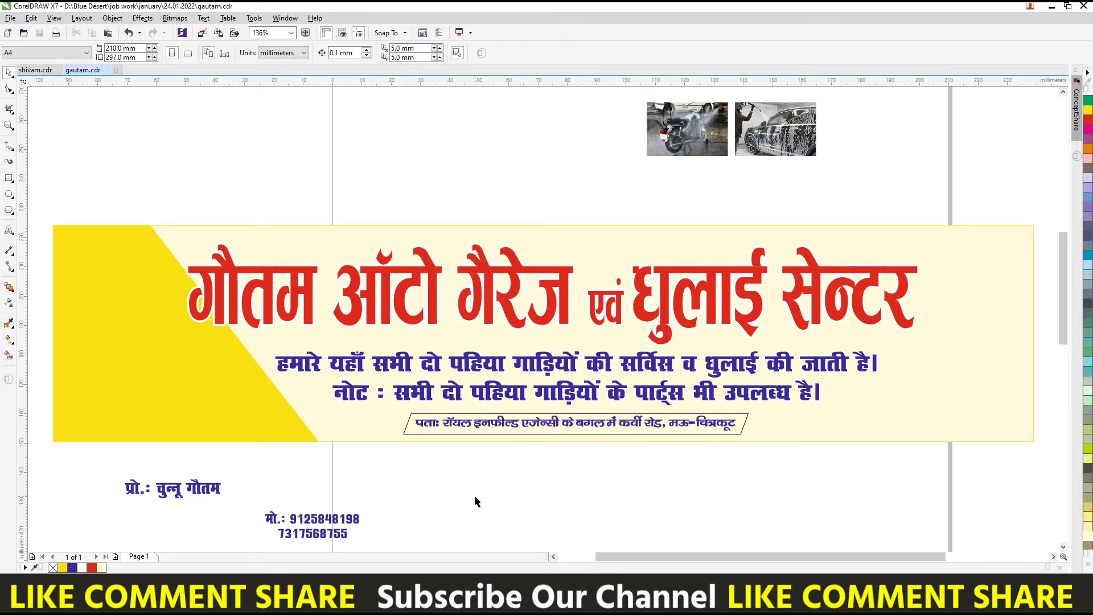
Join the two phone numbers onto one line, separated by a comma
left_click(311, 523)
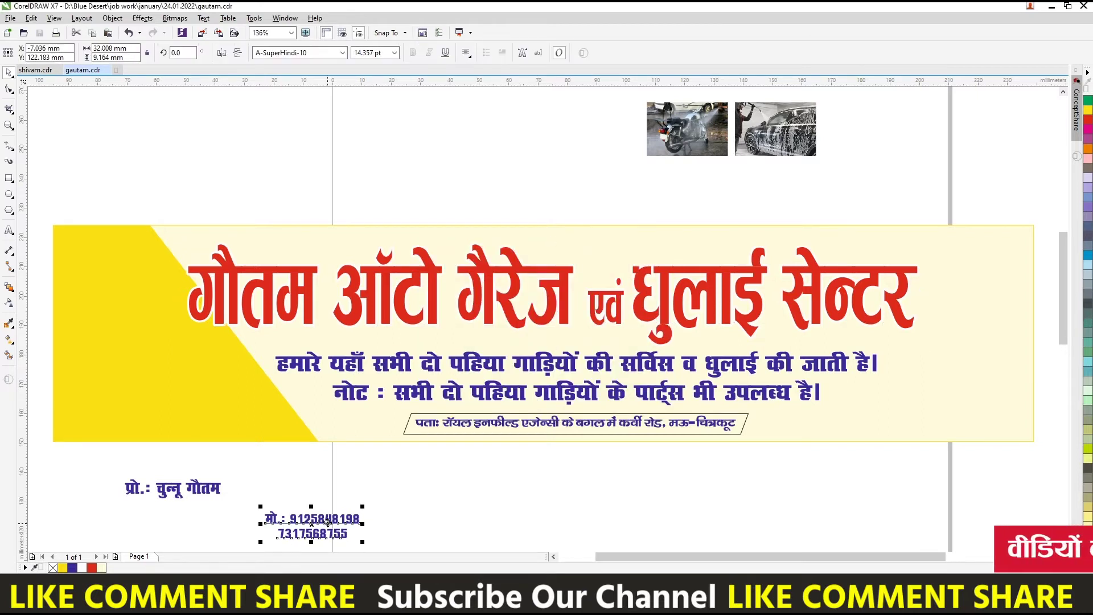
double_click(311, 523)
key("Delete")
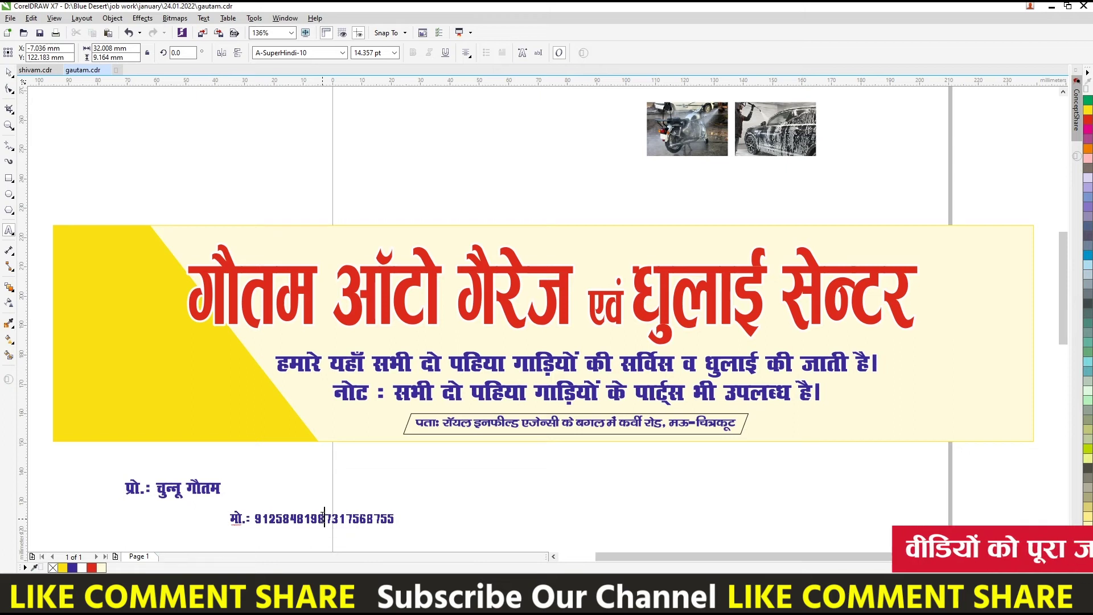
type(",")
key("ctrl+space")
Centre the phone line under the owner's name and merge both into one text
left_click(172, 489)
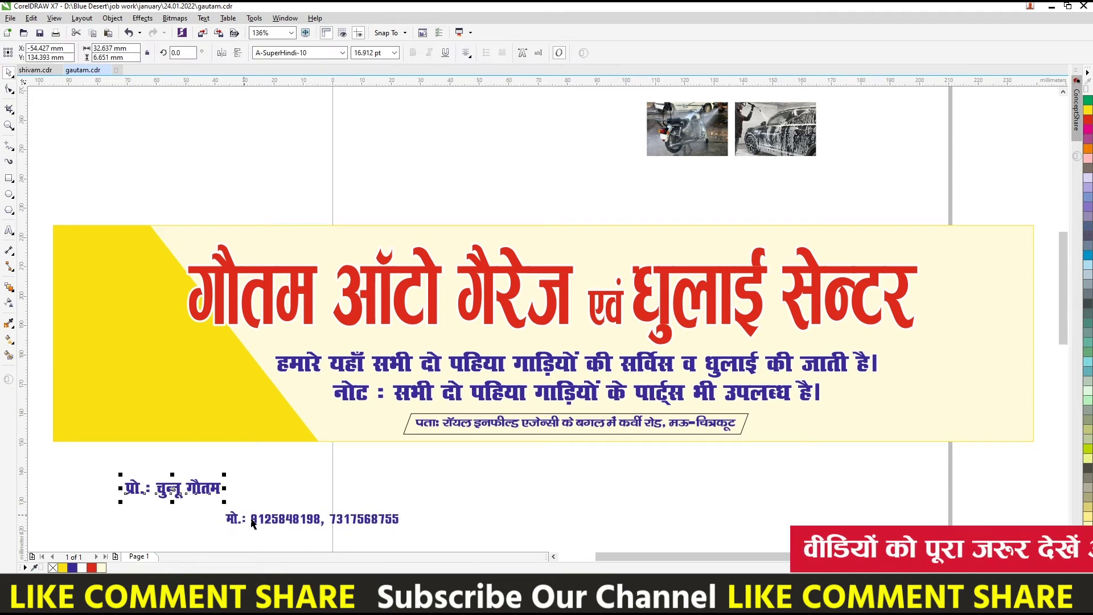
left_click(238, 521, "shift")
key("c")
double_click(218, 486)
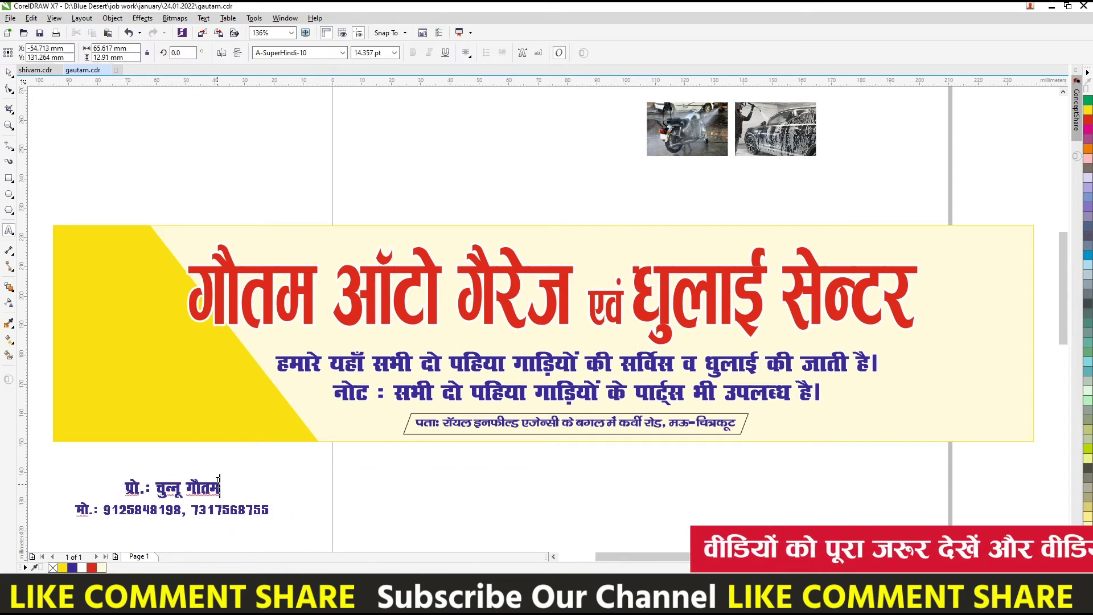
key("Delete")
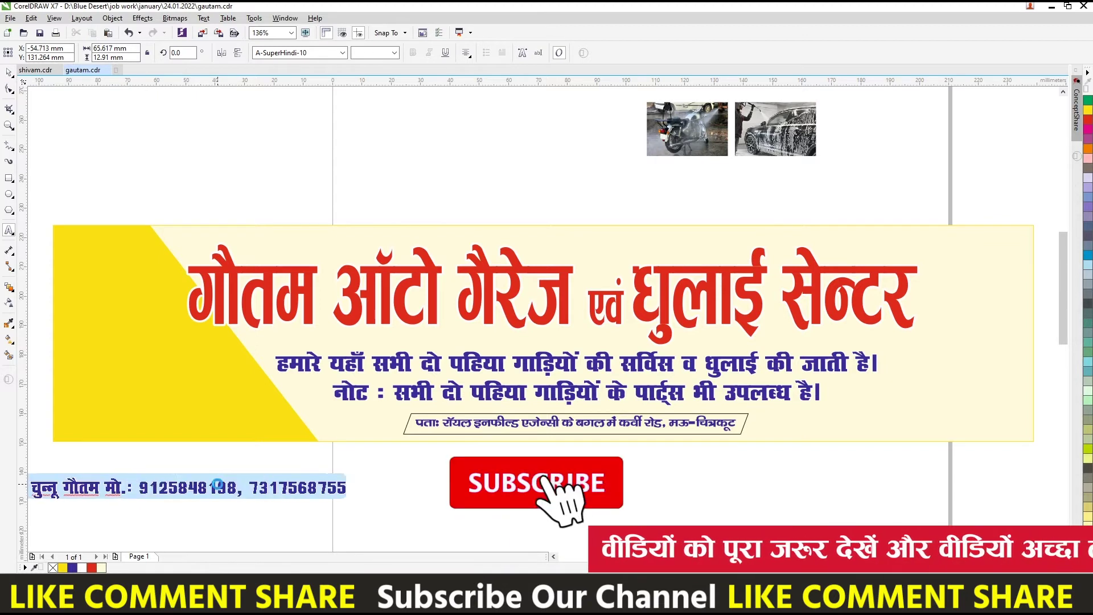
key("ctrl+space")
Move the merged contact line to the banner's top-right edge
double_click(106, 485)
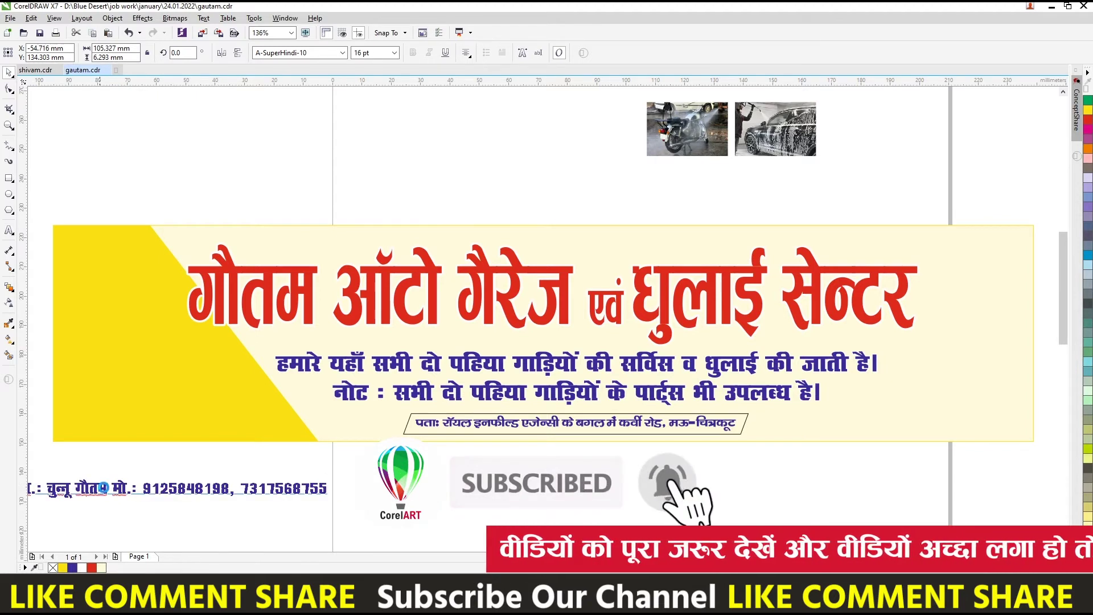
key("ctrl+space")
mouse_move(126, 491)
left_mouse_down()
mouse_move(815, 249)
mouse_move(745, 249)
left_mouse_up()
Retype the two owners' names at the start of the contact line
double_click(815, 248)
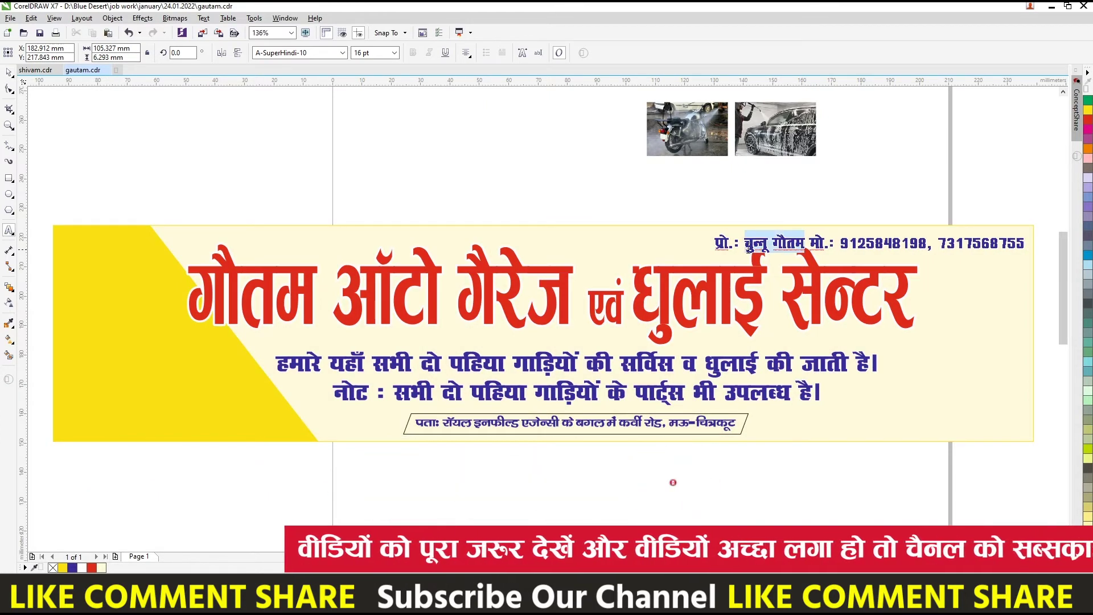
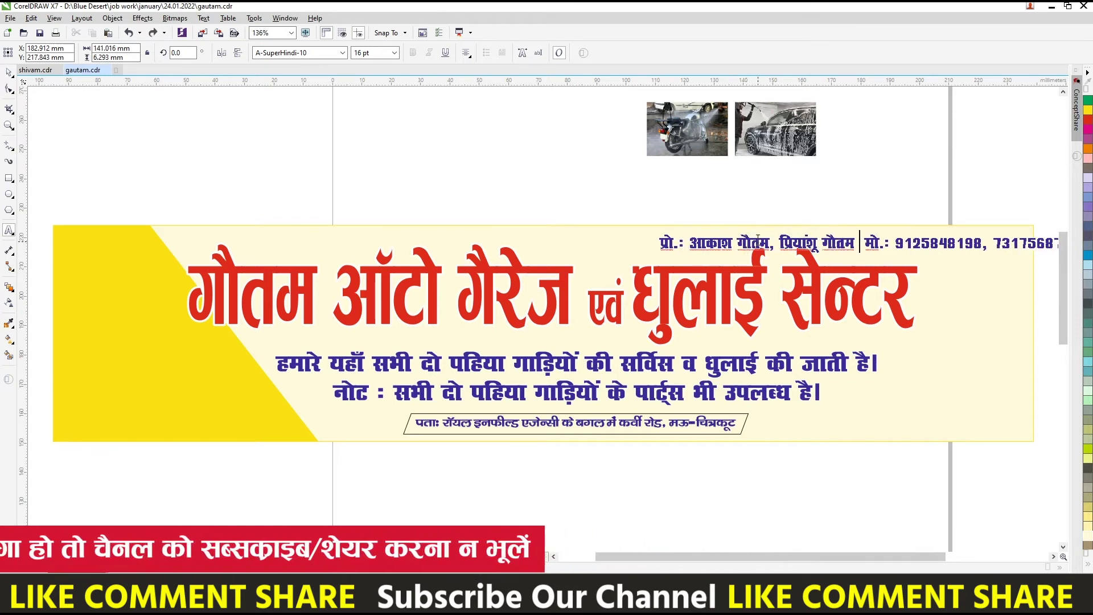
key("Escape")
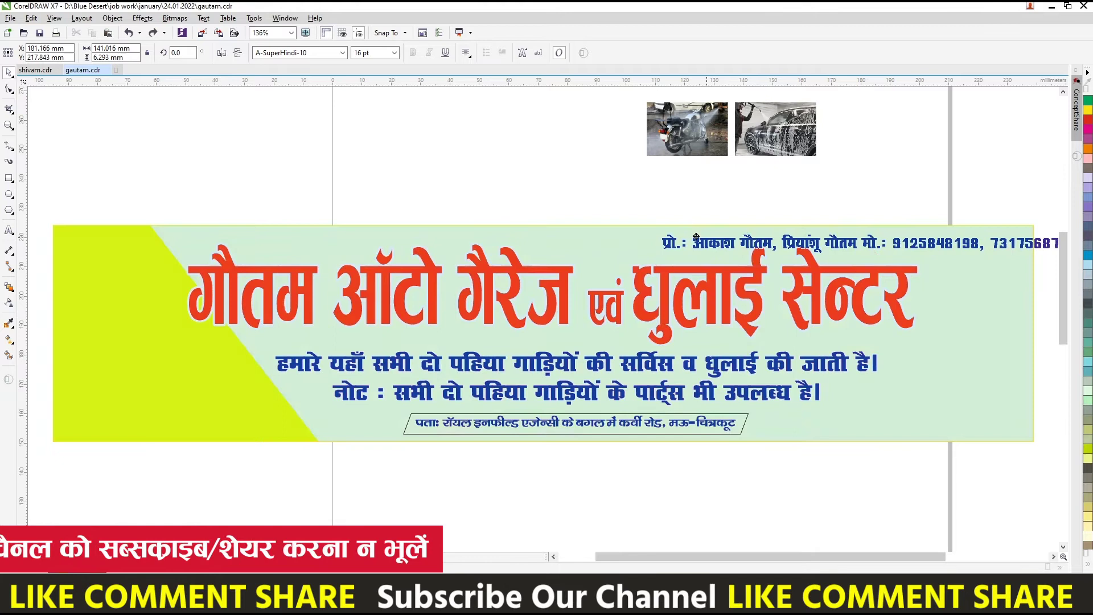
Shift the contact line left and delete the names, leaving only the numbers
left_click_drag(766, 243, 701, 243)
double_click(1011, 243)
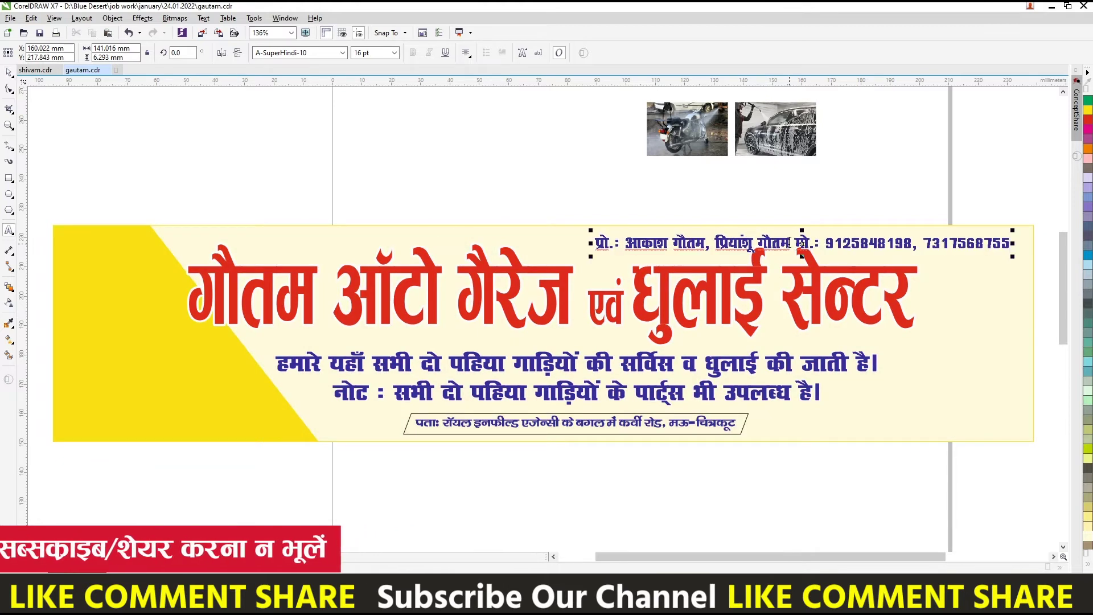
left_click_drag(791, 243, 595, 243)
key("Delete")
key("Escape")
Reposition the phone-number text over to the right of the names
left_click(808, 247)
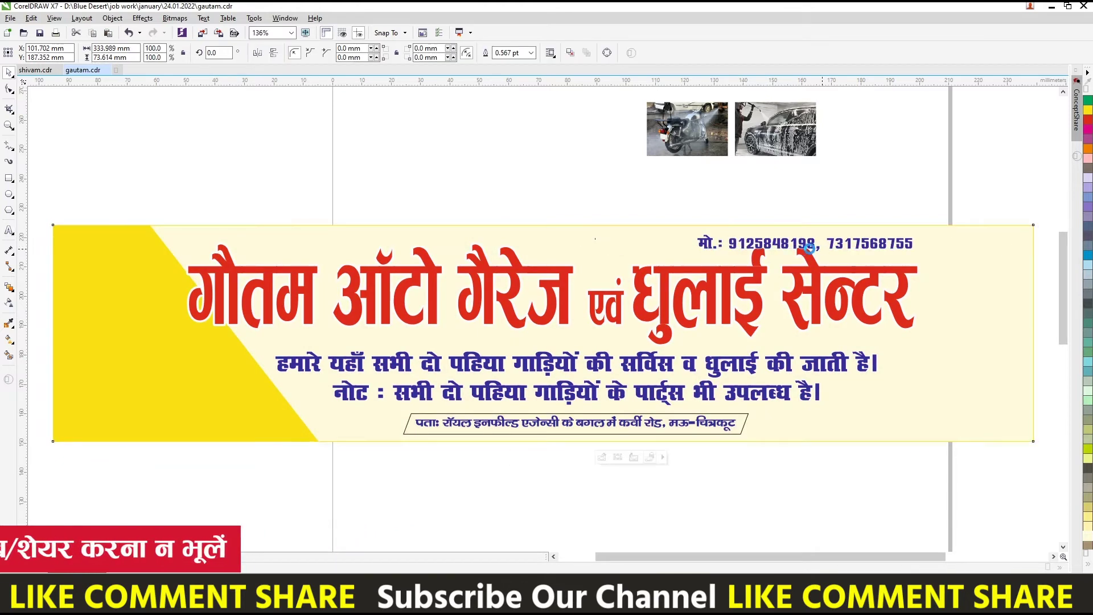
left_click(808, 245)
mouse_move(808, 245)
left_mouse_down()
mouse_move(592, 248)
mouse_move(681, 242)
left_mouse_up()
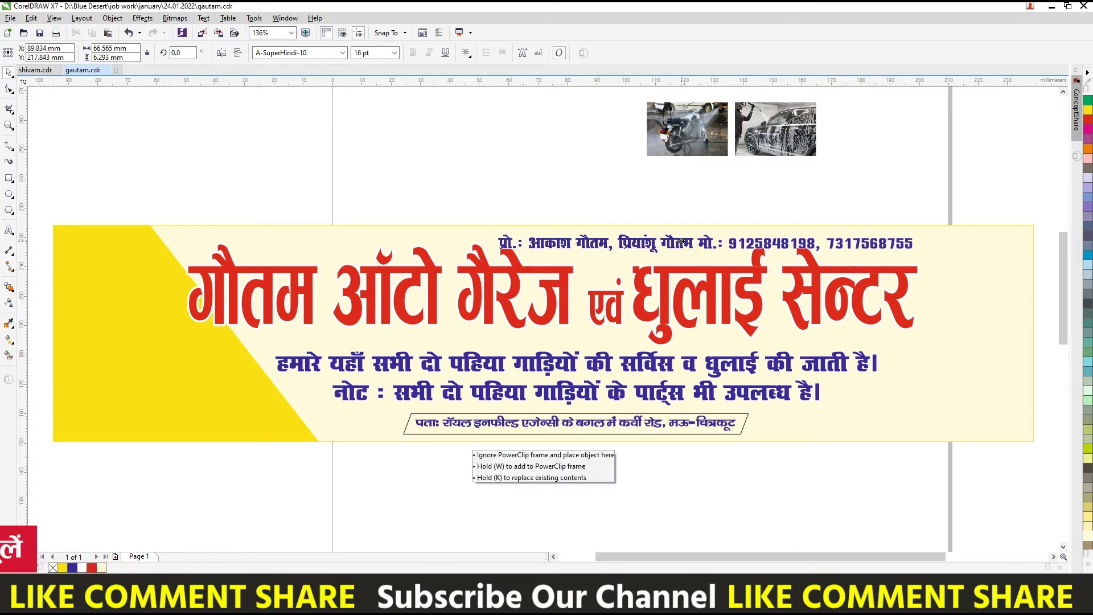
left_click_drag(681, 242, 865, 245)
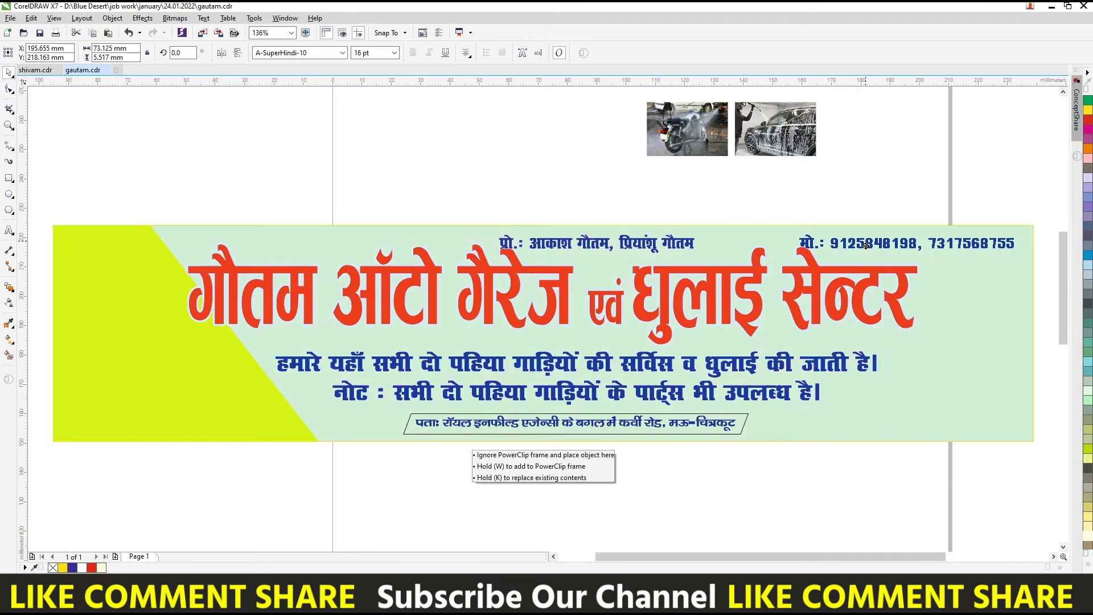
Join the phone numbers onto the owner-names line as one text
left_click(768, 257)
left_click(678, 243)
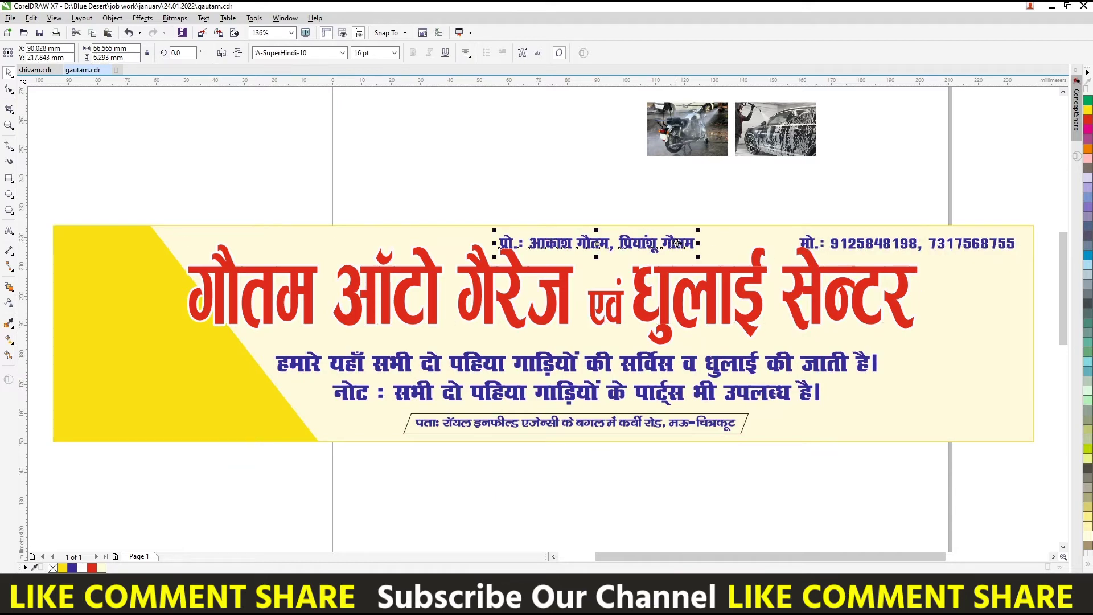
left_click_drag(810, 246, 502, 269)
double_click(693, 242)
key("Delete")
key("ctrl+space")
Settle the names-and-phone line at the top right and squash the title slightly
left_click_drag(596, 244, 798, 250)
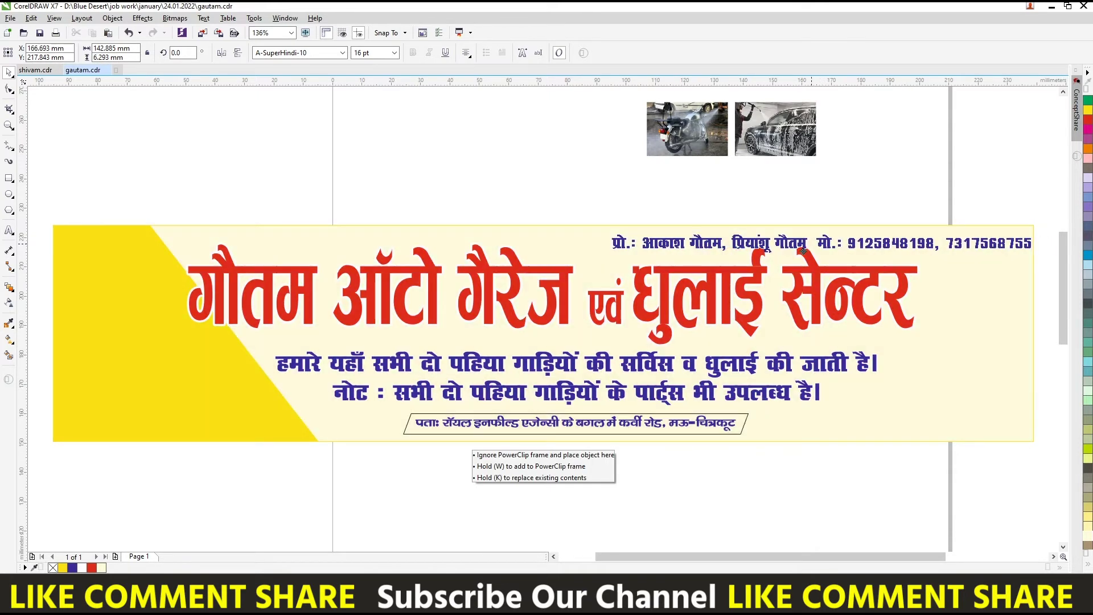
left_click_drag(798, 250, 705, 249)
left_click_drag(551, 240, 555, 247)
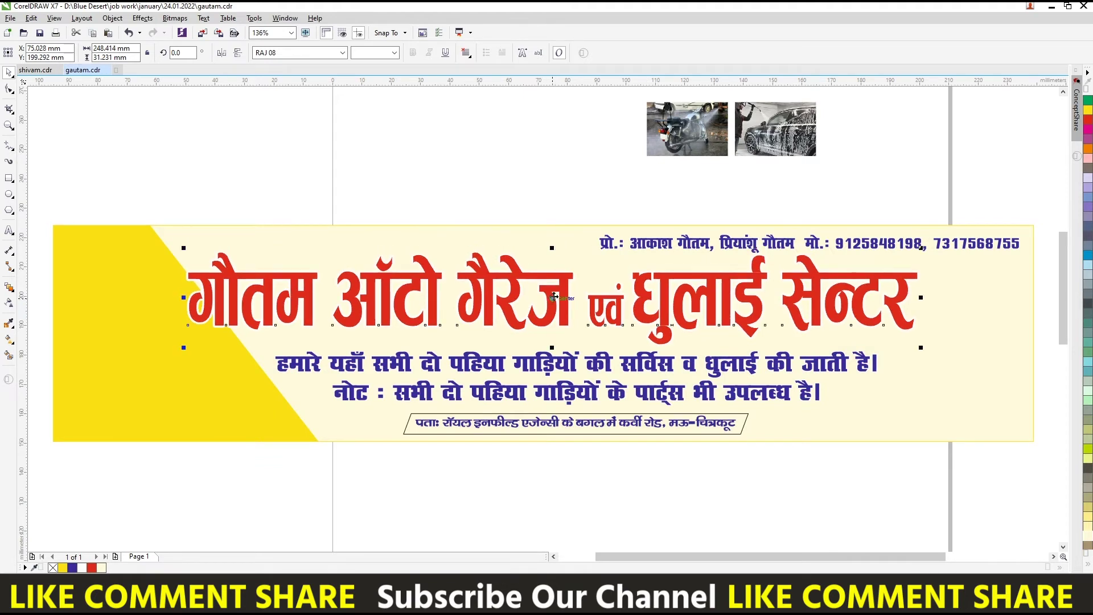
Shift the red title right and scale it up from its corner to span the cream area
left_click_drag(554, 296, 599, 303)
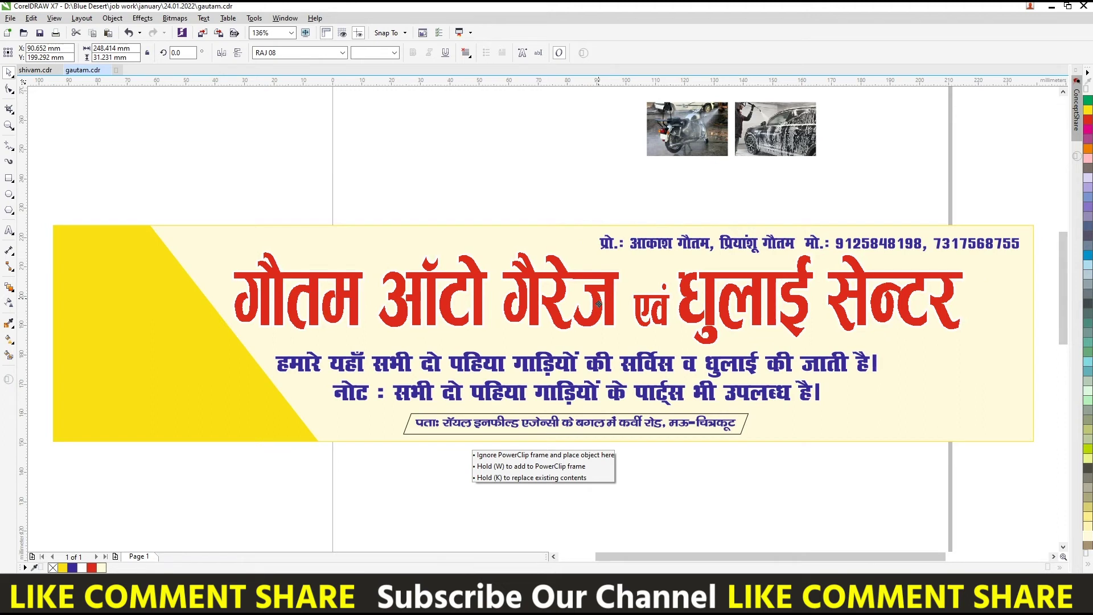
left_click_drag(599, 303, 735, 365)
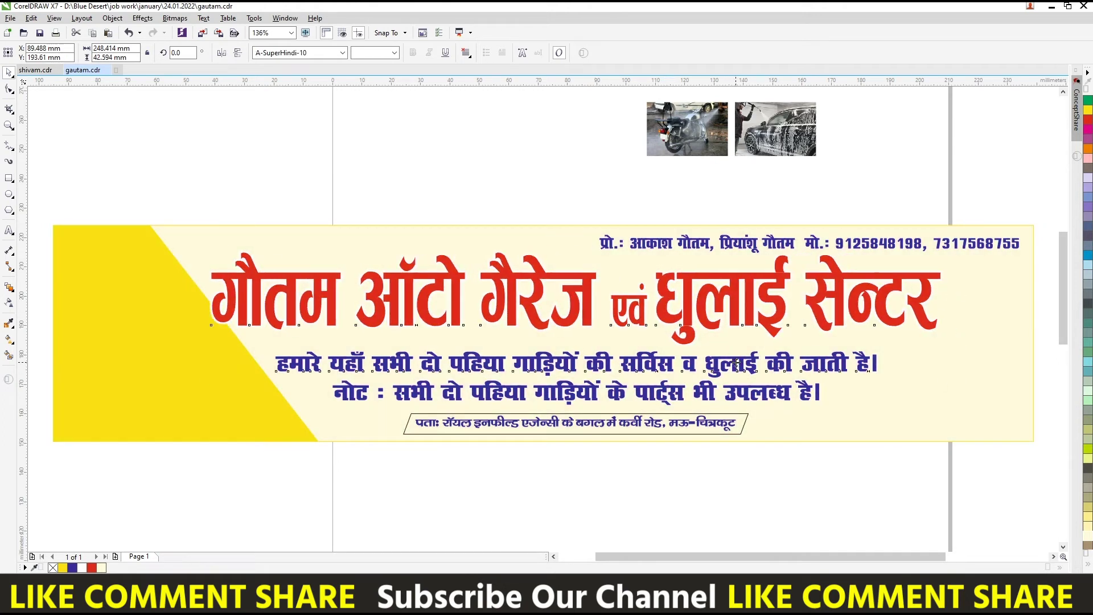
left_click(399, 184)
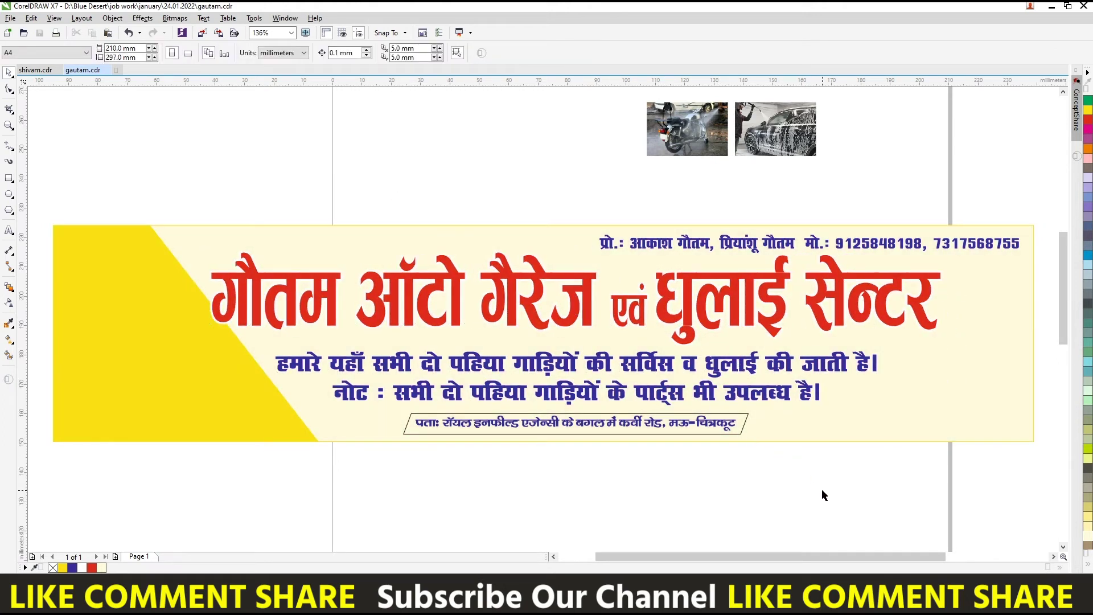
Draw a rectangle over the bottom-right corner and turn it into a triangle by deleting a node
left_click(9, 178)
left_click_drag(806, 297, 1016, 482)
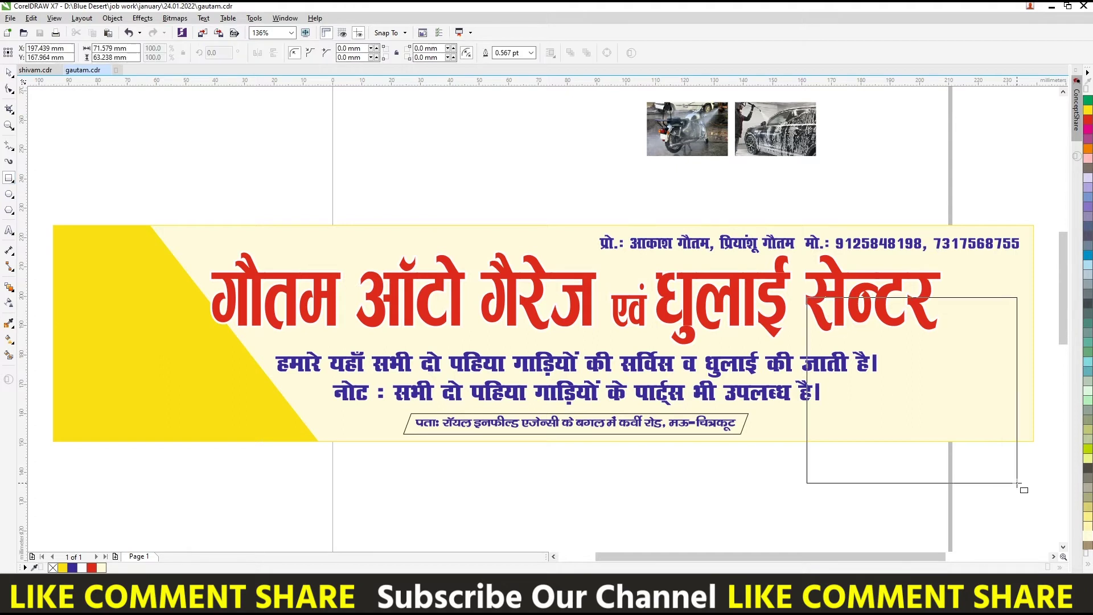
key("space")
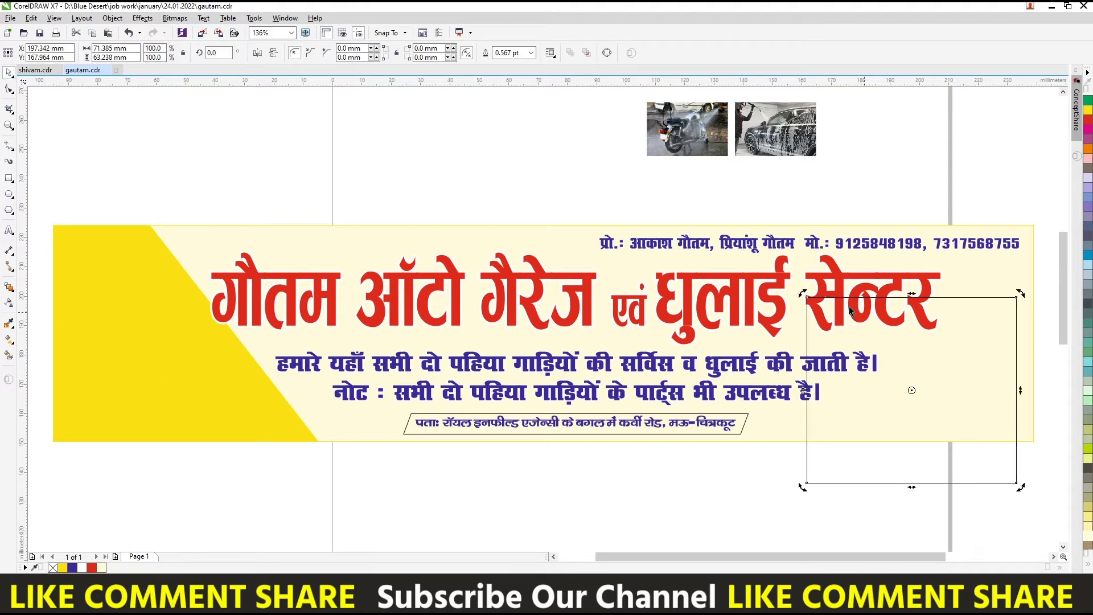
key("ctrl+q")
key("F10")
left_click_drag(783, 284, 874, 364)
key("Delete")
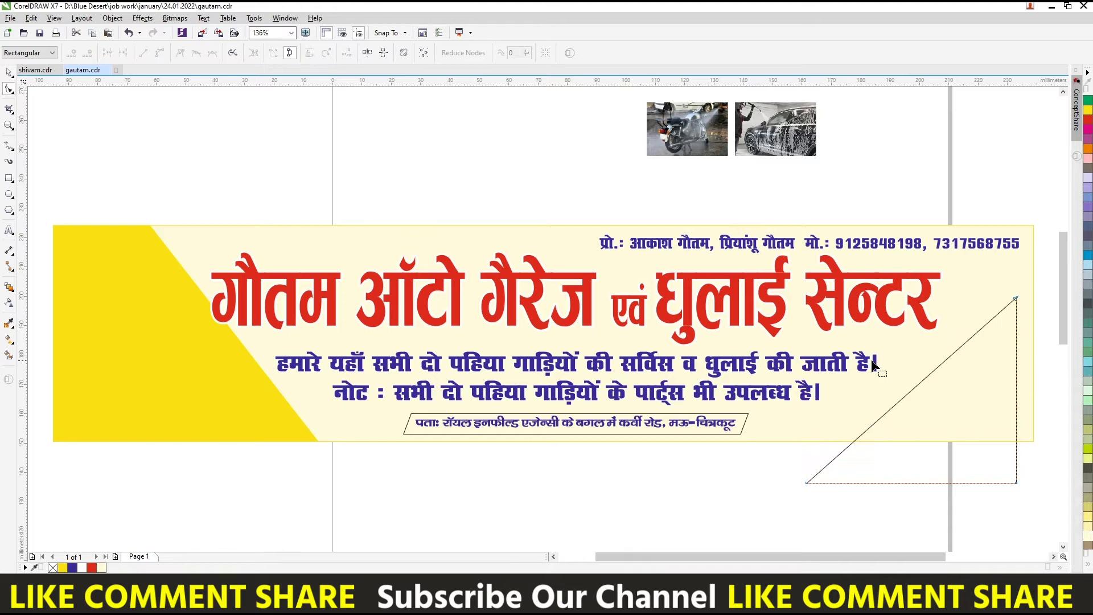
key("space")
Stretch the triangle larger and fill it orange
left_click_drag(1043, 279, 1077, 191)
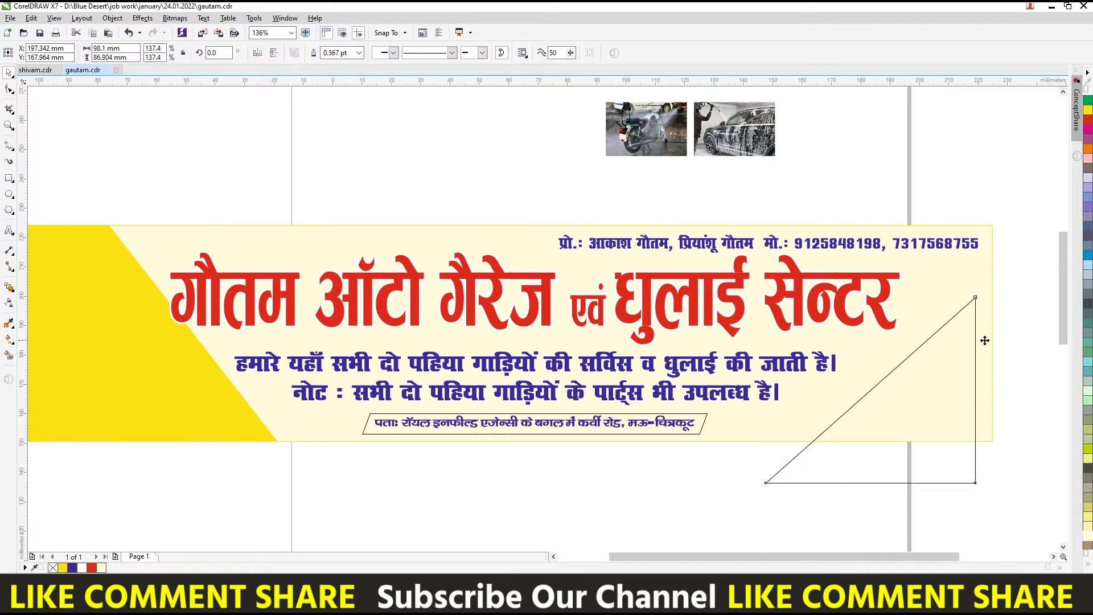
key("F10")
left_click(1087, 149)
left_click(954, 169)
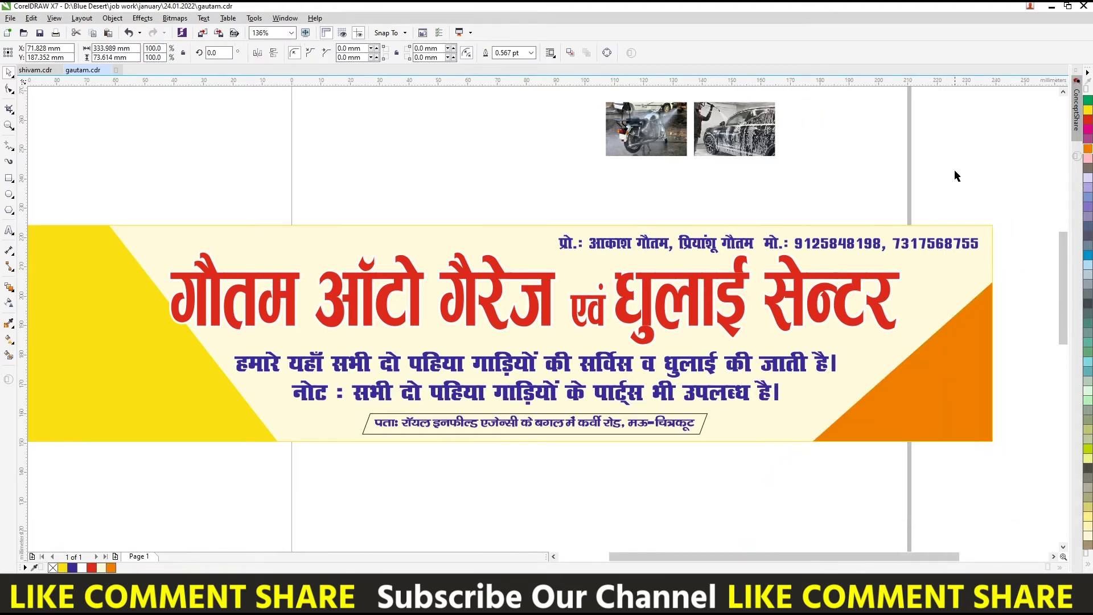
Change the triangle's fill to yellow to match the left wedge
scroll(954, 169, "up", 1)
left_click(1013, 417)
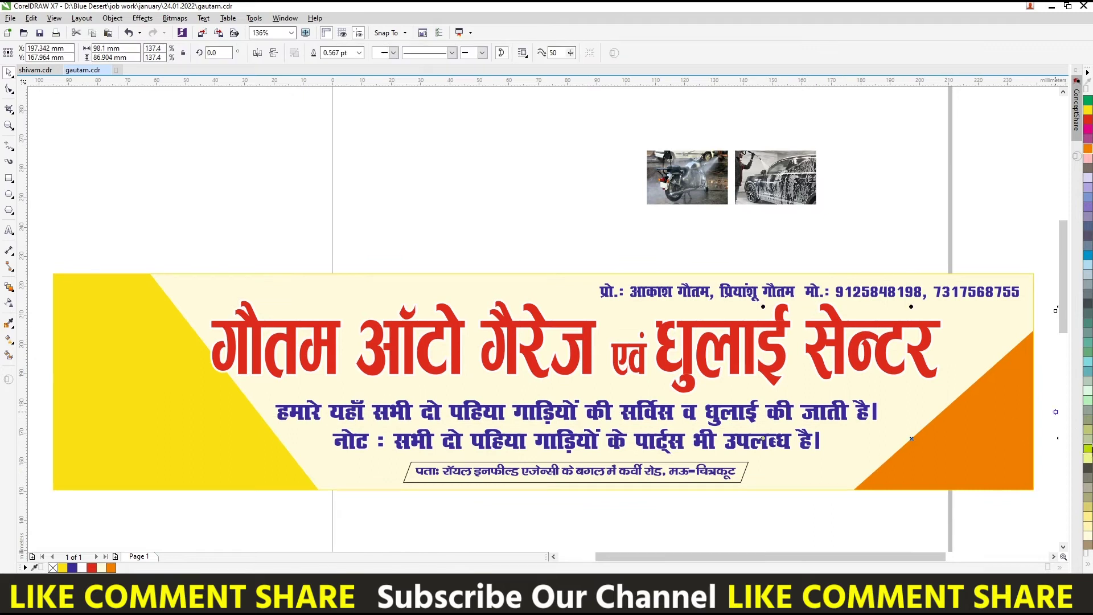
left_click(1087, 457)
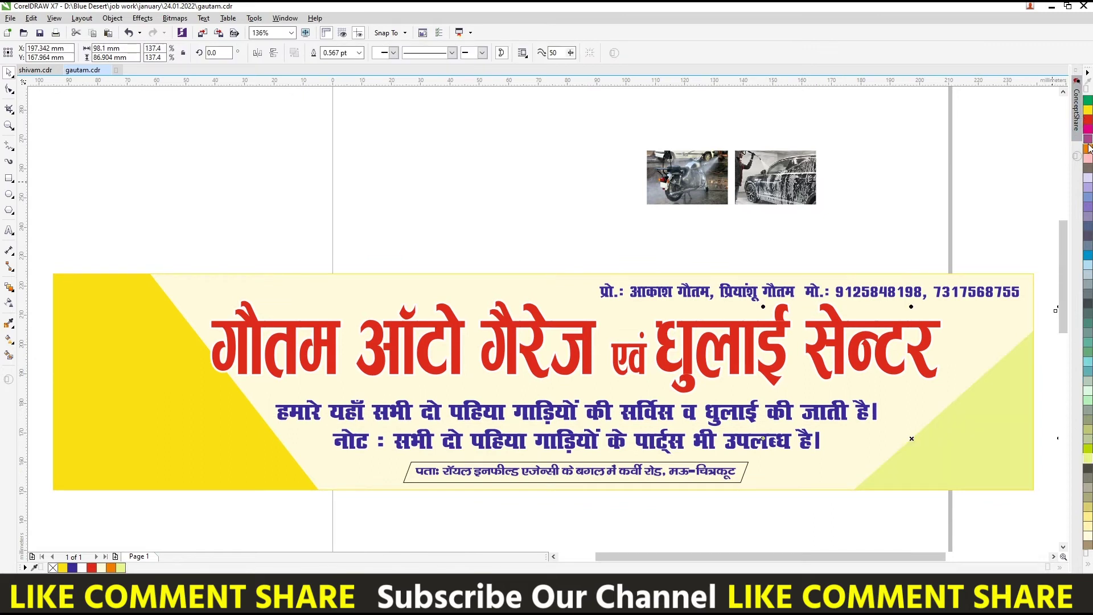
left_click(1087, 109)
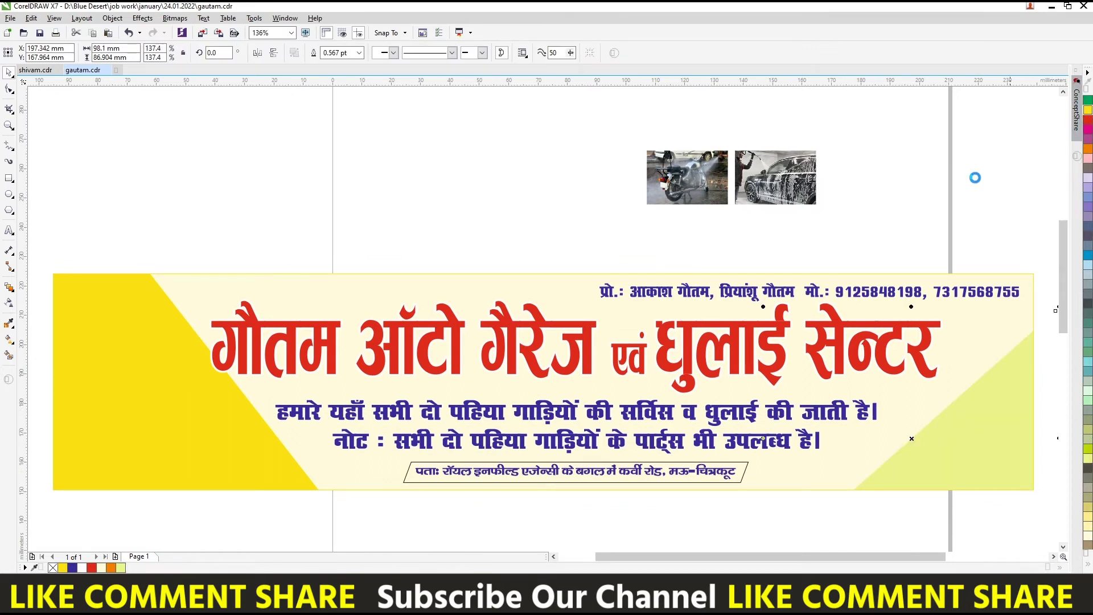
left_click(949, 219)
double_click(948, 219)
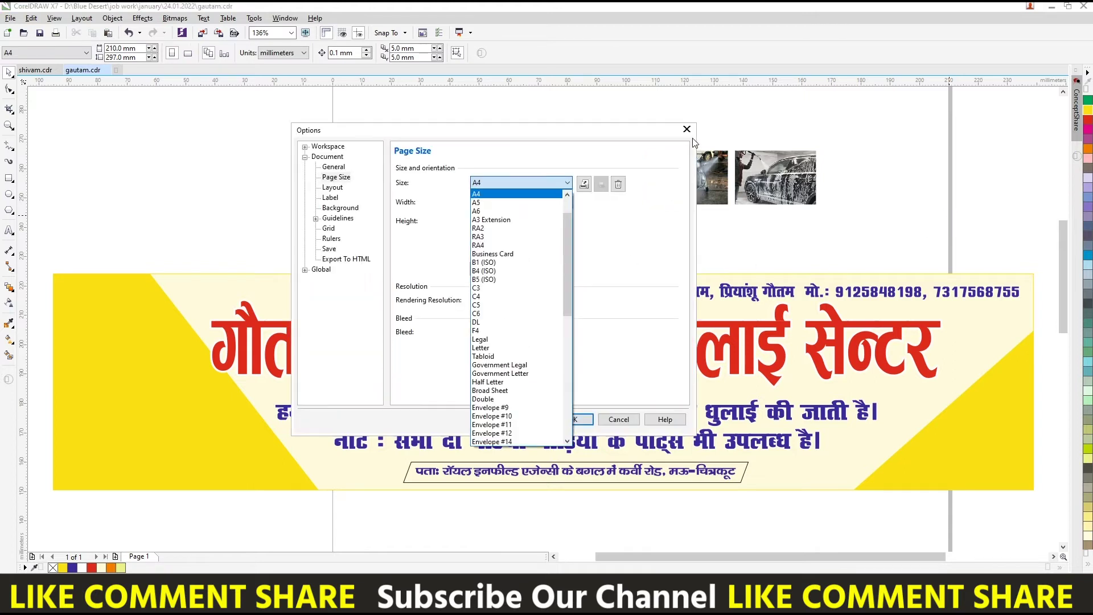
Move both car-wash photos into the bottom-right corner and enlarge them slightly
left_click(686, 130)
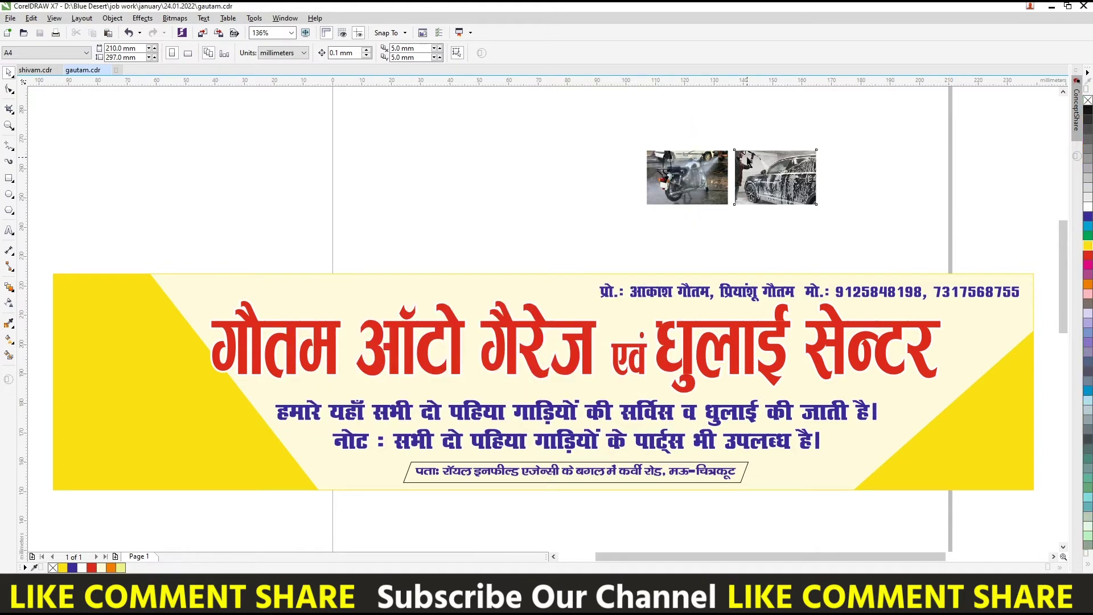
left_click_drag(687, 168, 884, 447)
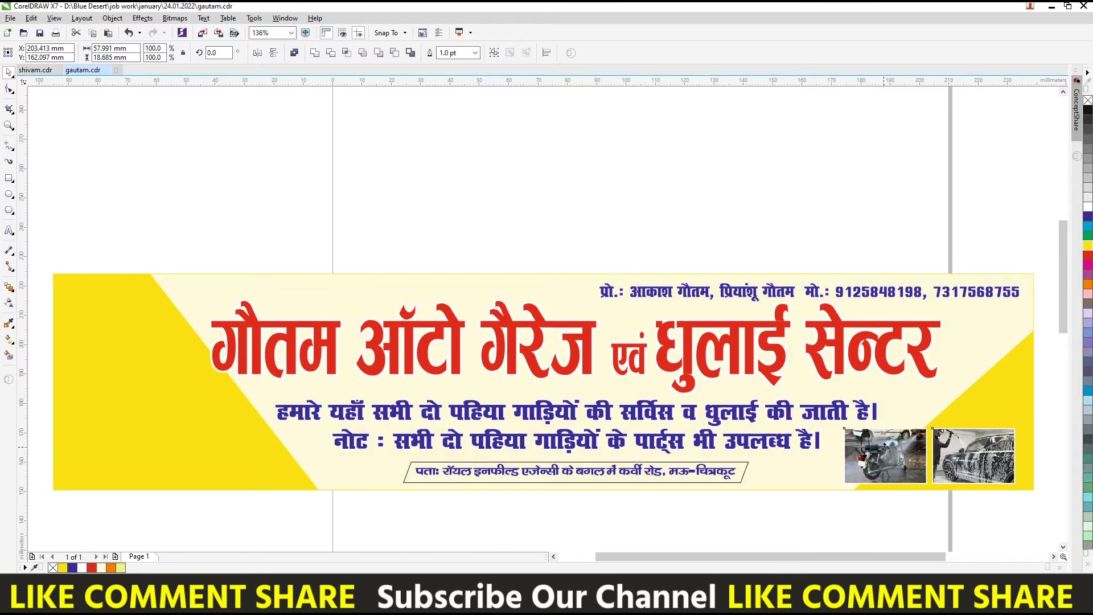
left_click(864, 414)
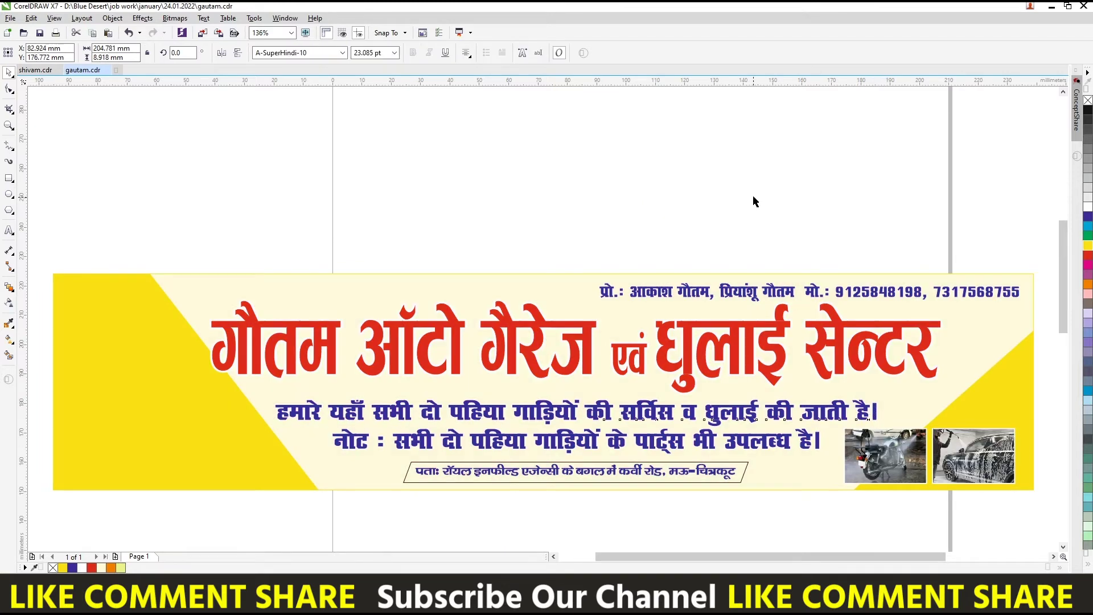
left_click(893, 451)
left_click(977, 455, "shift")
left_click_drag(929, 456, 937, 454)
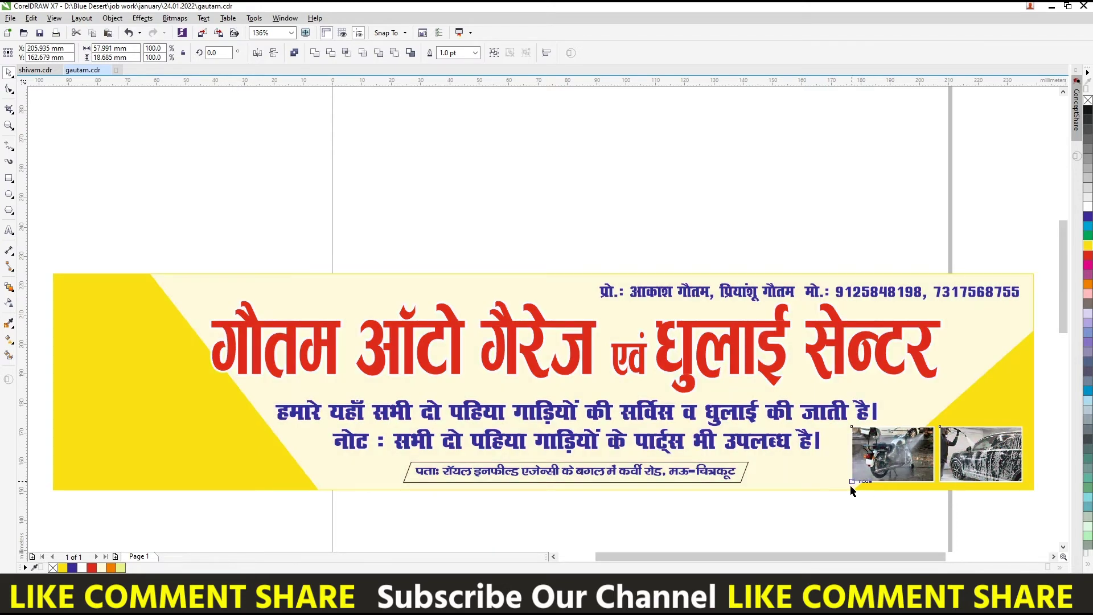
left_click_drag(850, 487, 847, 489)
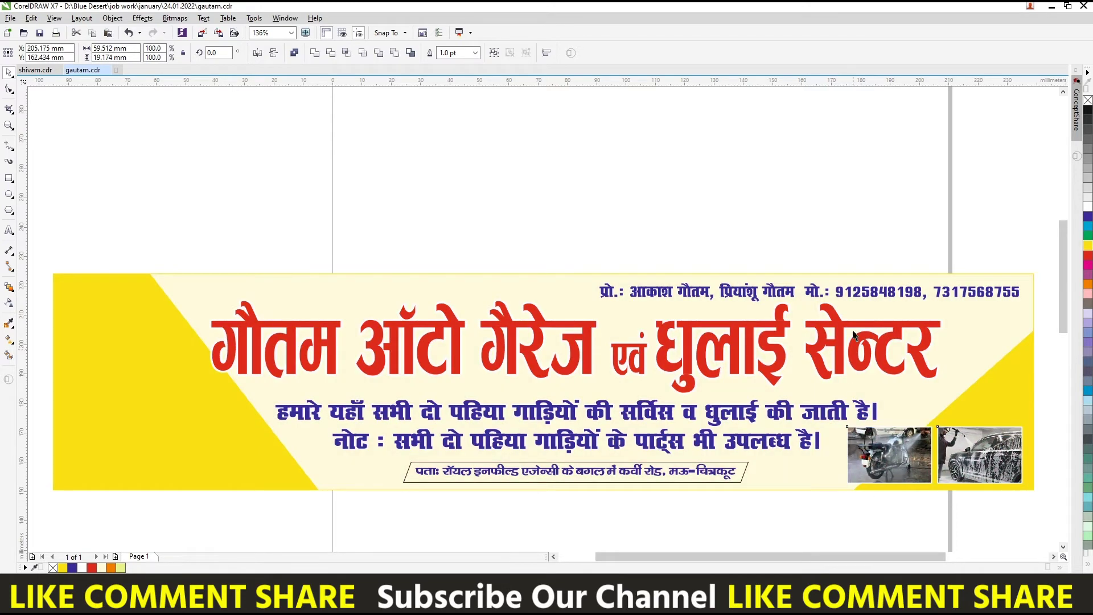
left_click(865, 233)
Apply a top-to-bottom linear gradient to the title, red fading to dark blue
left_click(439, 327)
key("g")
left_click_drag(514, 348, 513, 392)
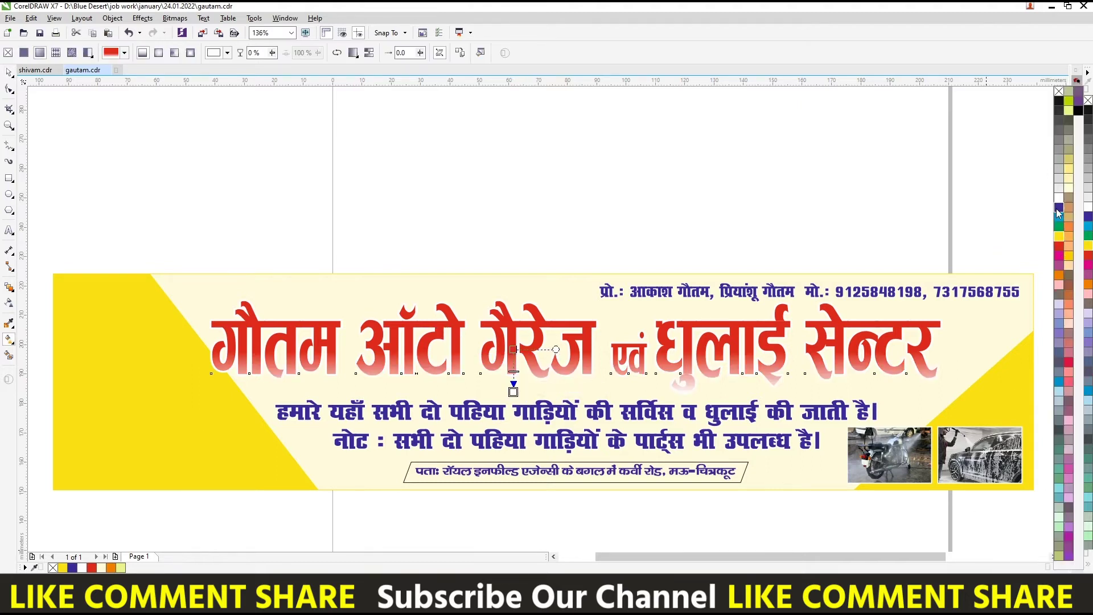
left_click(1059, 212)
left_click_drag(512, 392, 514, 363)
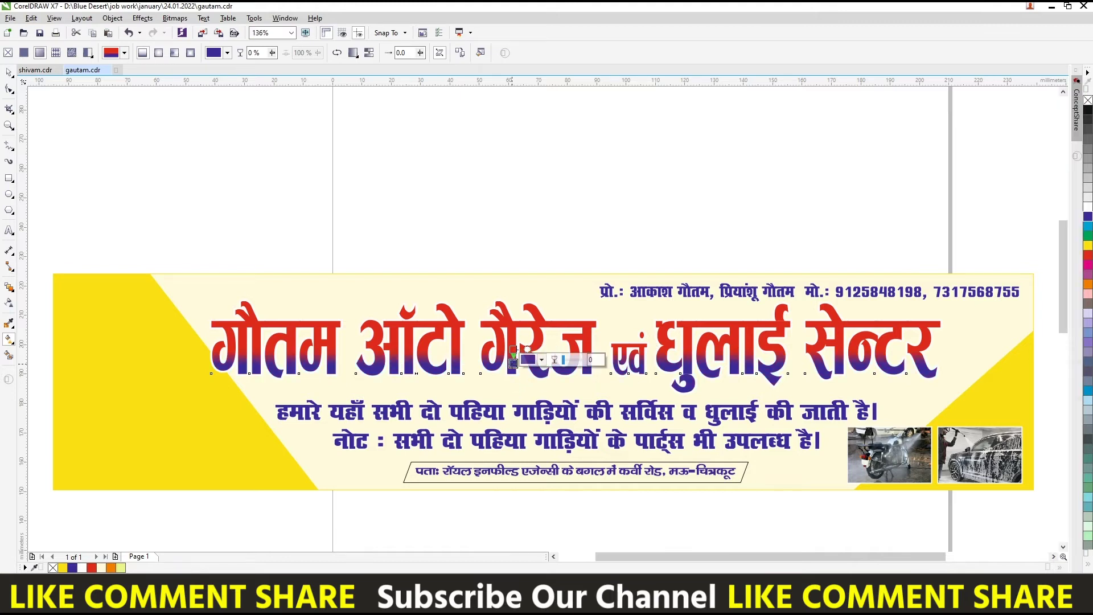
key("space")
left_click(576, 412)
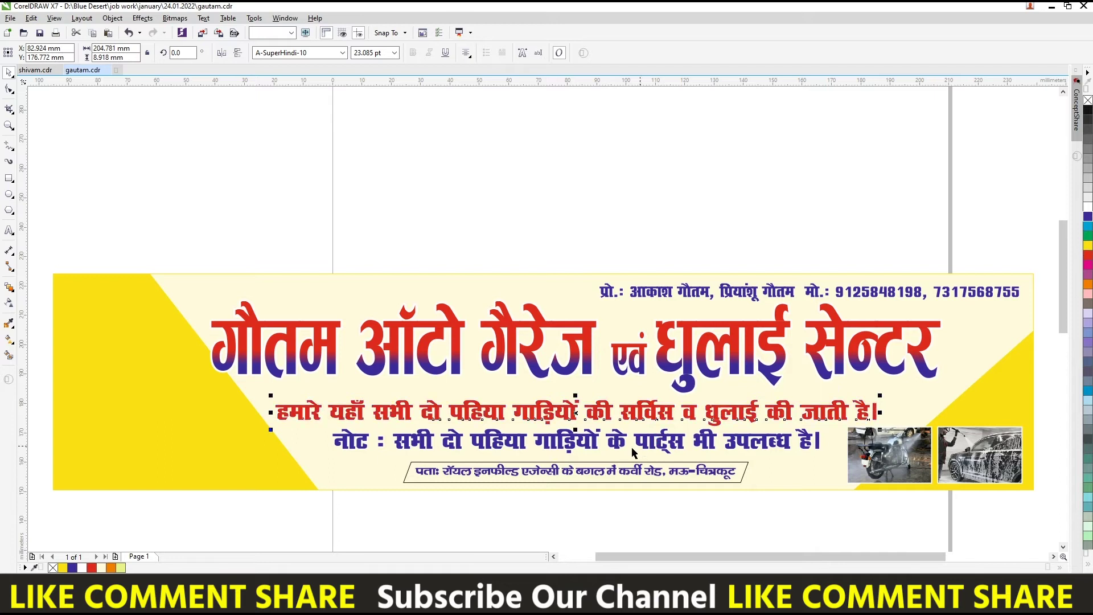
Colour the नोट line cyan and the first services line green
left_click(655, 445, "shift")
left_click_drag(655, 446, 651, 440)
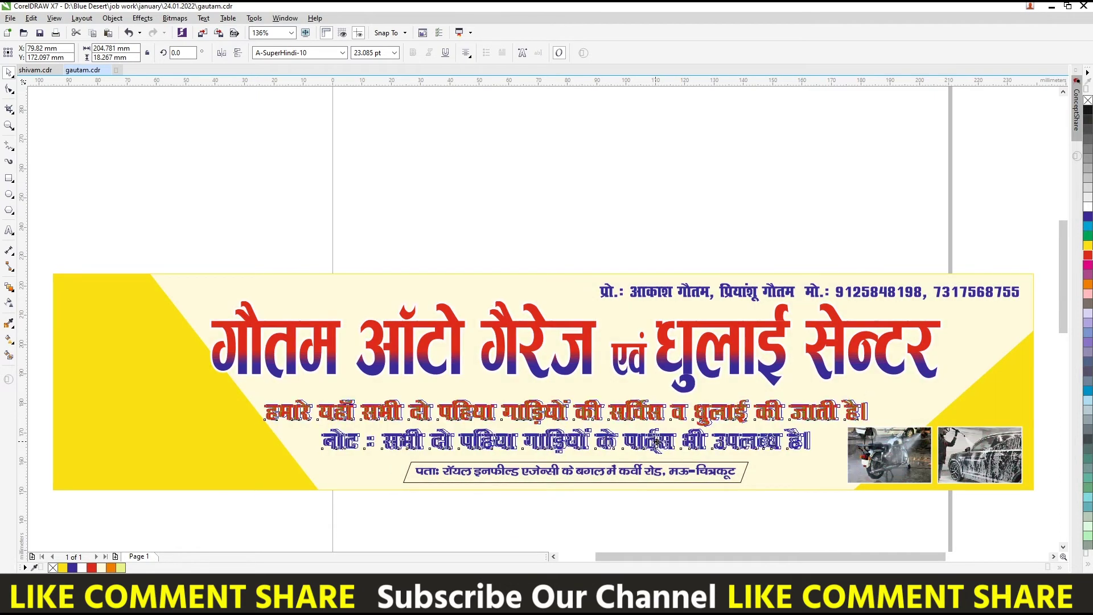
left_click(569, 440)
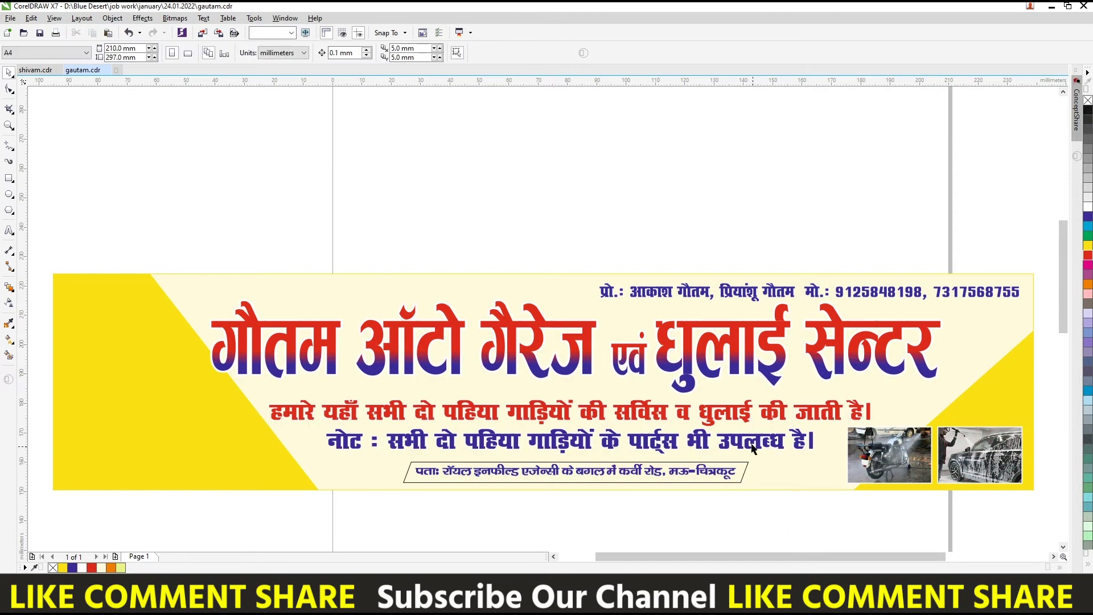
left_click(1088, 239)
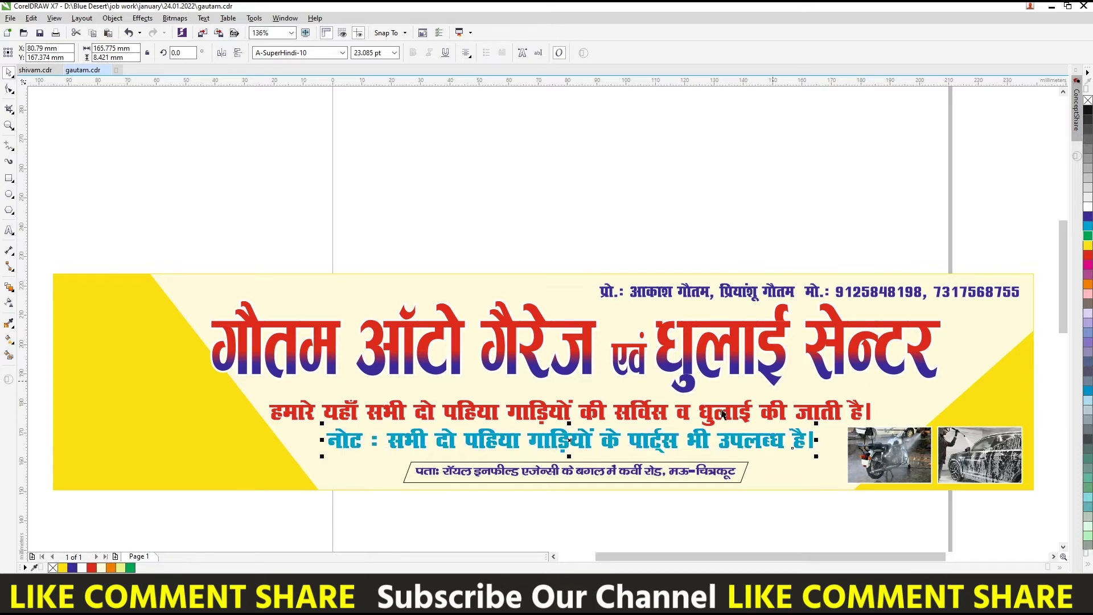
left_click(1088, 234)
key("shift+F11")
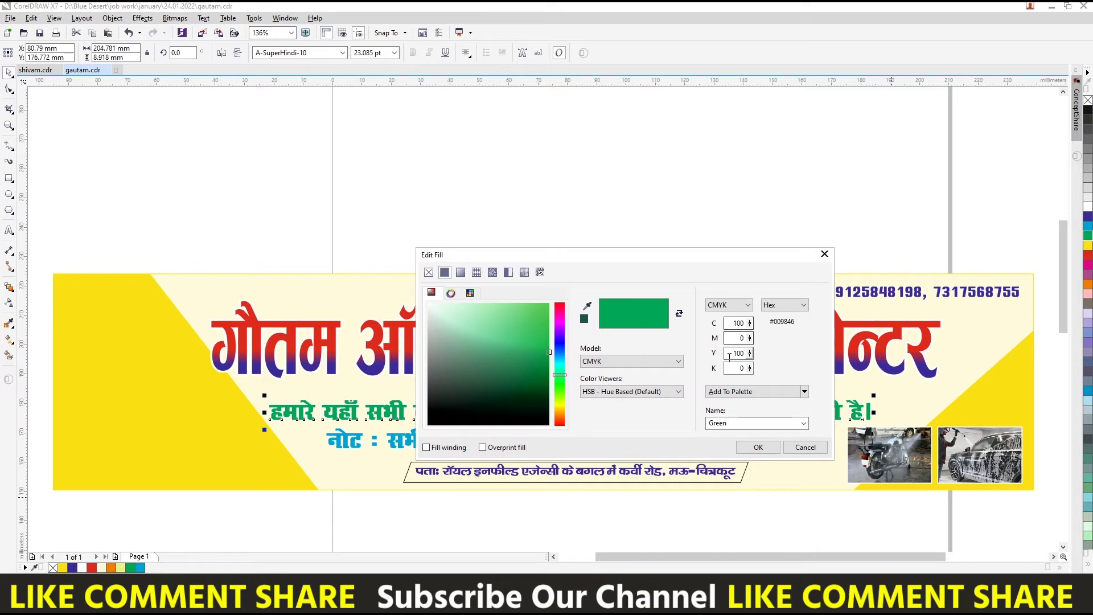
key("Return")
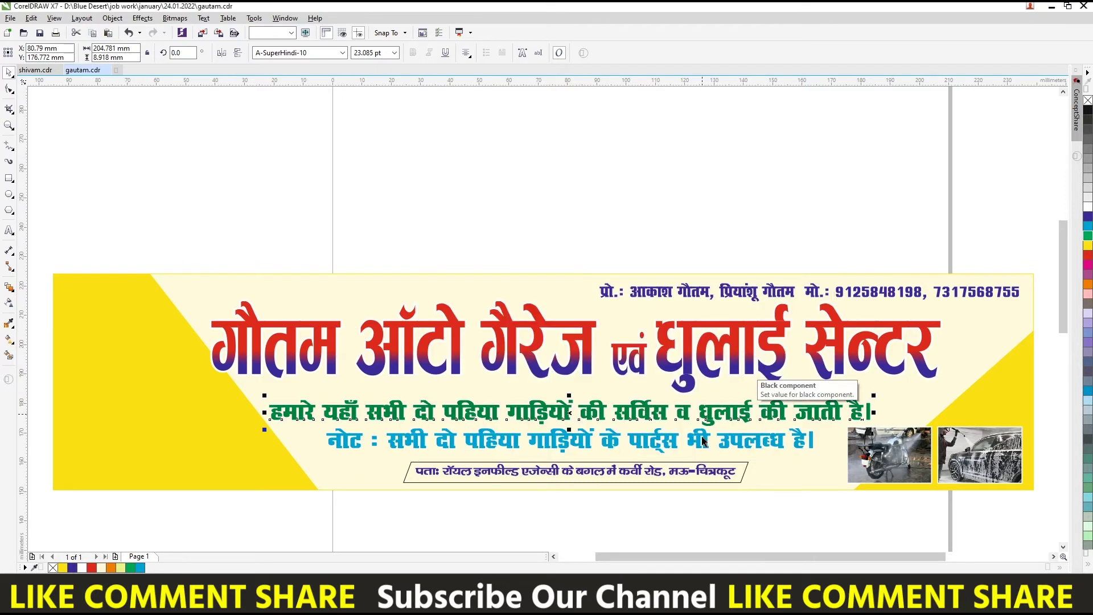
Nudge the नोट line slightly left and recolour it purple
left_click(698, 440)
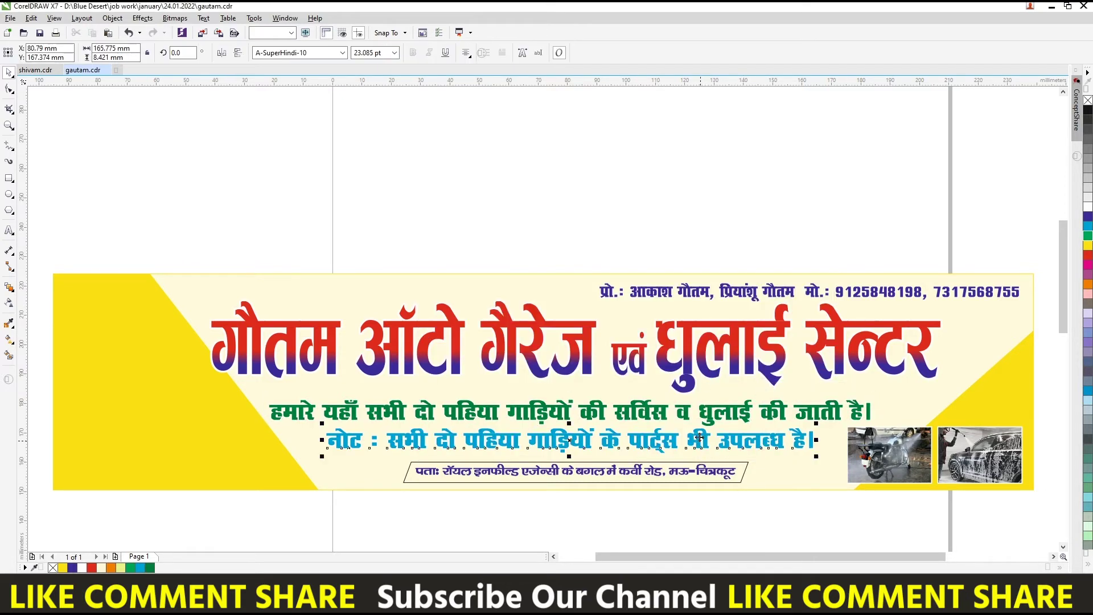
left_click_drag(697, 440, 690, 439)
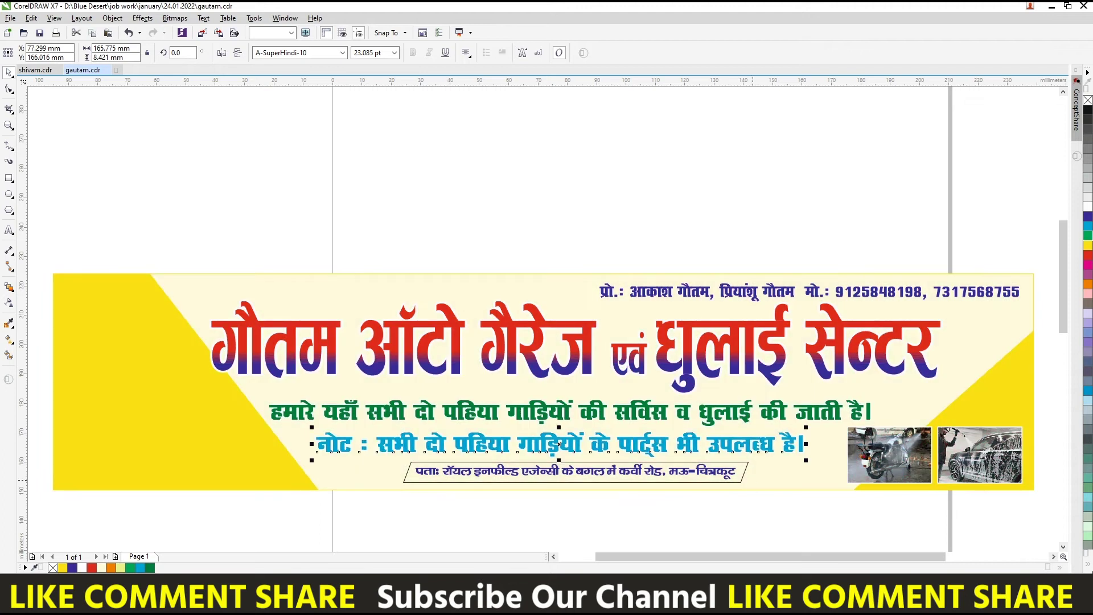
left_click(1088, 565)
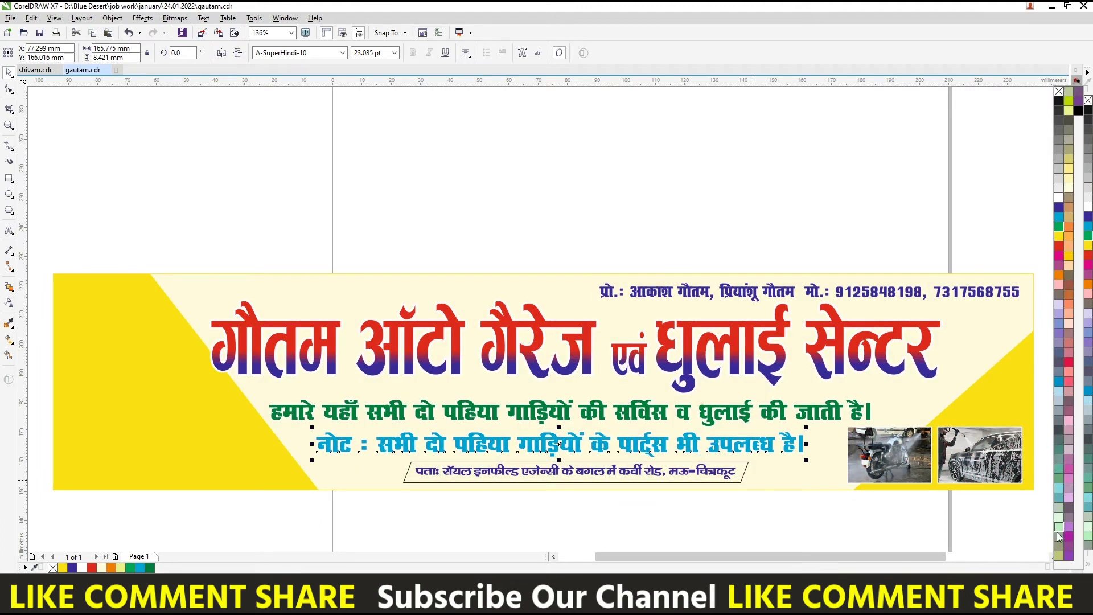
left_click(1069, 535)
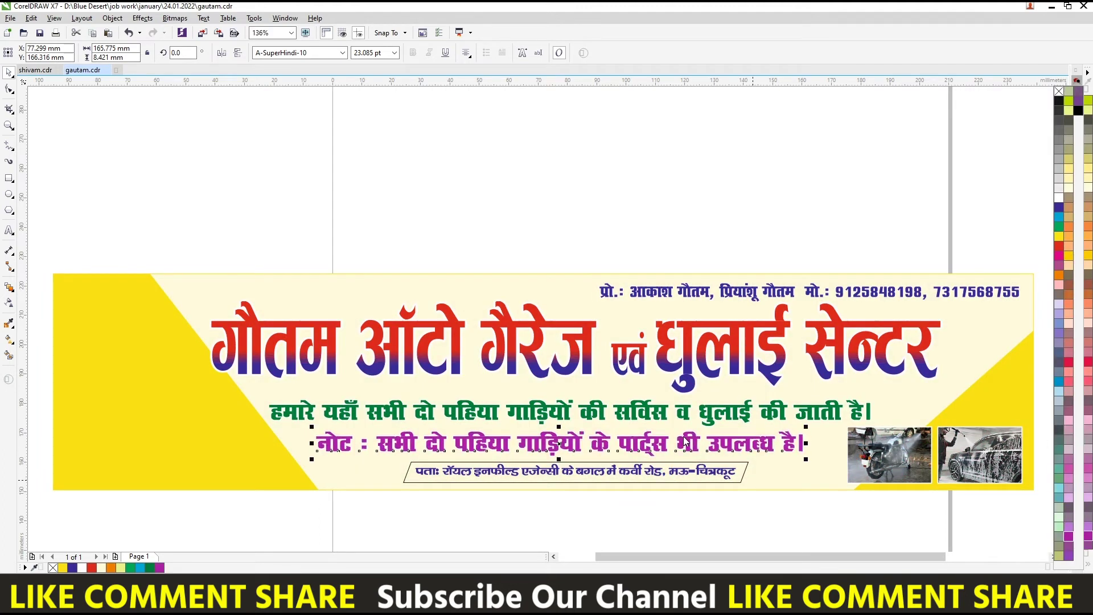
Give the नोट line and the green line a 2.5 pt outline
left_click(713, 424, "shift")
key("c")
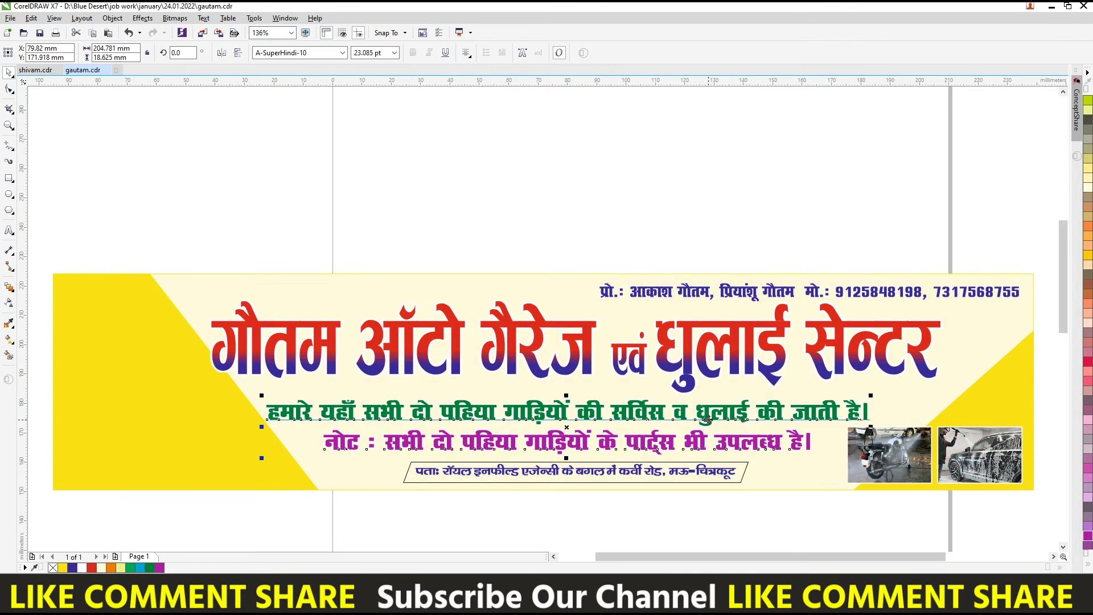
key("F12")
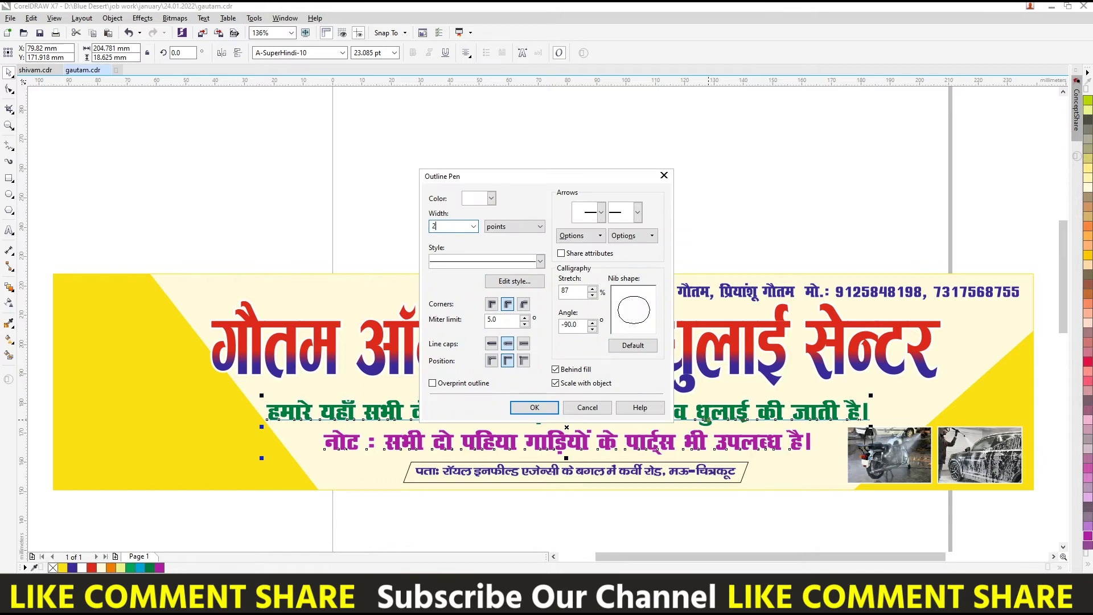
key("Return")
key("F12")
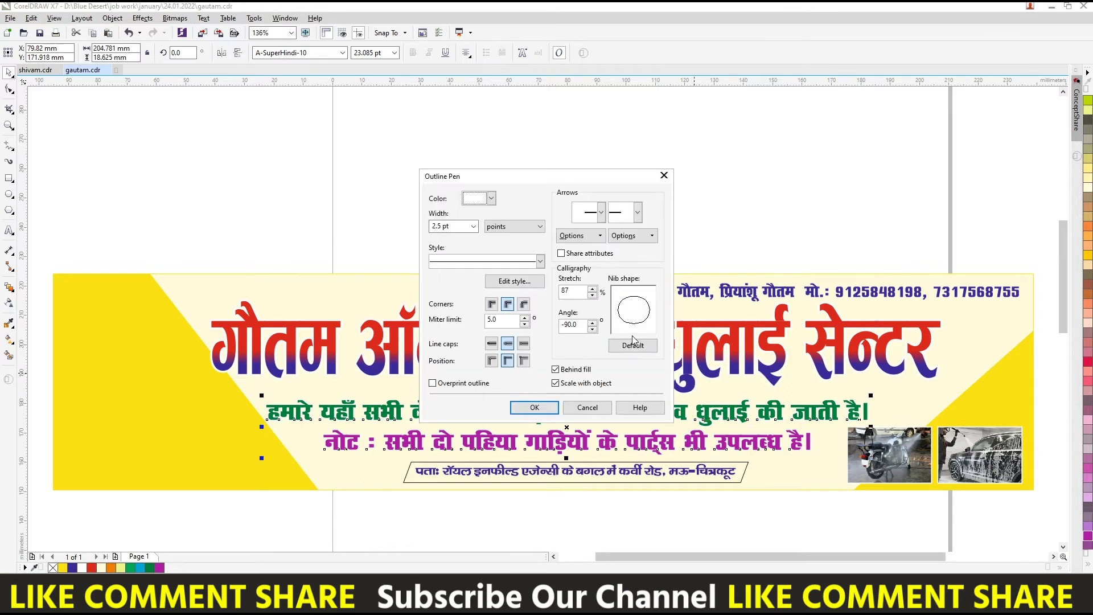
key("Return")
left_click_drag(803, 538, 385, 449)
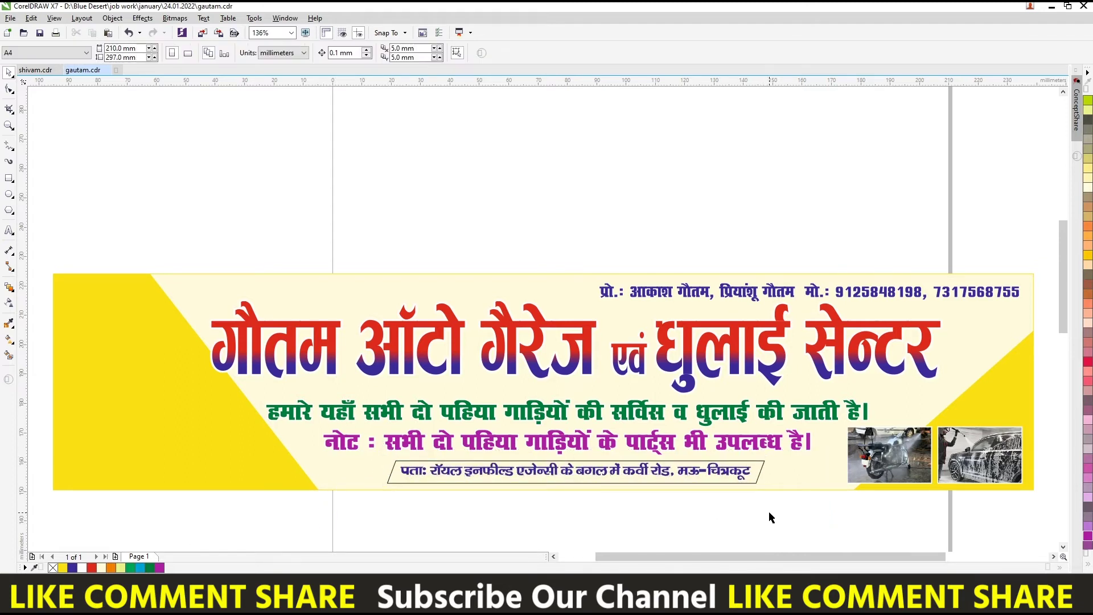
Fill the address parallelogram dark maroon in Edit Fill, magenta 100 and black 50
left_click(1087, 535)
key("shift+F11")
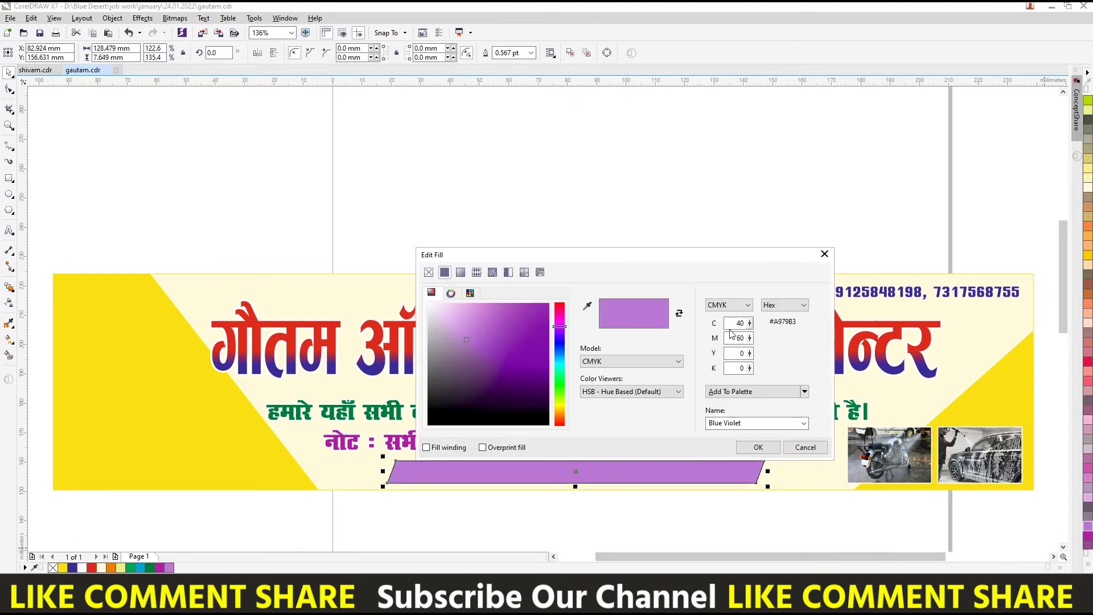
type("0")
key("Tab")
type("100")
key("Tab")
type("10")
key("Tab")
type("50")
key("Return")
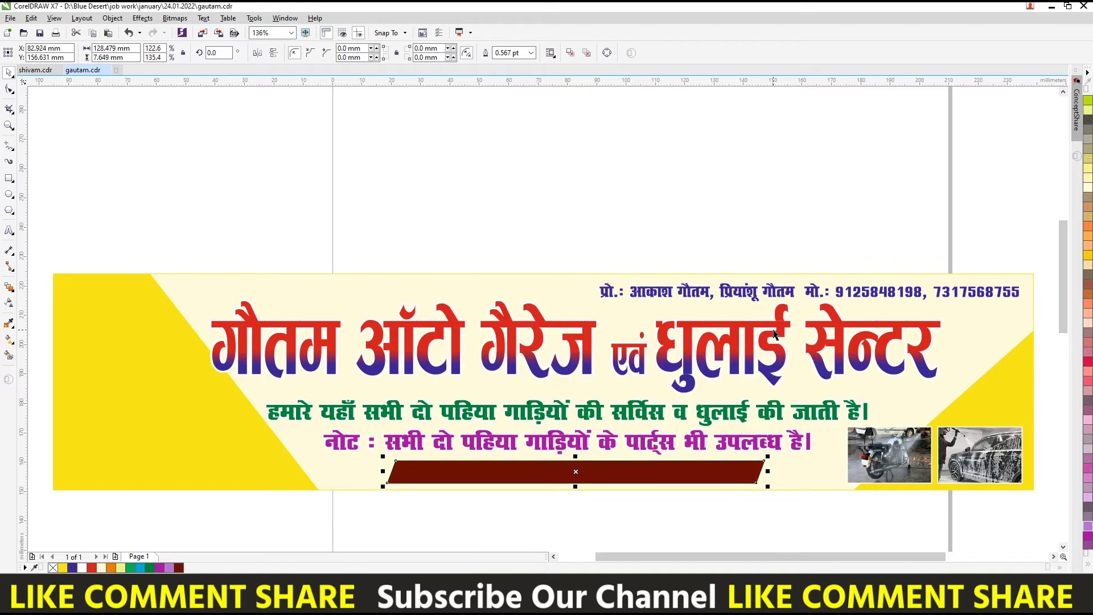
left_click(1088, 565)
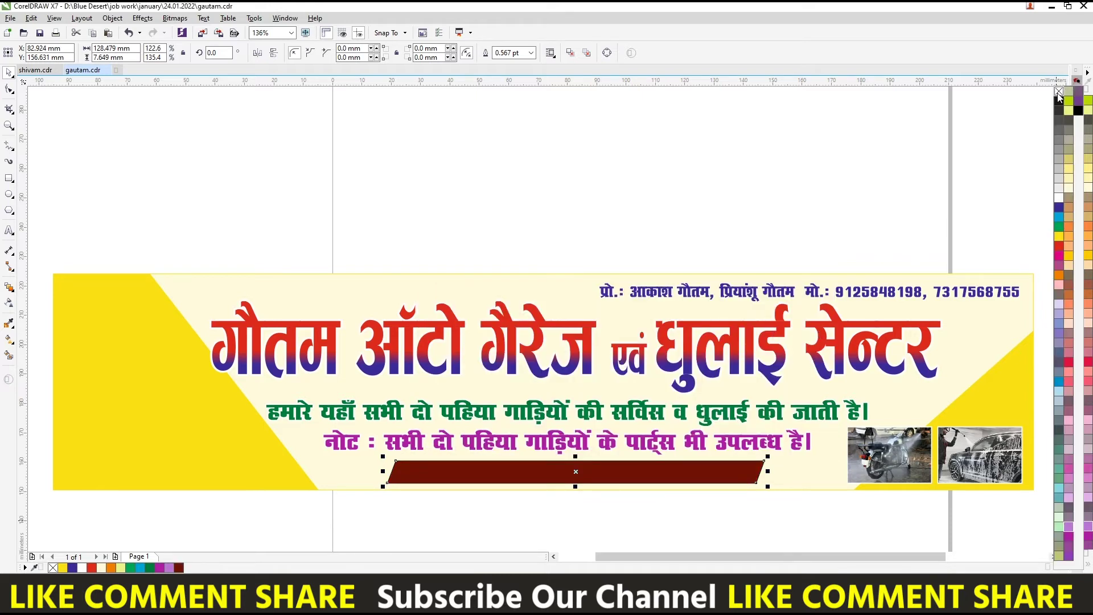
Bring the address text in front of the maroon bar and colour it white
left_click(599, 493)
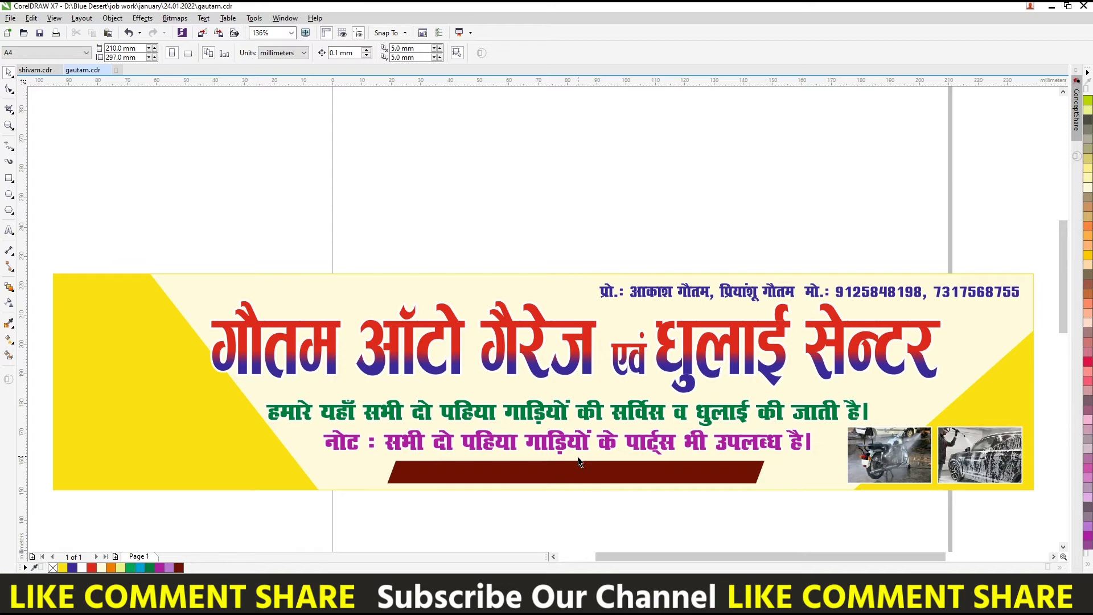
left_click(578, 470, "alt")
key("shift+Page_Up")
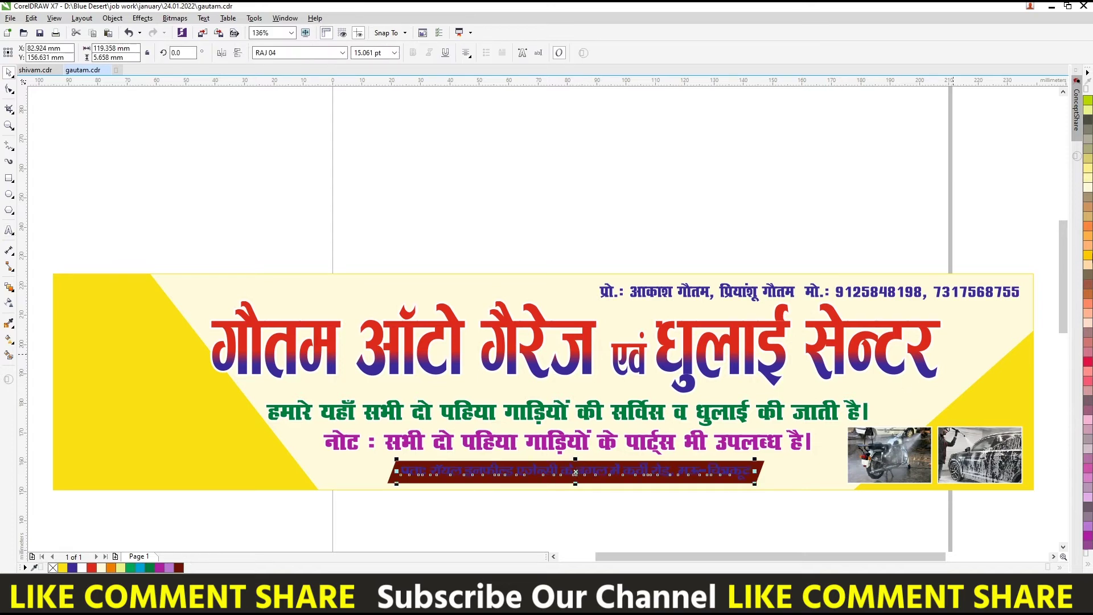
left_click(1088, 565)
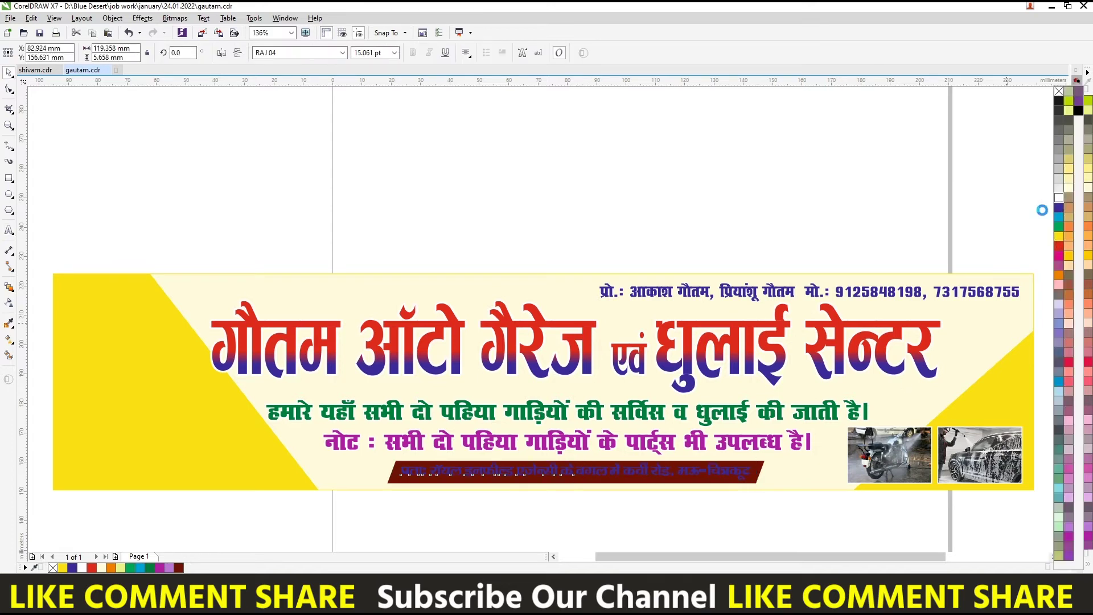
left_click(727, 483)
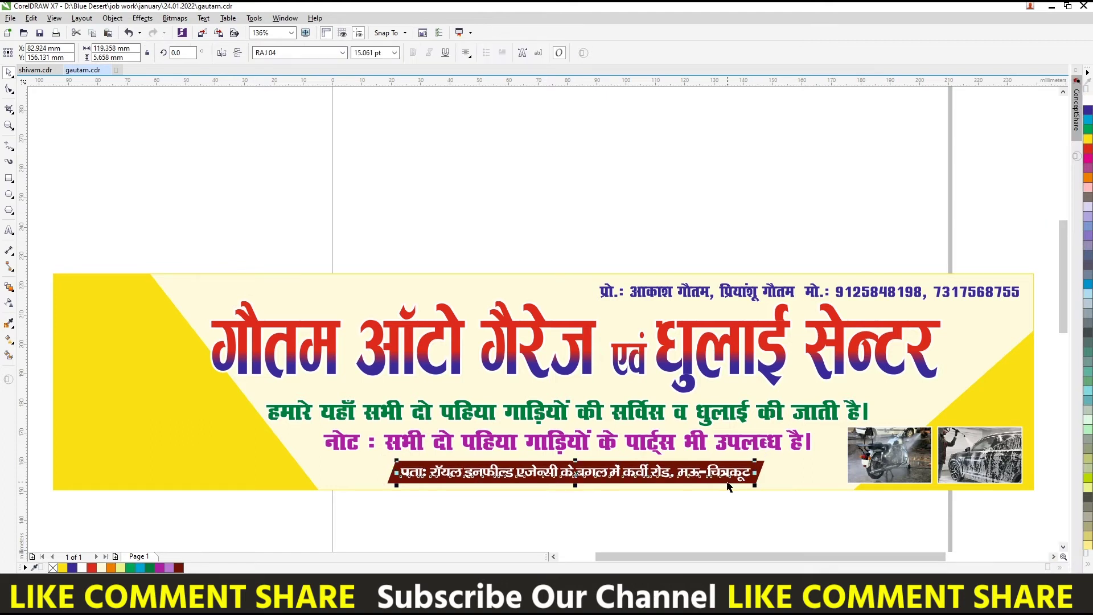
left_click(754, 478)
scroll(758, 477, "up", 3)
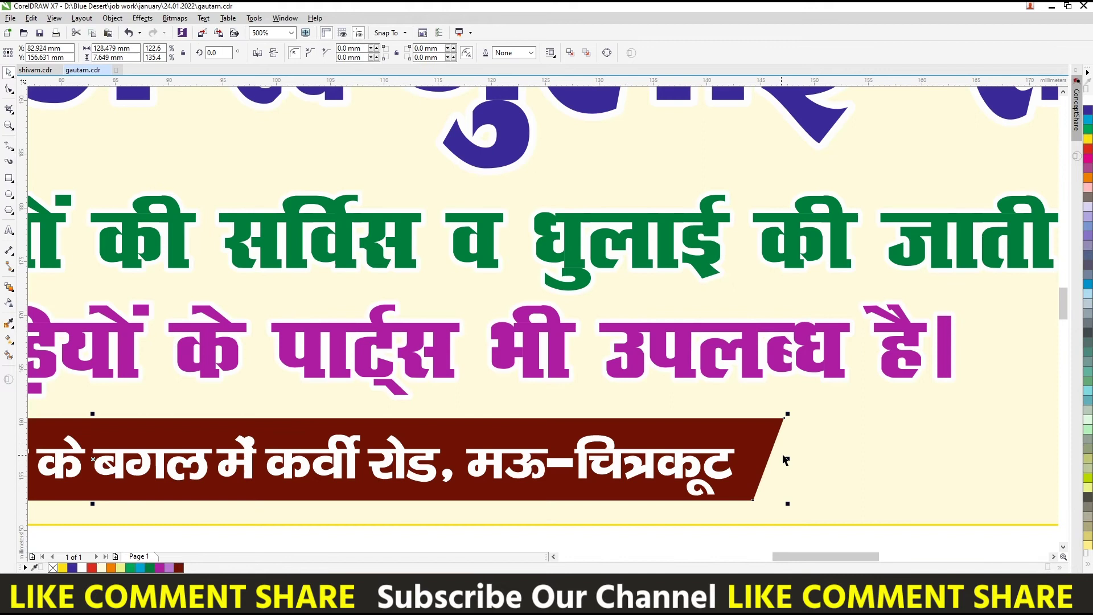
Add a slightly wider red copy of the maroon bar behind it as an accent
left_click_drag(787, 459, 780, 459)
key("shift+Page_Up")
left_click(1086, 149)
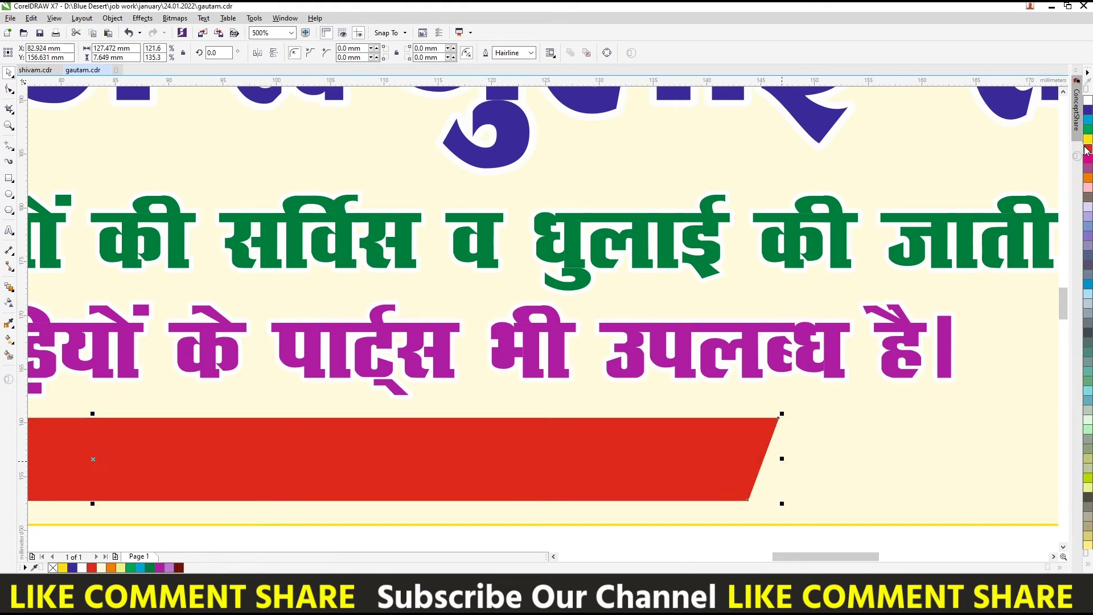
key("ctrl+Page_Down")
key("ctrl+Page_Down")
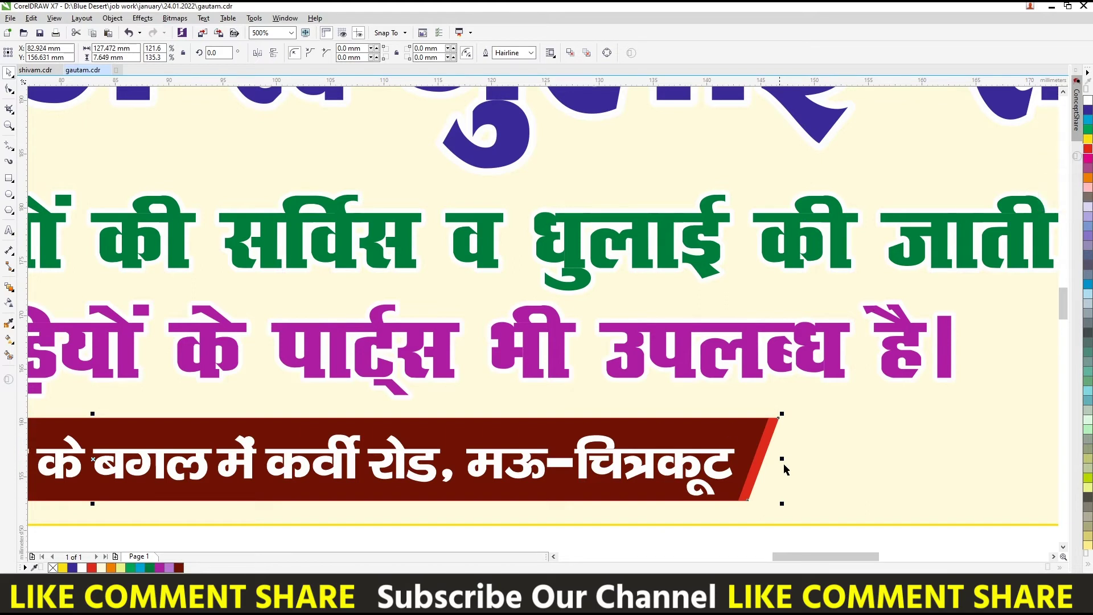
left_click(808, 463)
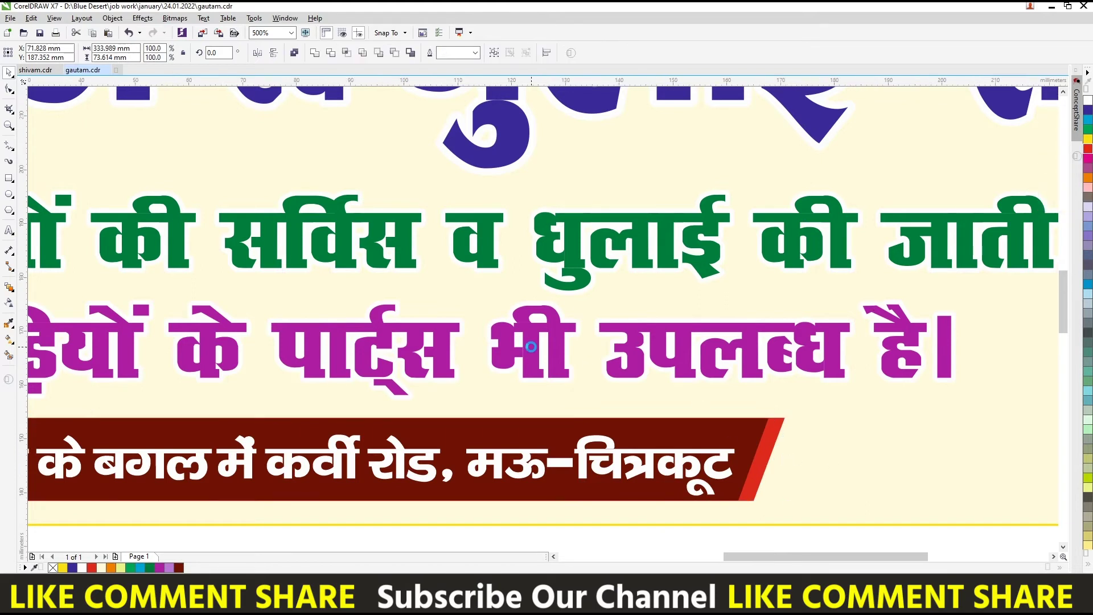
scroll(529, 349, "down", 4)
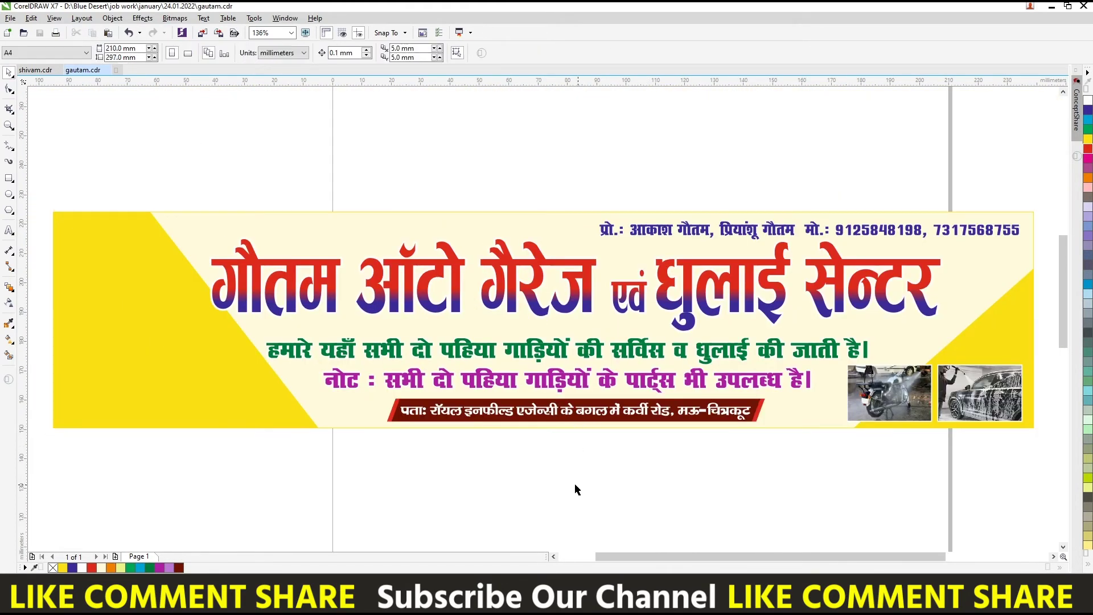
Give the main title a thick light-blue outline
left_click(565, 374)
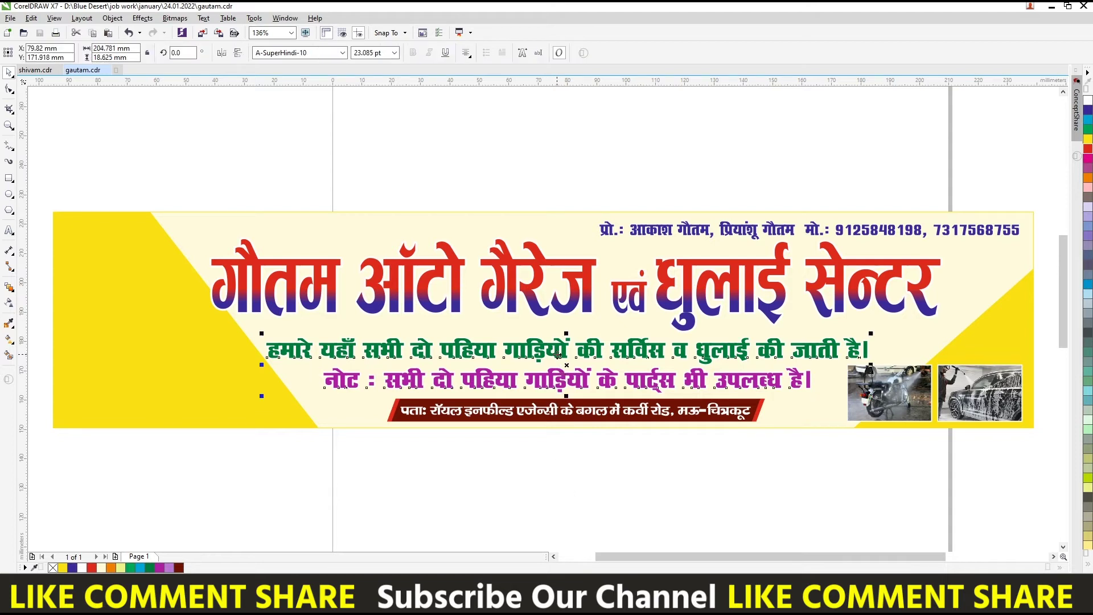
left_click(589, 471)
left_click(577, 296)
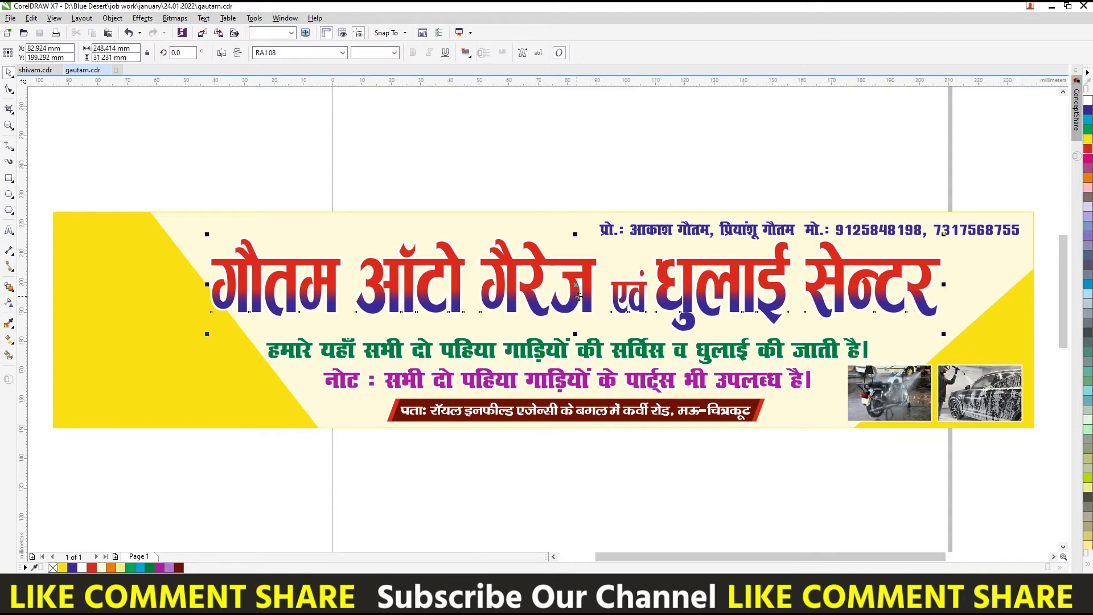
right_click(1087, 178)
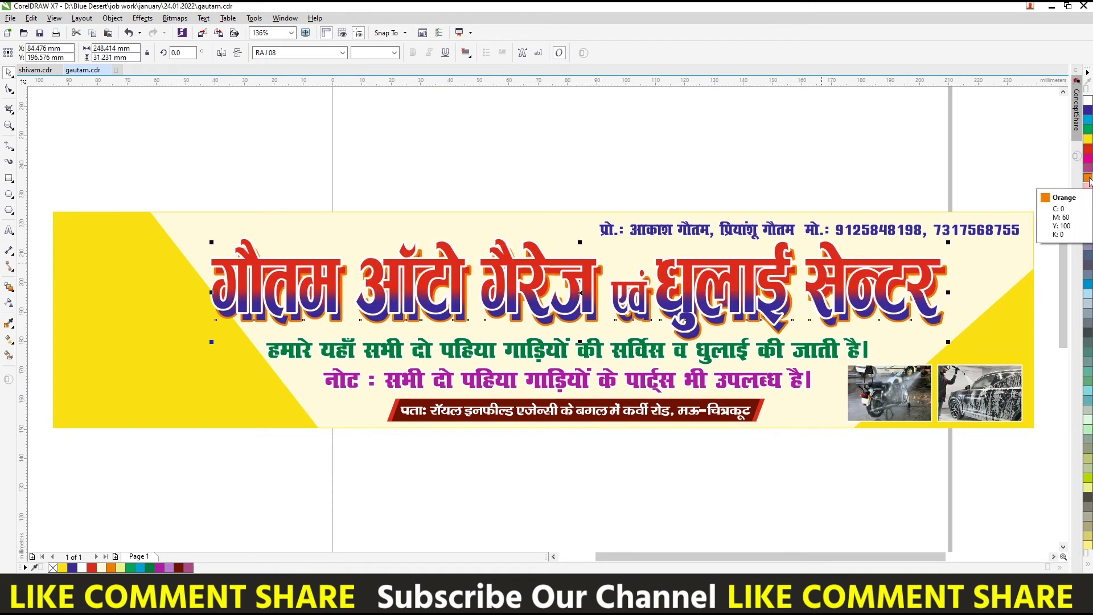
right_click(1088, 295)
Blend the title's shadow from blue to light blue and group the blend with the title
left_click(206, 277)
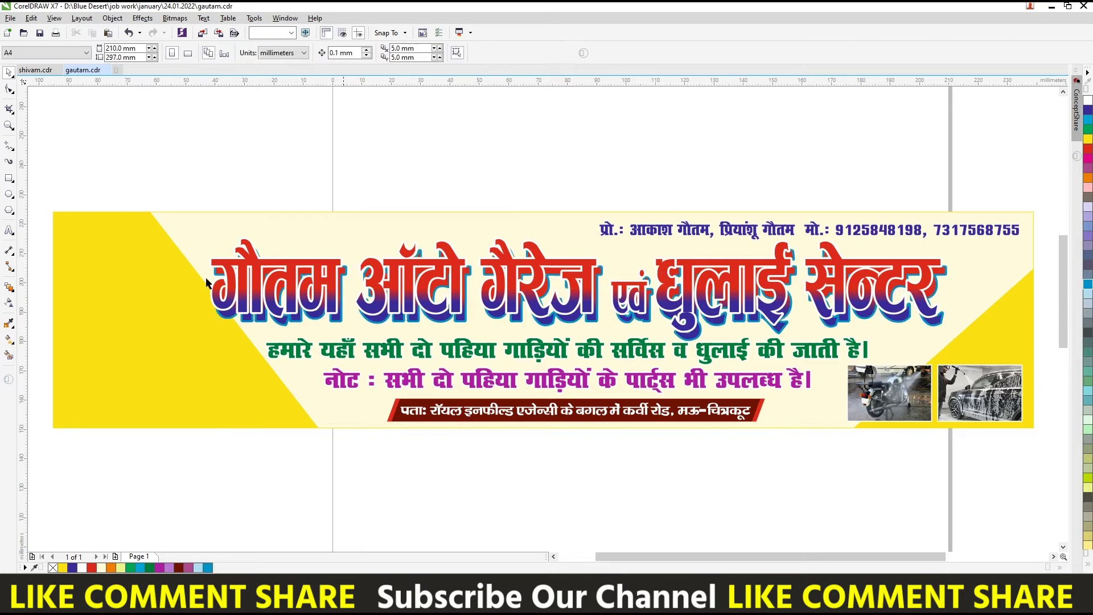
left_click(8, 287)
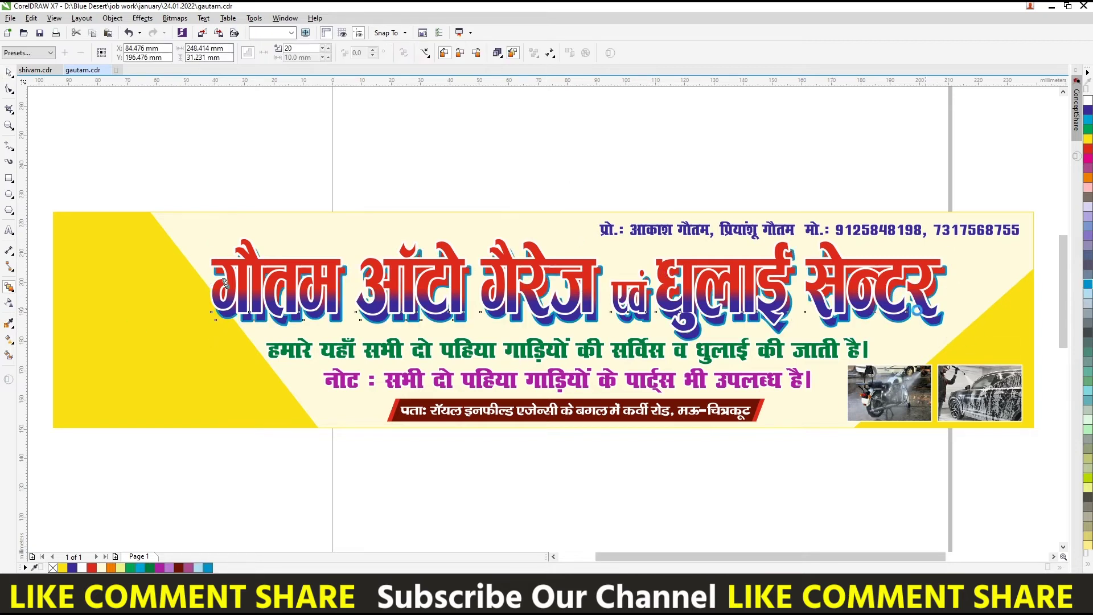
left_click_drag(938, 327, 916, 313)
left_click(758, 176)
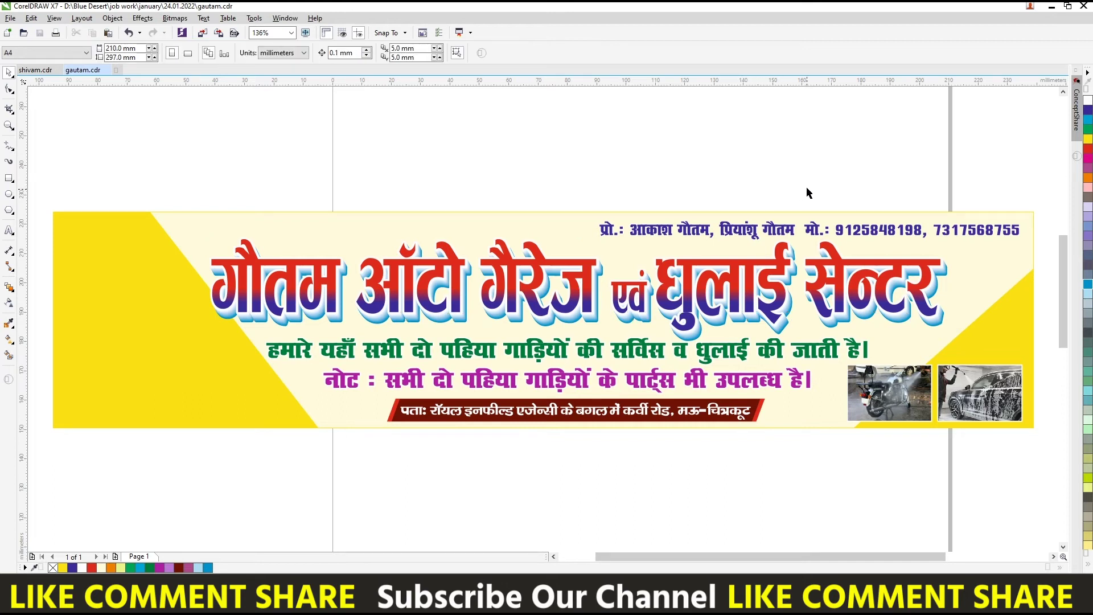
left_click_drag(190, 267, 973, 343)
key("ctrl+g")
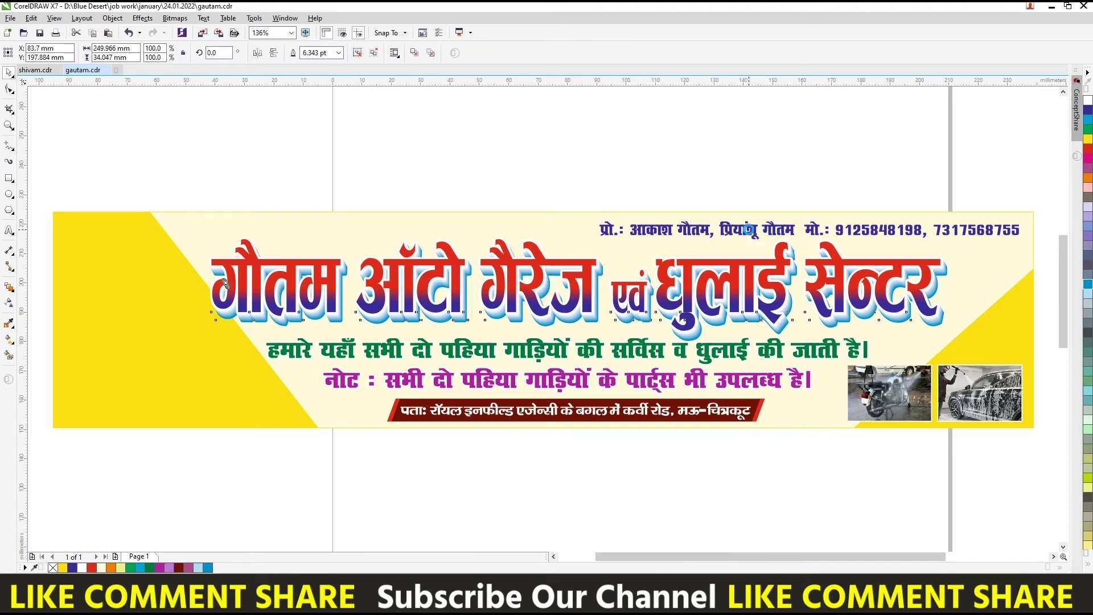
Colour the proprietor names in the top contact line red
left_click(743, 192)
key("F8")
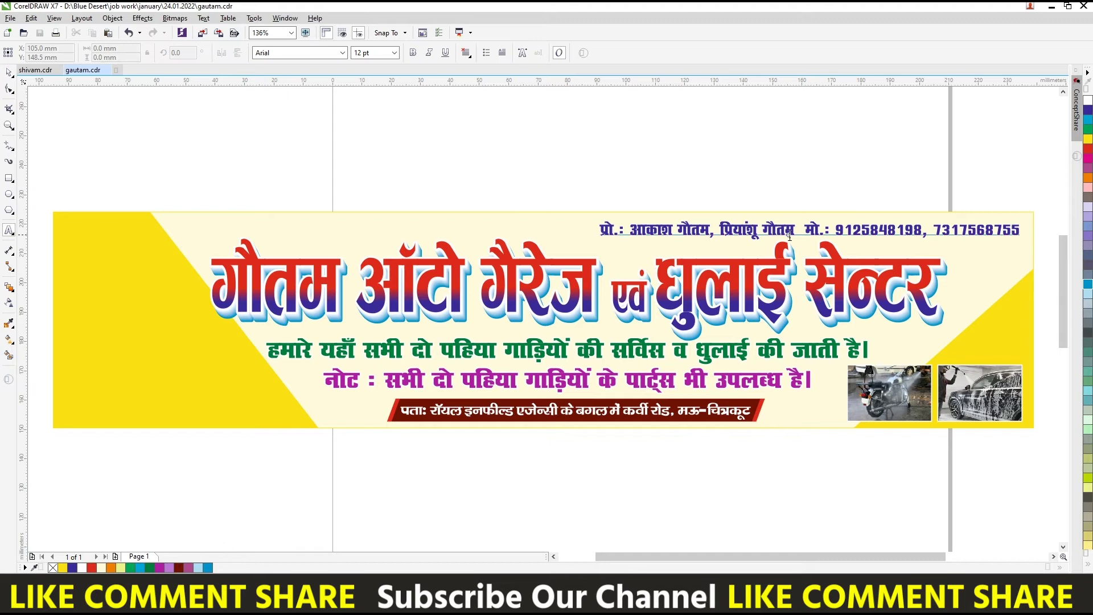
left_click_drag(793, 228, 600, 229)
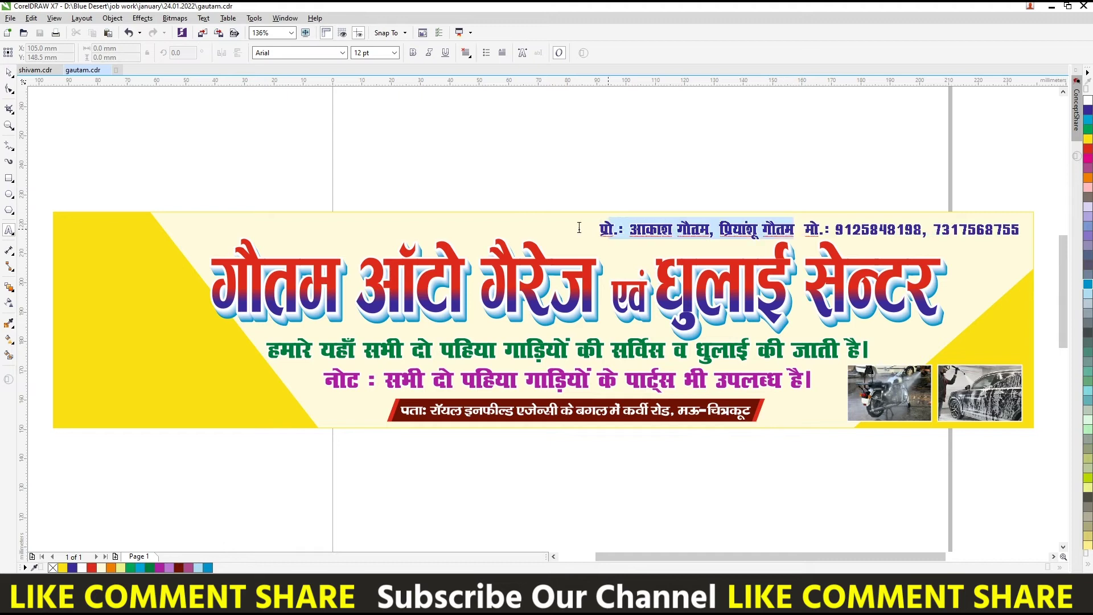
left_click(1089, 151)
Scale the top contact line up slightly by its corner handle
key("ctrl+space")
key("F12")
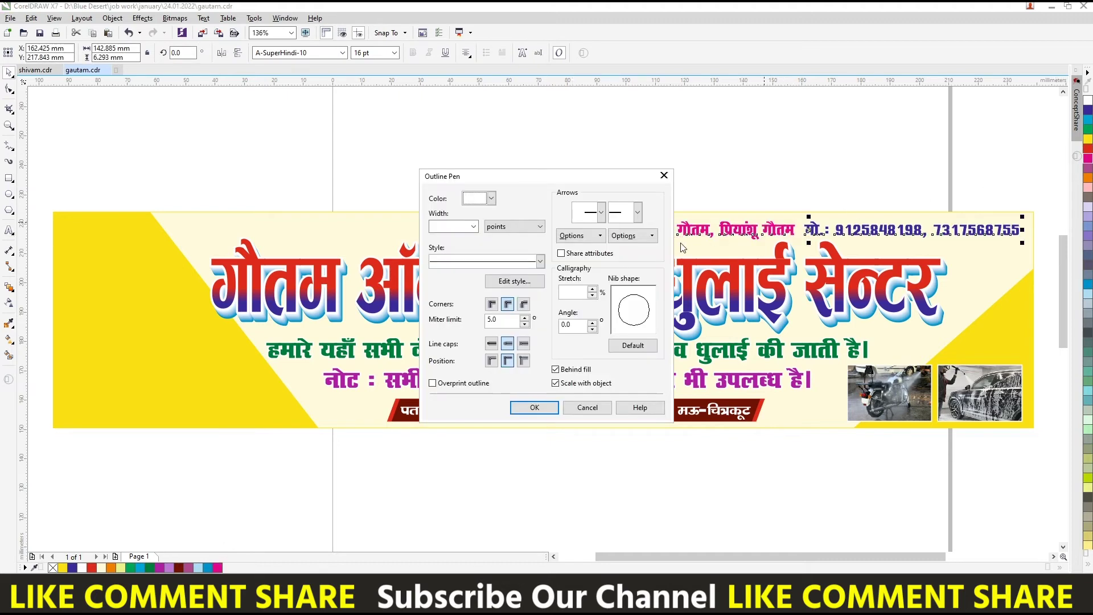
key("Return")
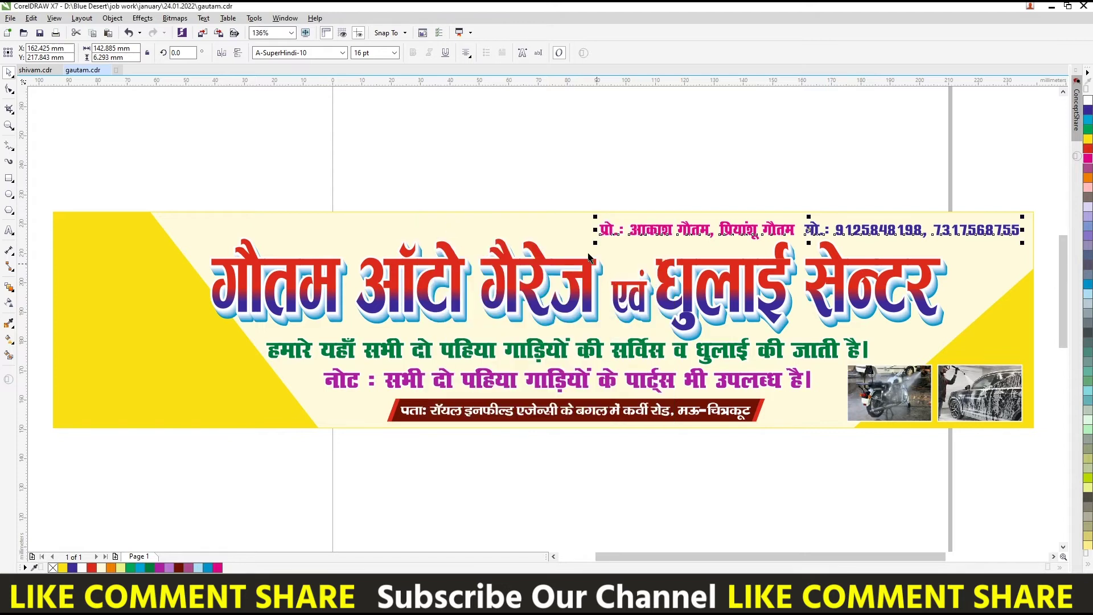
left_click_drag(594, 244, 566, 252)
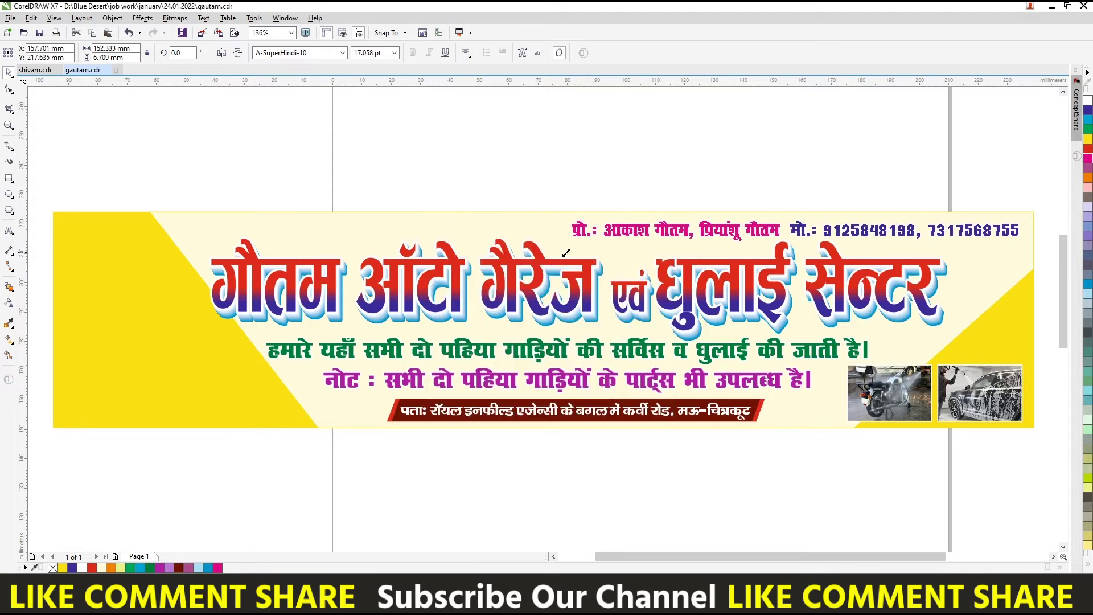
left_click(732, 169)
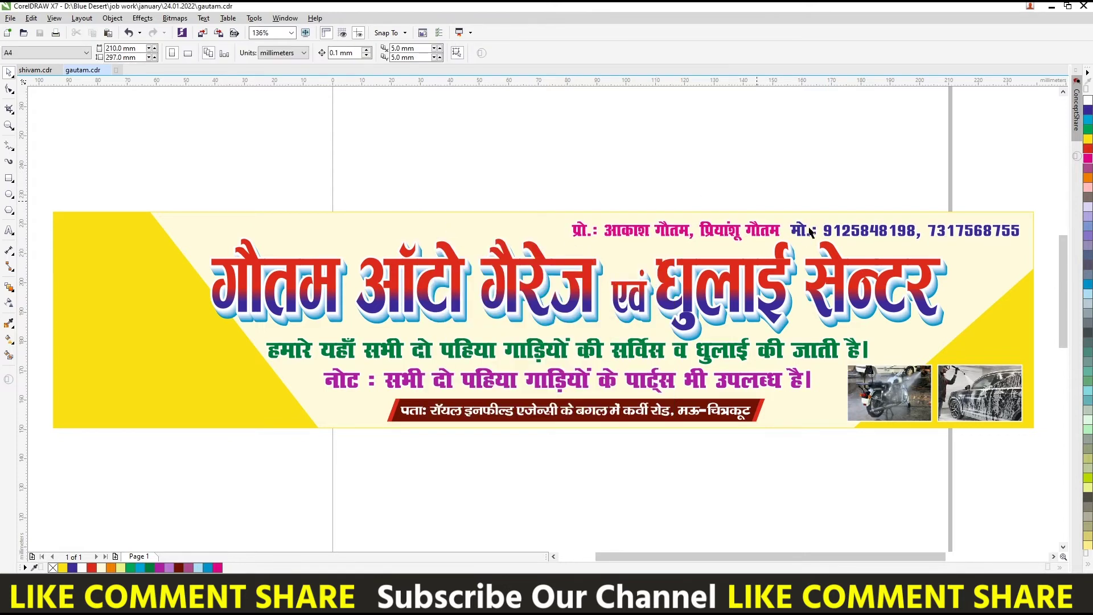
key("ctrl+a")
left_click(773, 172)
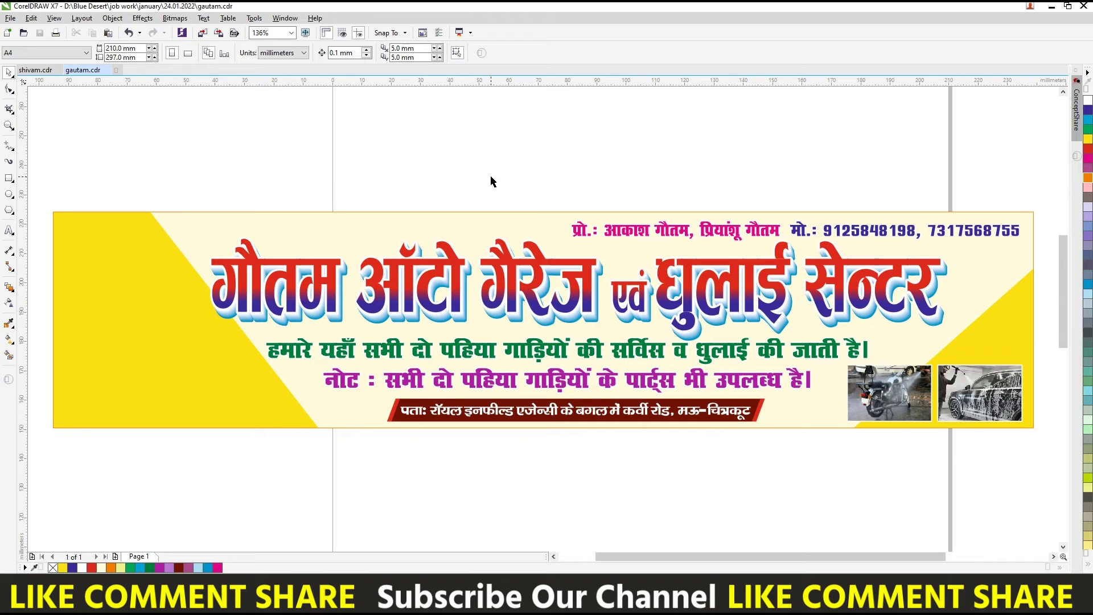
Type 'g' above the banner and set it in the Faux Snow BRK font
key("F8")
left_click(516, 152)
type("gdf")
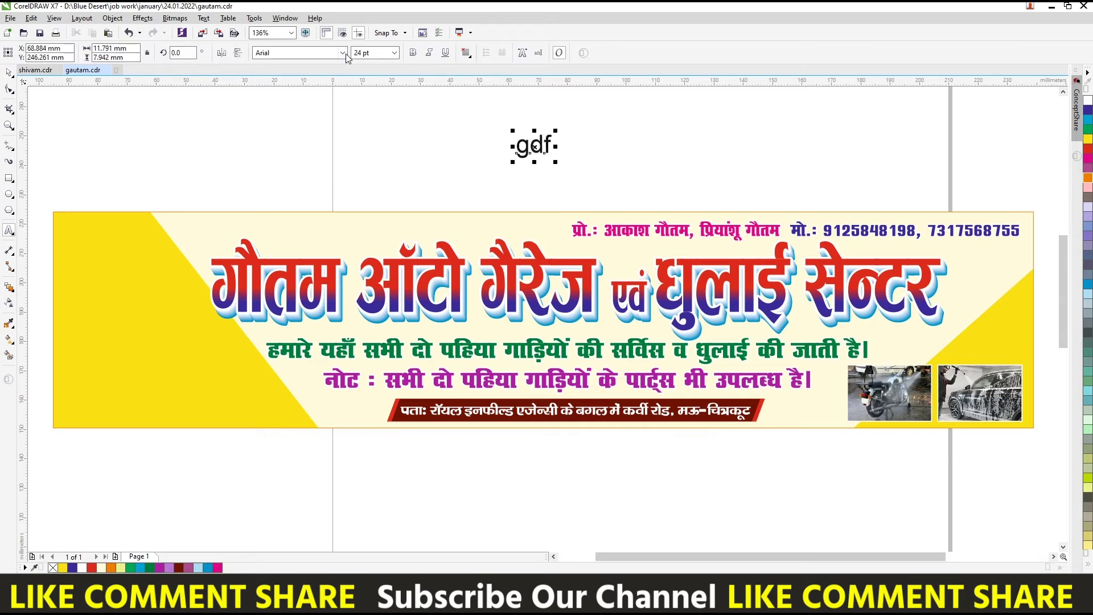
left_click(344, 53)
type("b")
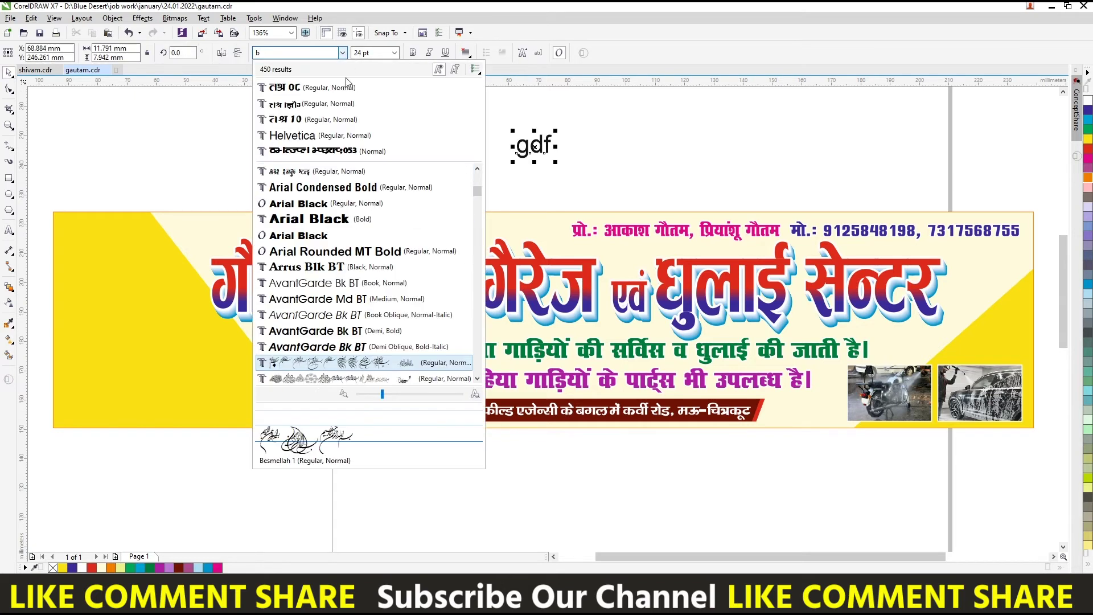
scroll(342, 256, "down", 5)
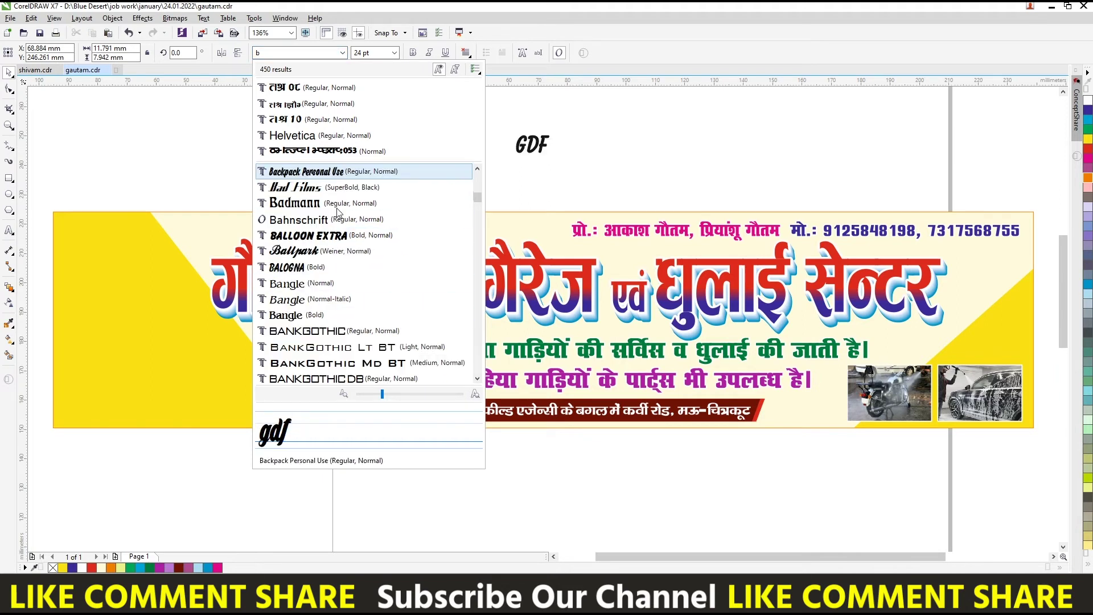
scroll(337, 256, "down", 1)
scroll(337, 257, "down", 4)
scroll(336, 323, "down", 4)
scroll(335, 324, "down", 2)
scroll(337, 336, "down", 3)
scroll(339, 348, "down", 3)
scroll(337, 347, "down", 8)
scroll(337, 347, "down", 8)
scroll(337, 348, "down", 8)
scroll(337, 349, "down", 6)
scroll(337, 348, "down", 5)
scroll(337, 349, "down", 5)
scroll(337, 349, "down", 5)
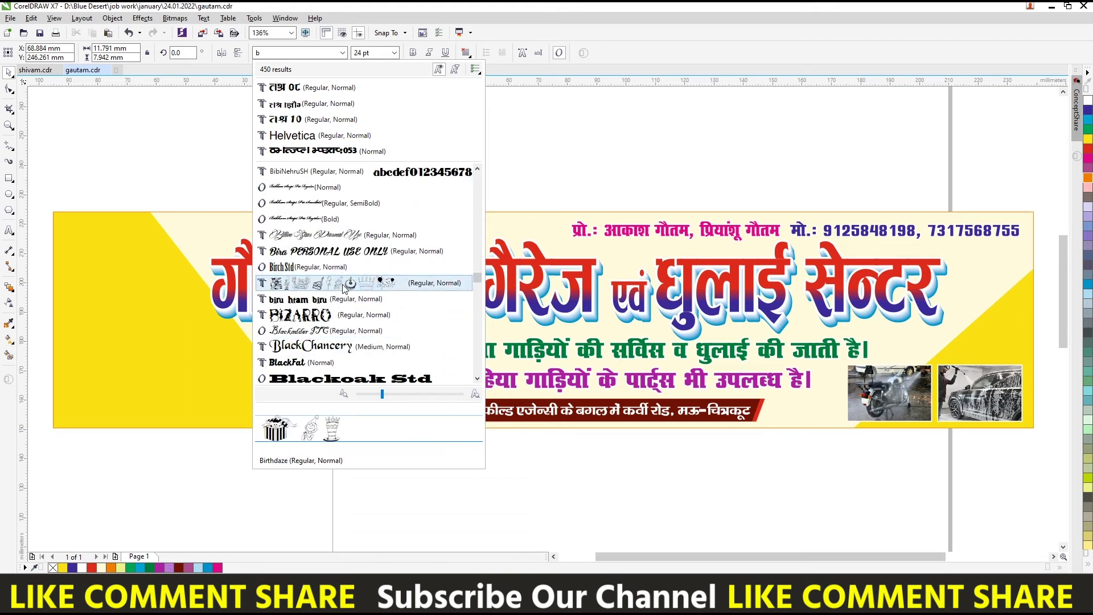
scroll(344, 288, "down", 4)
scroll(345, 302, "down", 2)
scroll(344, 316, "down", 2)
scroll(344, 316, "down", 4)
scroll(345, 317, "down", 3)
scroll(363, 336, "down", 1)
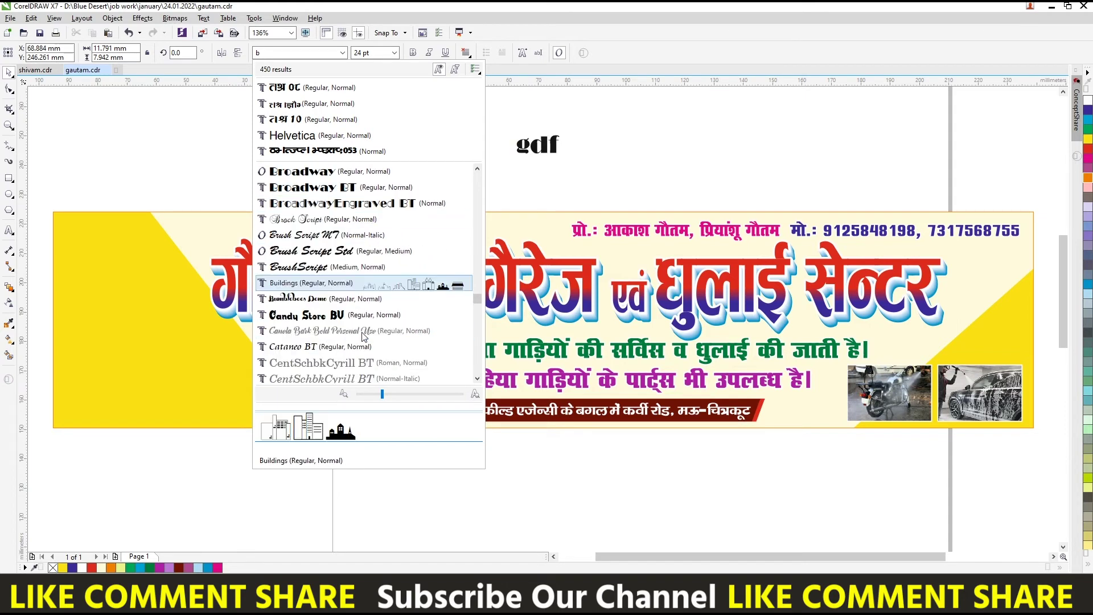
scroll(363, 336, "down", 4)
scroll(362, 339, "down", 5)
scroll(363, 340, "down", 5)
scroll(362, 342, "up", 2)
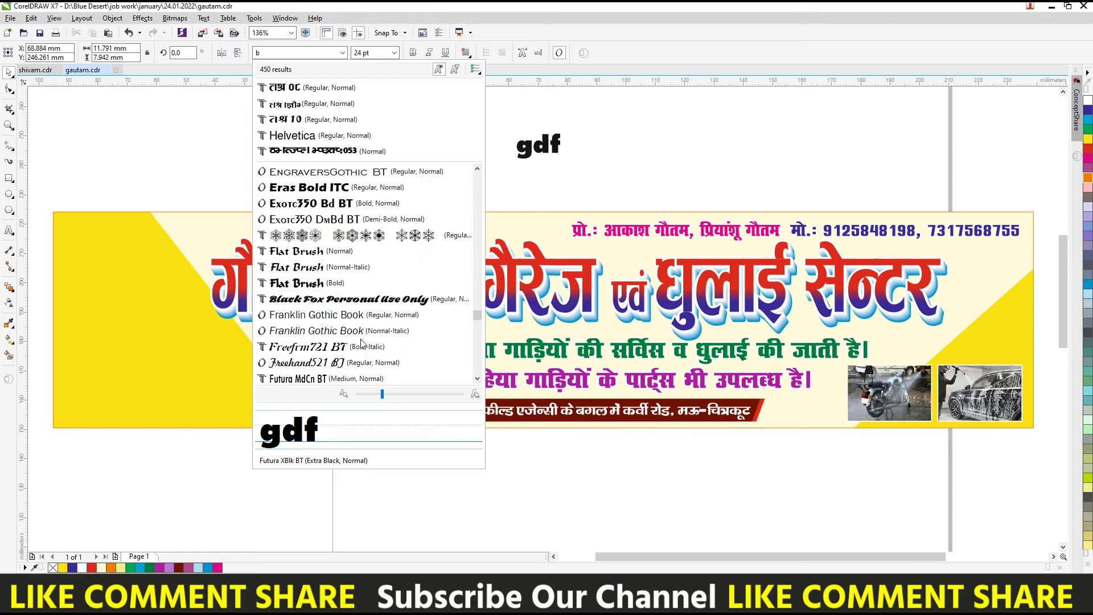
left_click(407, 235)
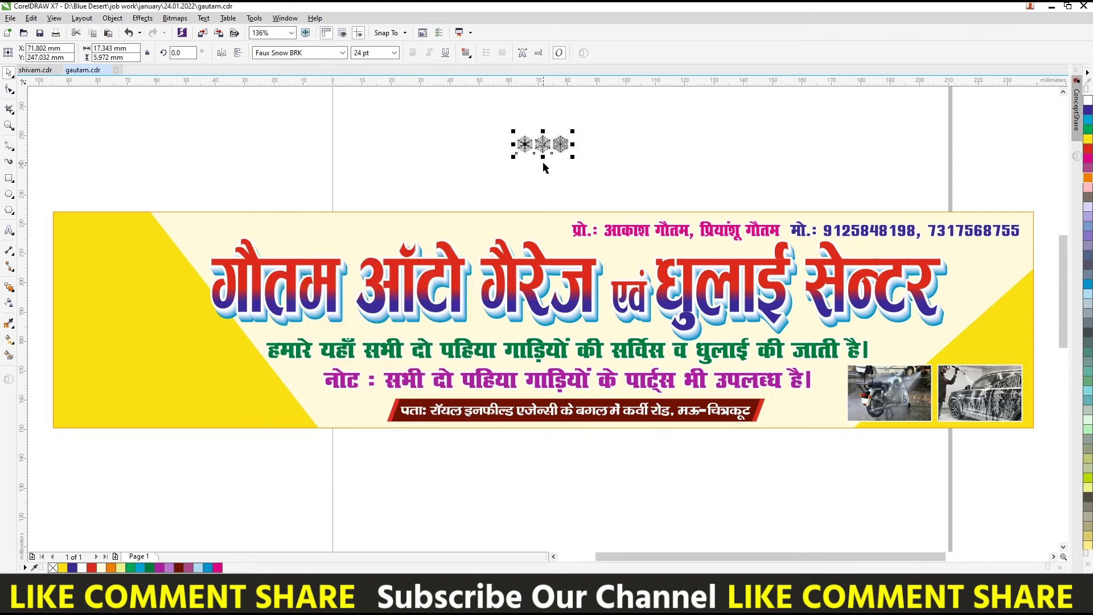
Edit the snowflake text with 'gf' so it shows a single snowflake glyph
key("F8")
type("gf")
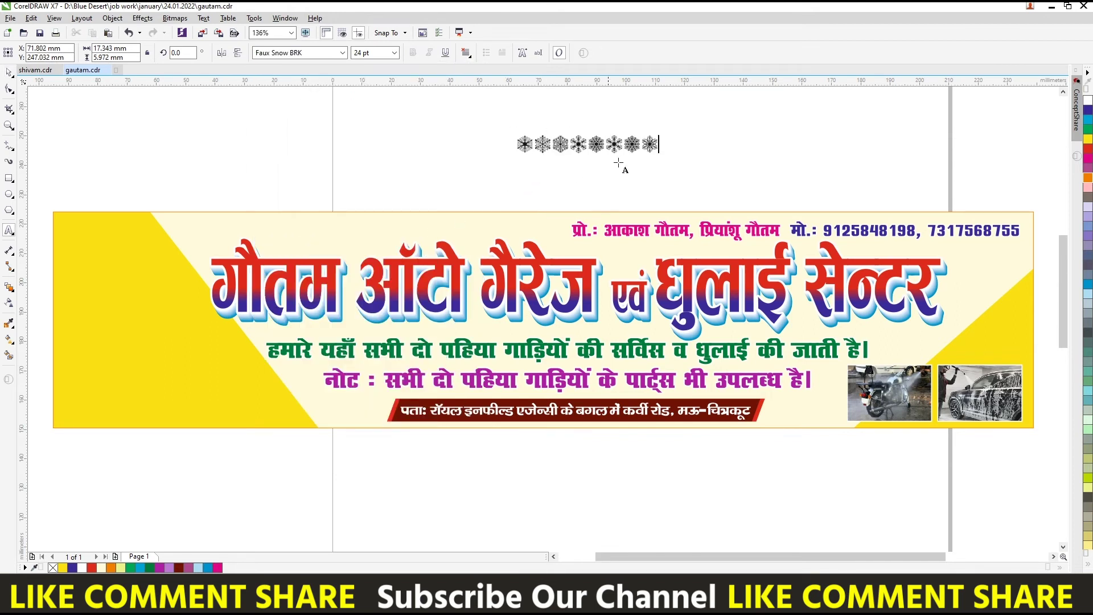
scroll(618, 163, "up", 2)
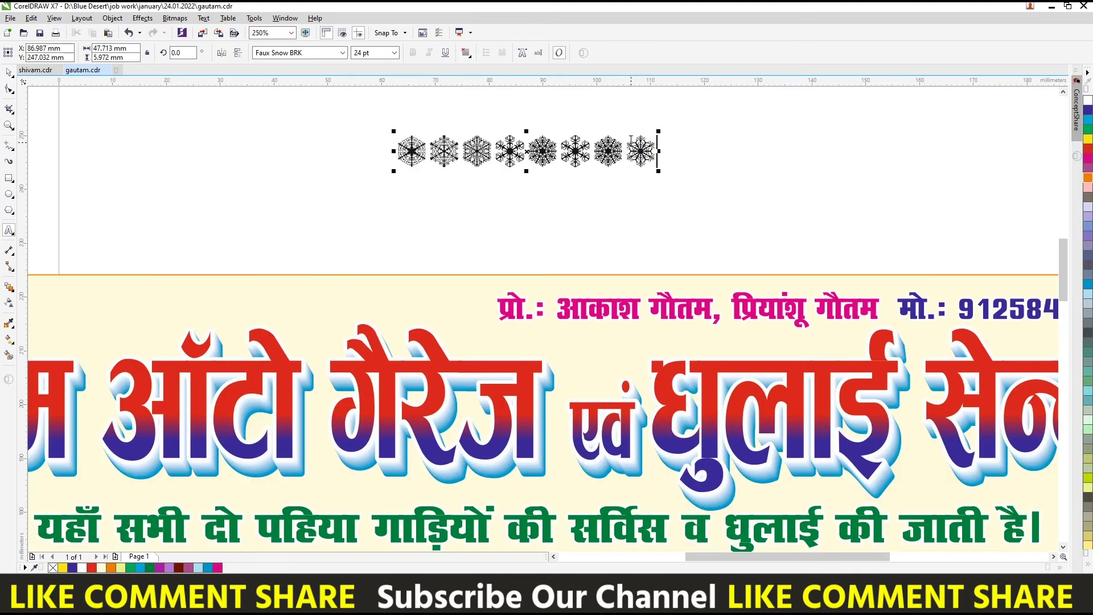
scroll(659, 148, "down", 2)
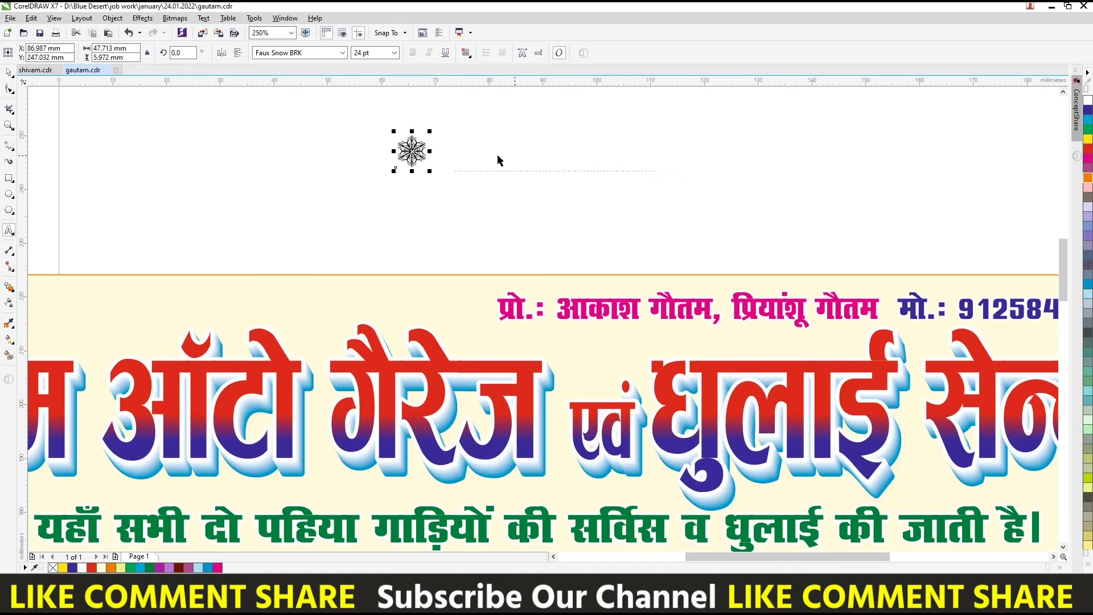
key("ctrl+space")
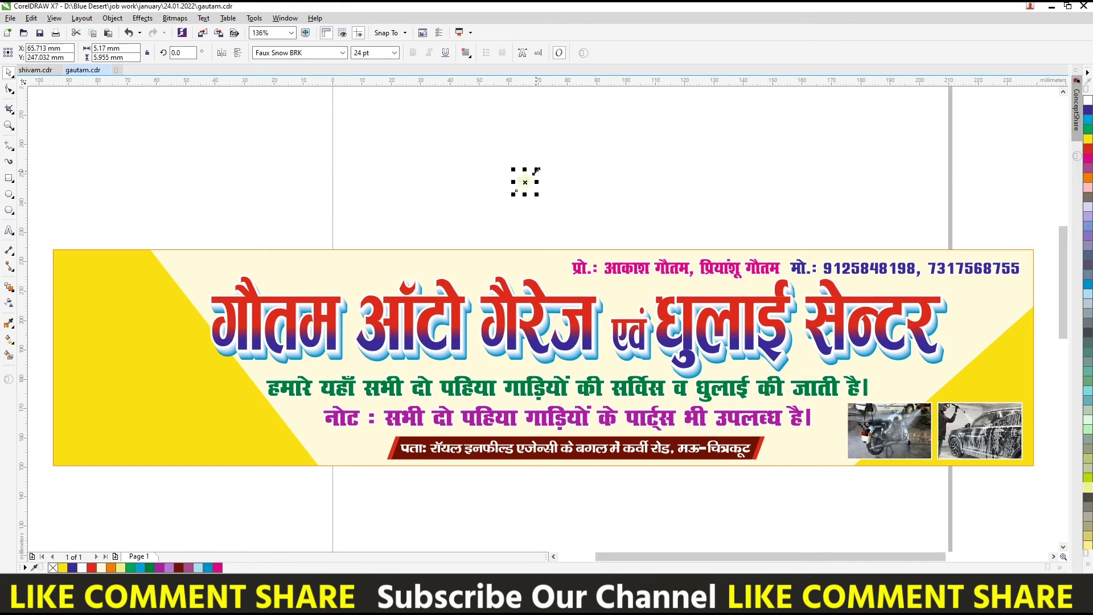
Enlarge the snowflake and place it at the banner's upper-left edge
left_click_drag(536, 170, 568, 133)
left_click_drag(534, 176, 363, 171)
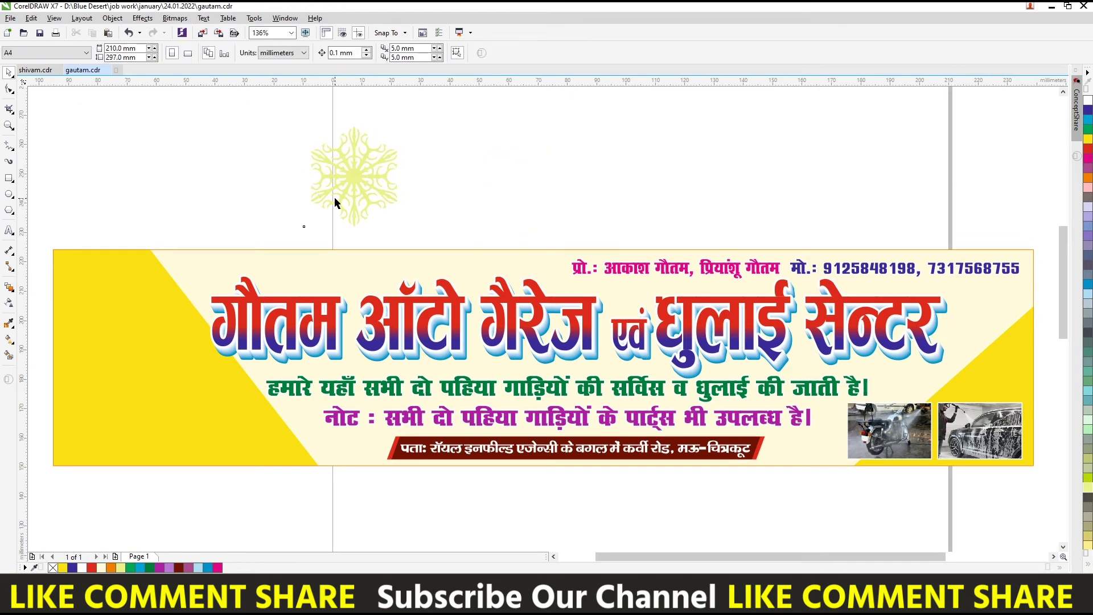
left_click(163, 268)
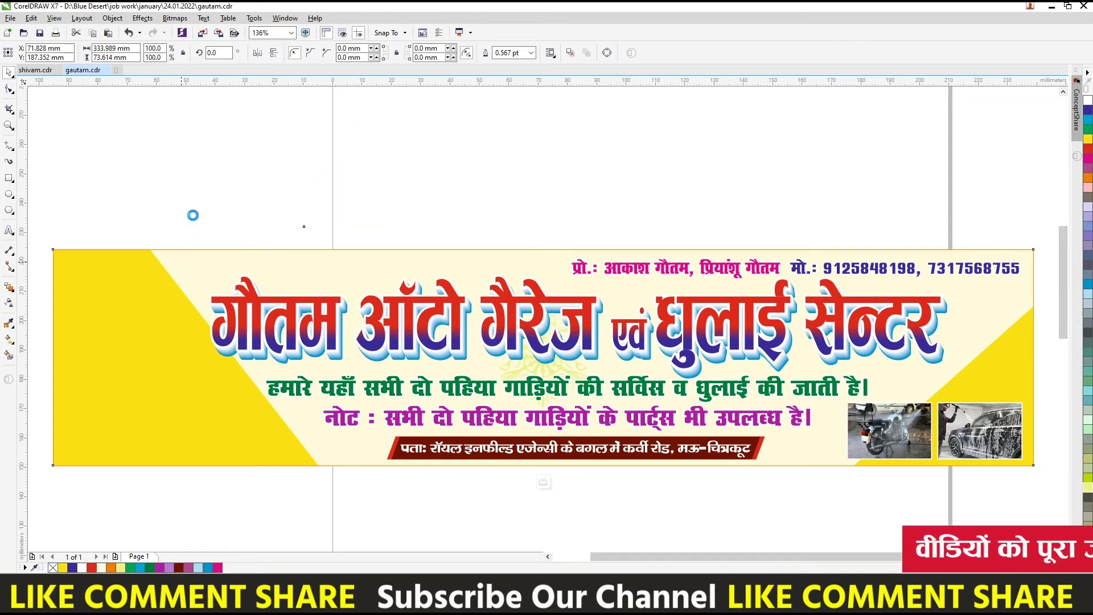
left_click(460, 167)
left_click(552, 352)
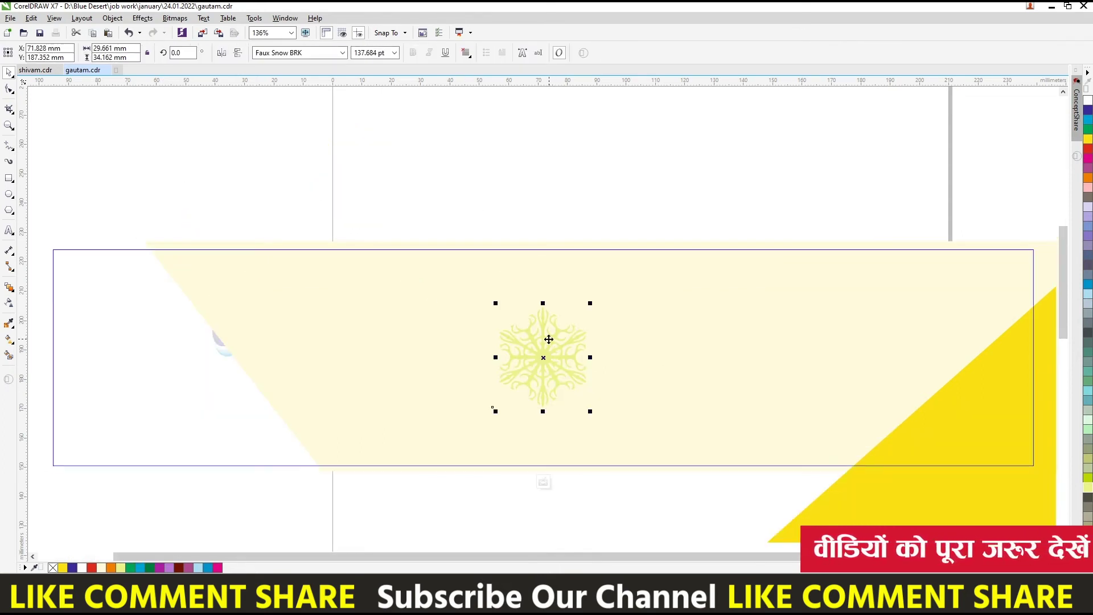
left_click_drag(549, 339, 232, 239)
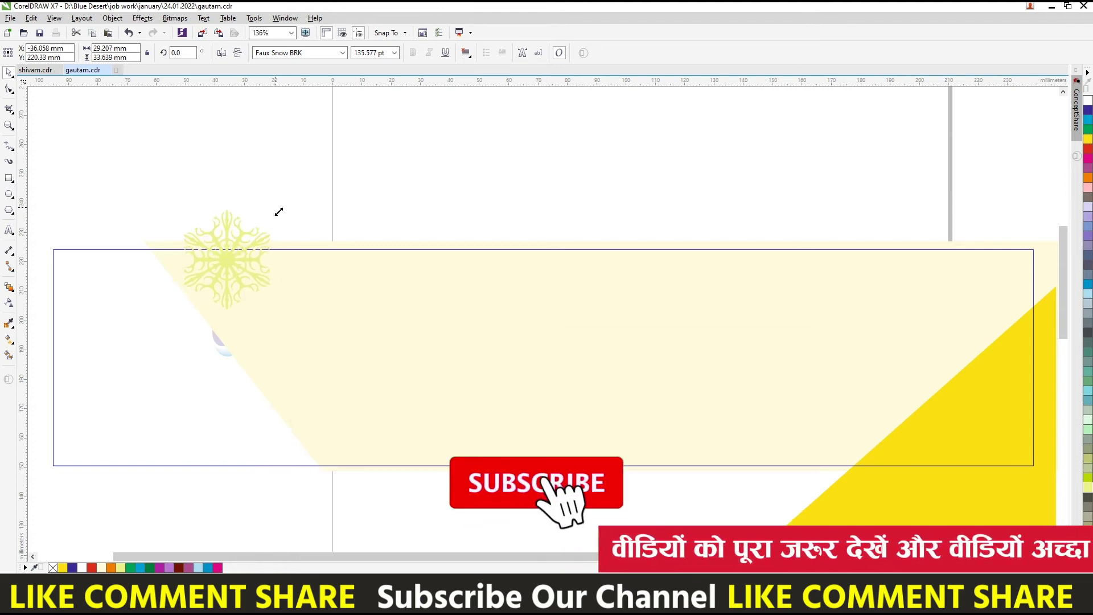
left_click_drag(274, 205, 276, 214)
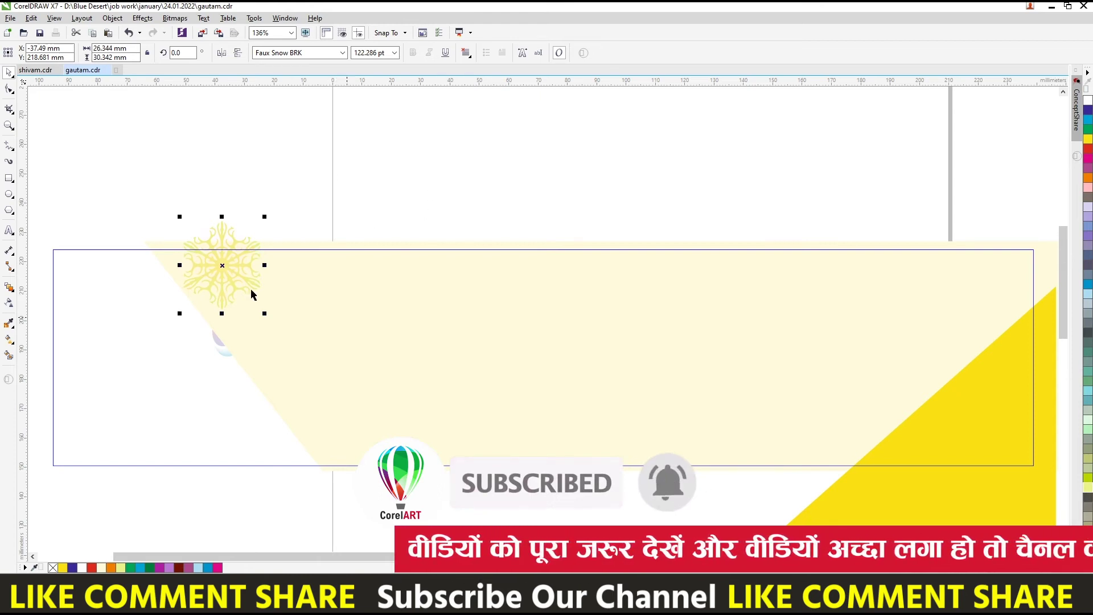
left_click_drag(264, 216, 334, 177)
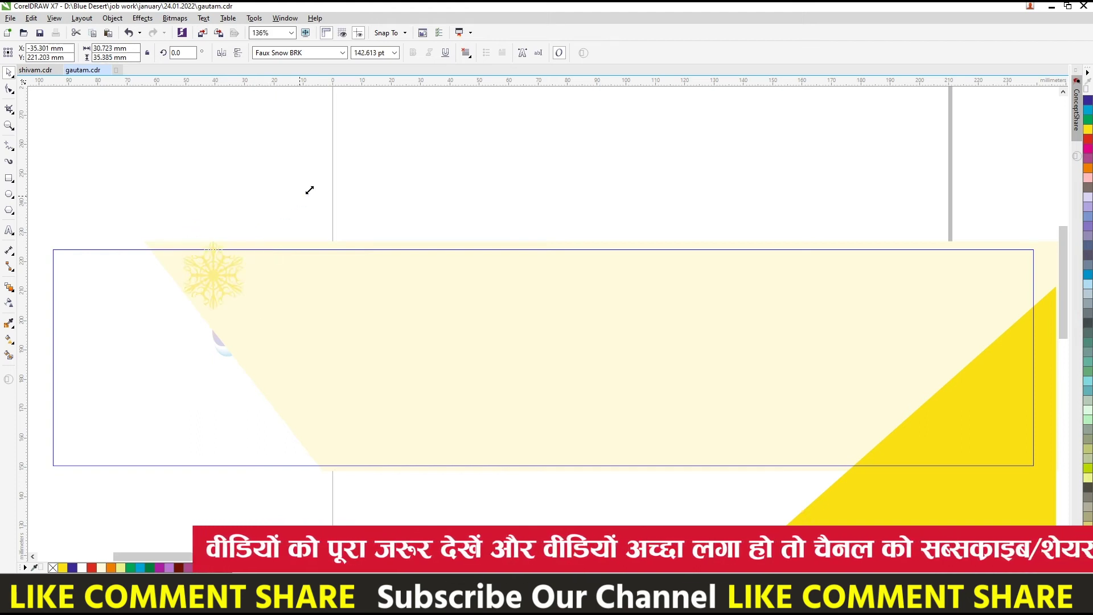
Make the snowflake 50% transparent and leave a copy lower and to the right
left_click(8, 303)
left_click(24, 52)
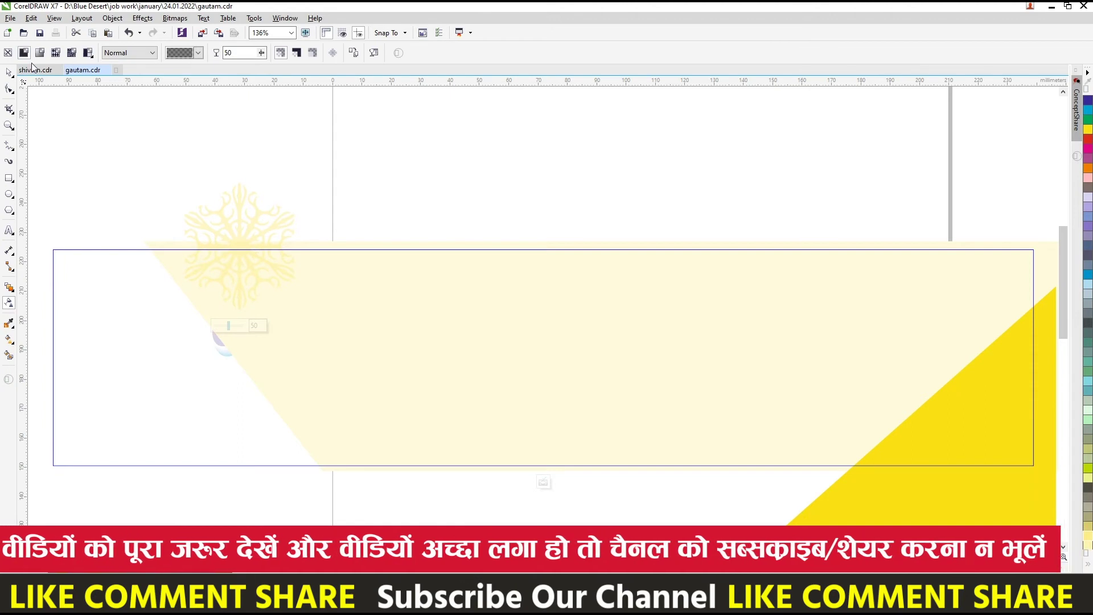
left_click(9, 72)
left_click_drag(237, 214, 305, 333)
right_click(305, 333)
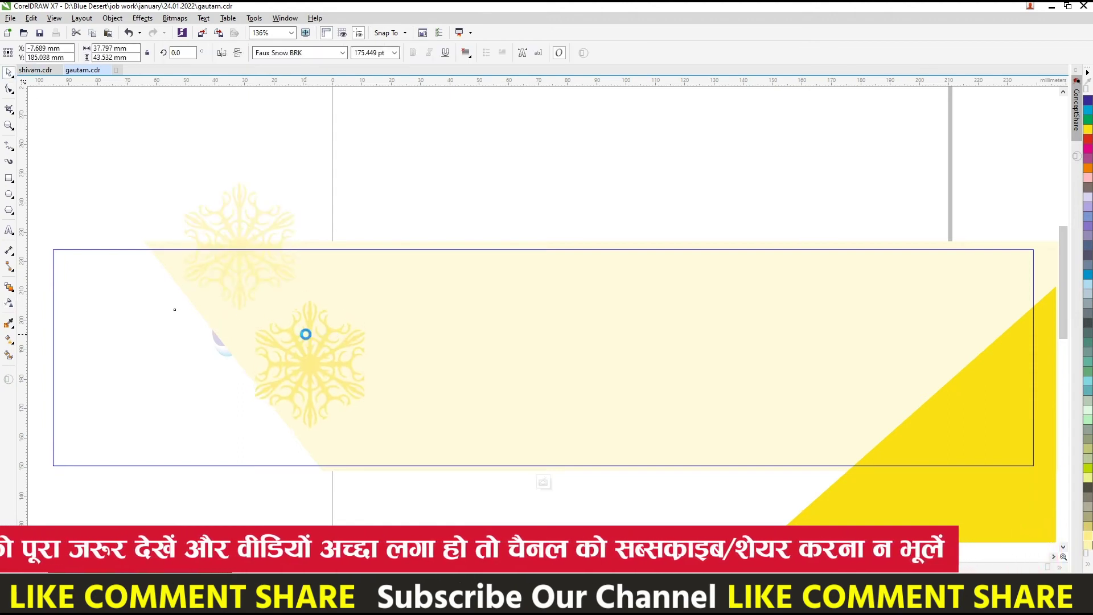
left_click(302, 332)
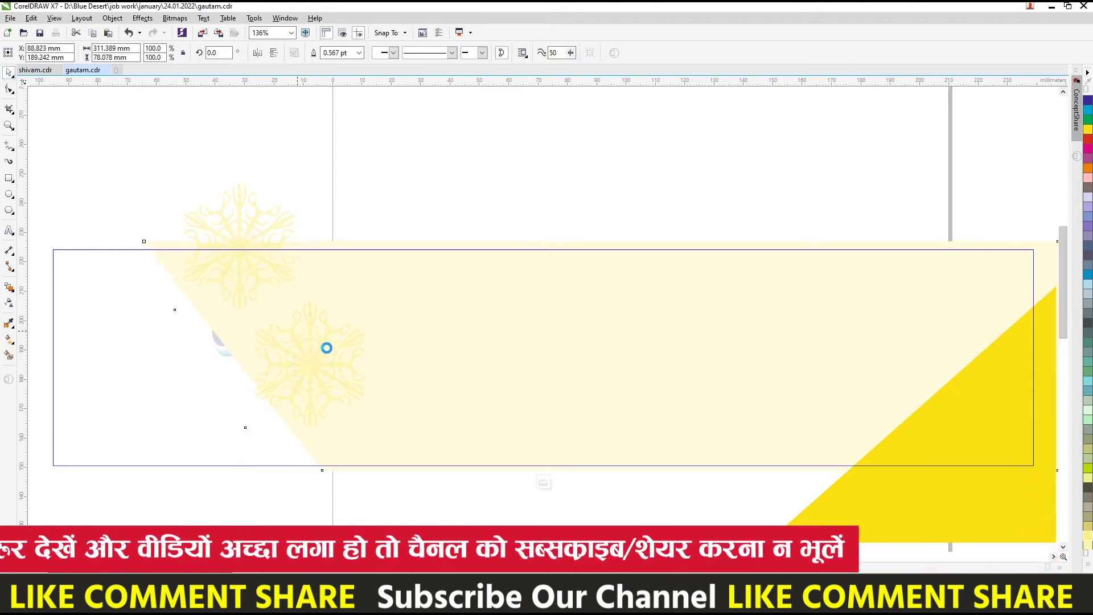
left_click(319, 346)
Copy the snowflake pair rightward, repeat it with Ctrl+R, and move a group down to fill lower rows
left_click_drag(320, 347, 309, 340)
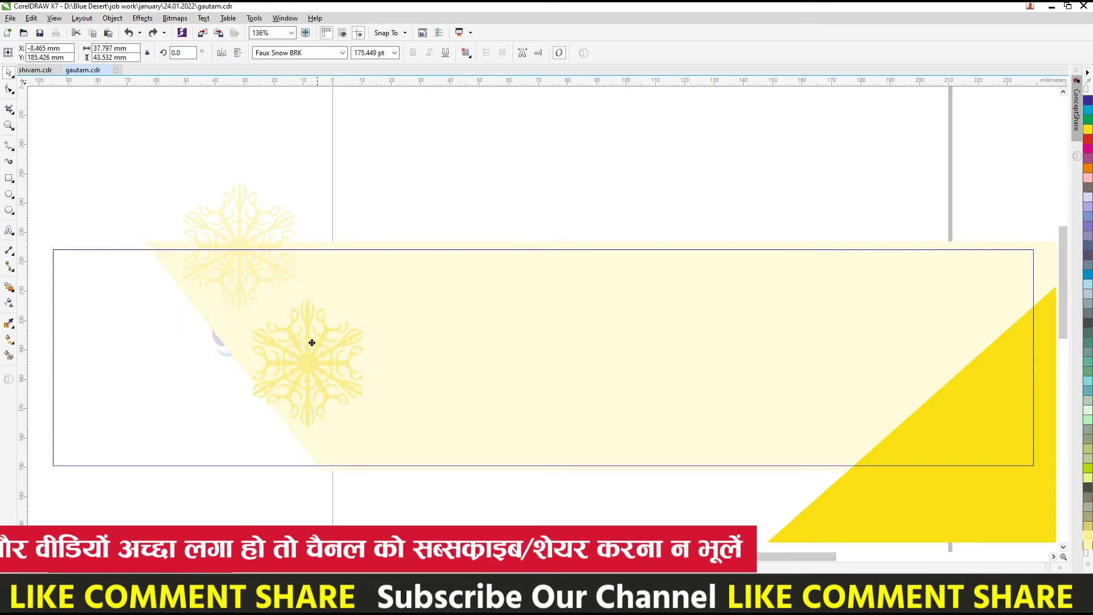
left_click(254, 256, "shift")
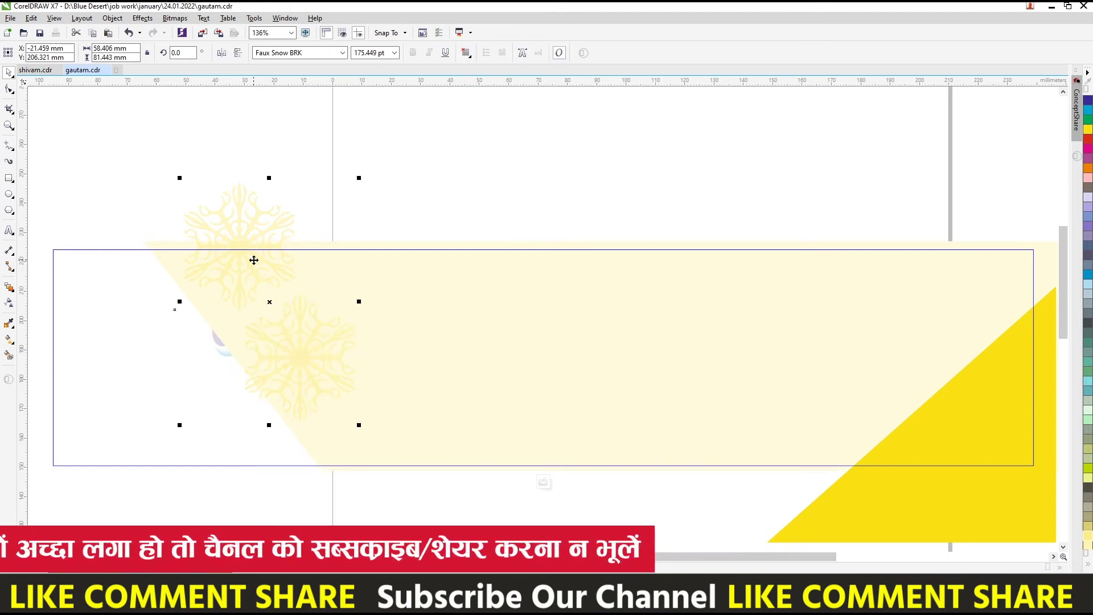
mouse_move(254, 257)
left_mouse_down()
mouse_move(406, 275)
mouse_move(436, 351)
mouse_move(390, 260)
mouse_move(517, 267)
left_mouse_up()
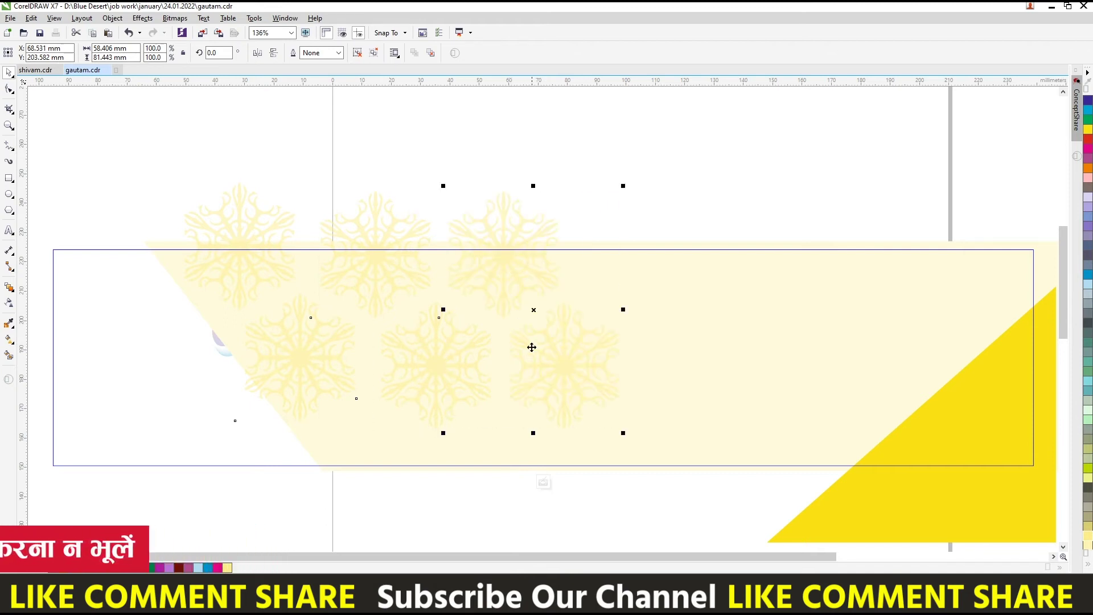
key("ctrl+r")
key("ctrl+r")
key("ctrl+r")
key("ctrl+r")
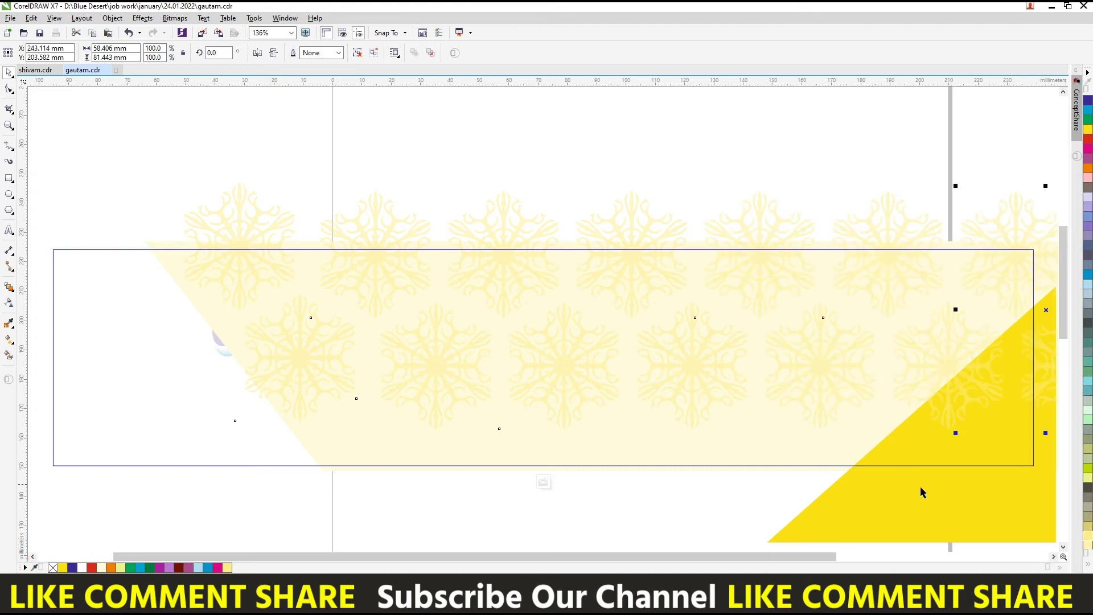
left_click(432, 376)
mouse_move(387, 277)
left_mouse_down()
mouse_move(371, 509)
mouse_move(748, 495)
mouse_move(765, 479)
left_mouse_up()
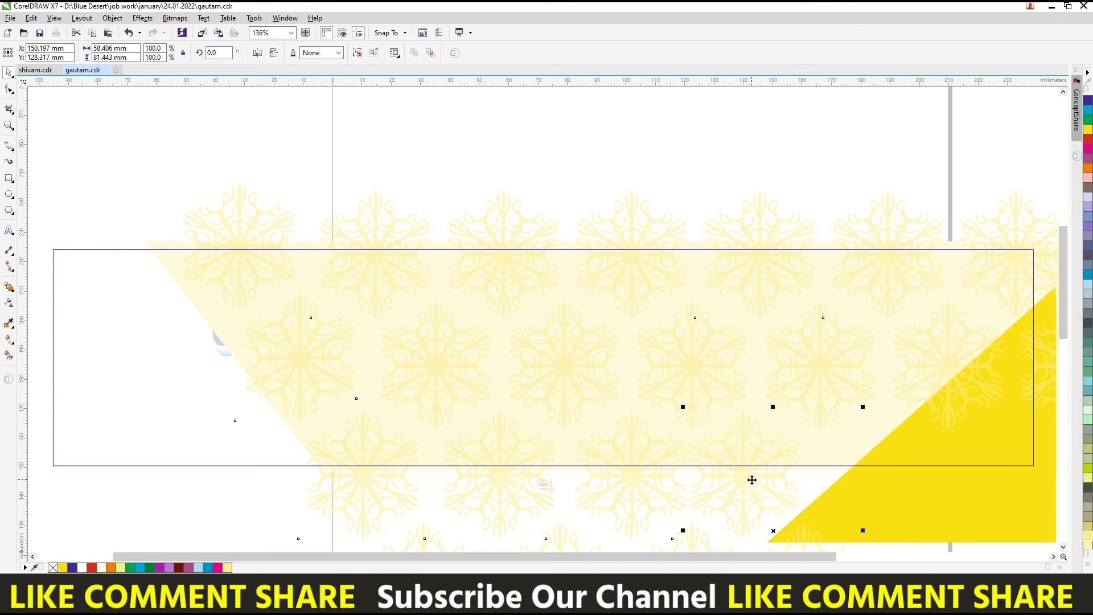
left_click(639, 131)
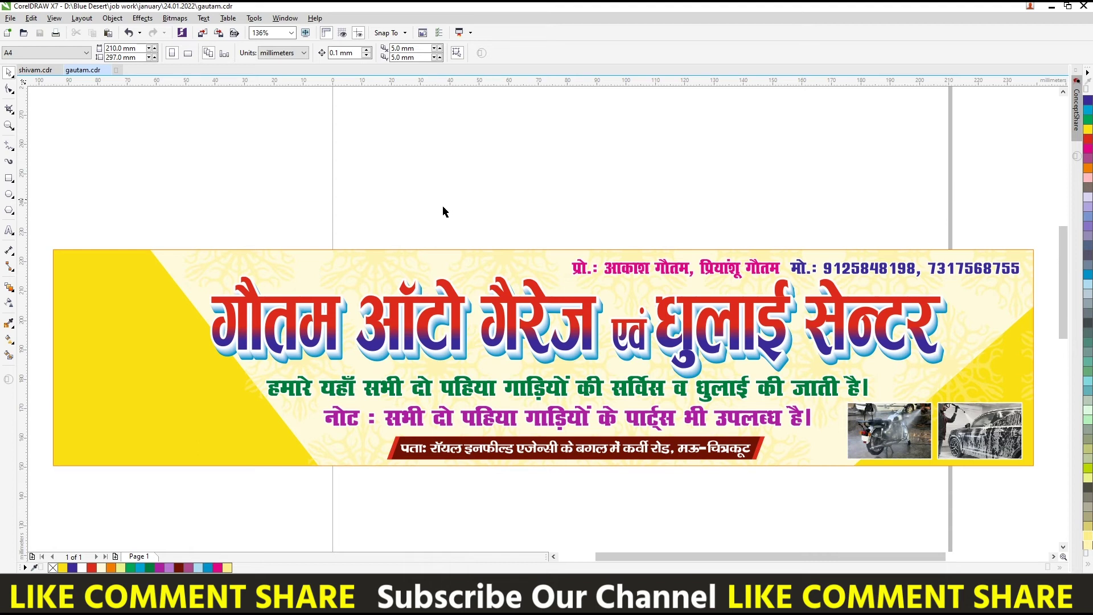
Raise the snowflake pattern's transparency so it fades into a faint backdrop
left_click(399, 254)
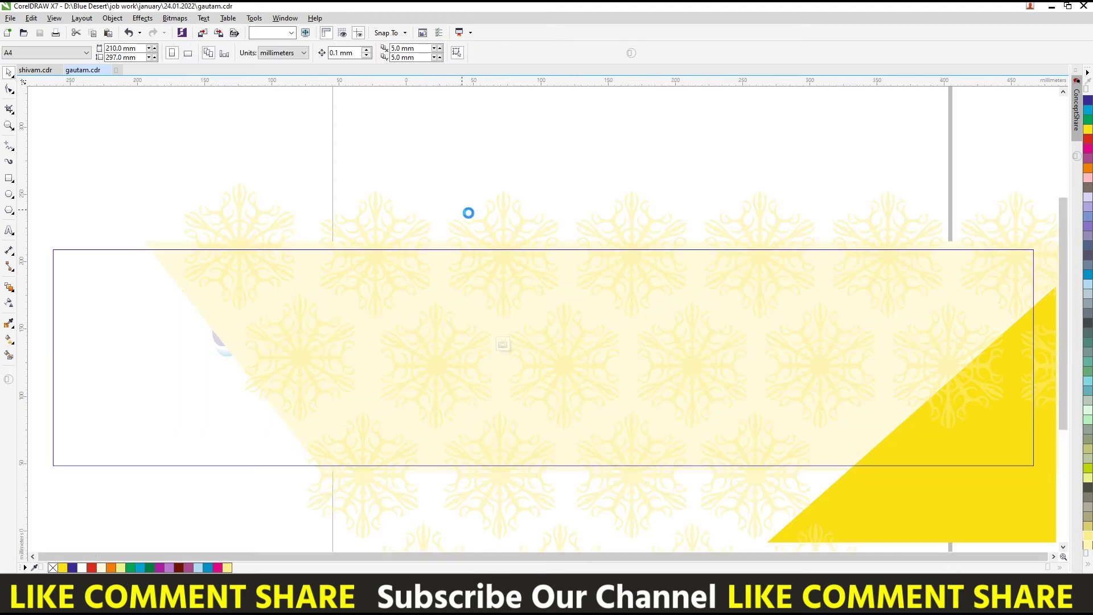
left_click(303, 297)
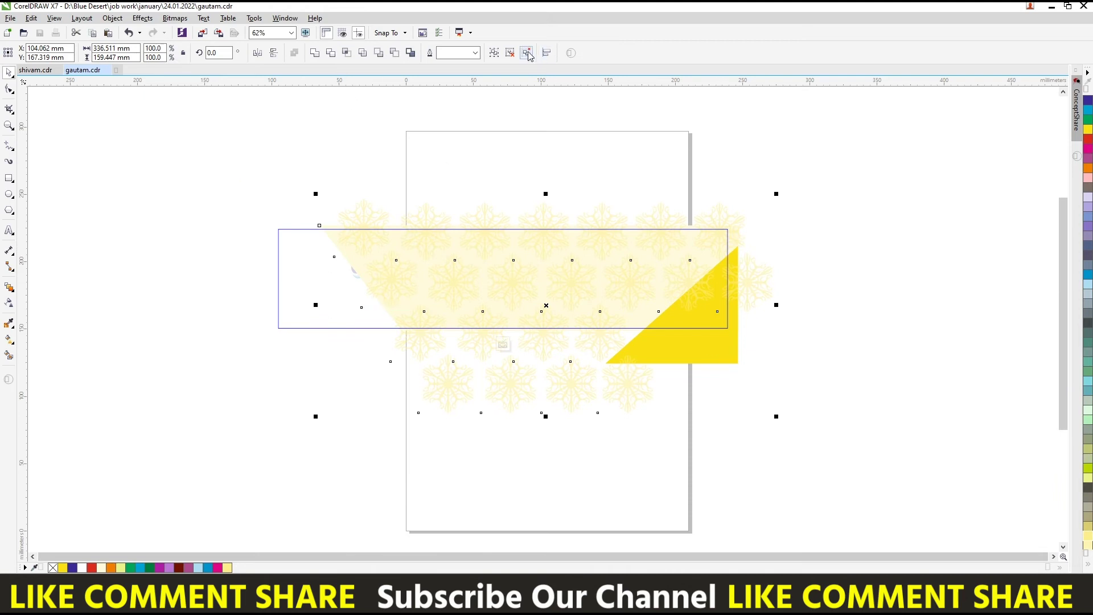
left_click(8, 301)
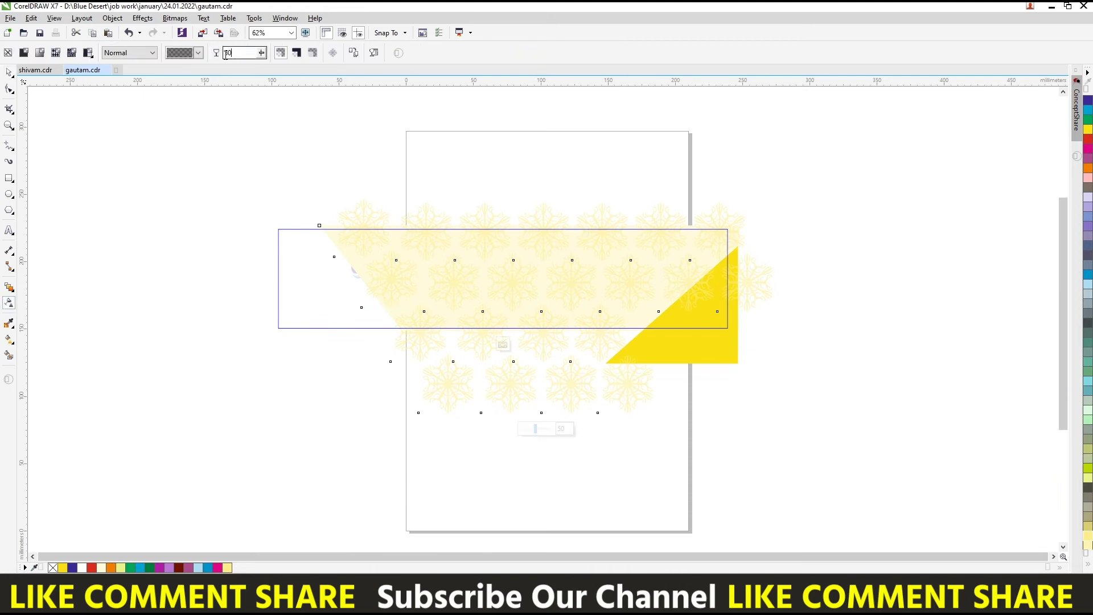
type("85")
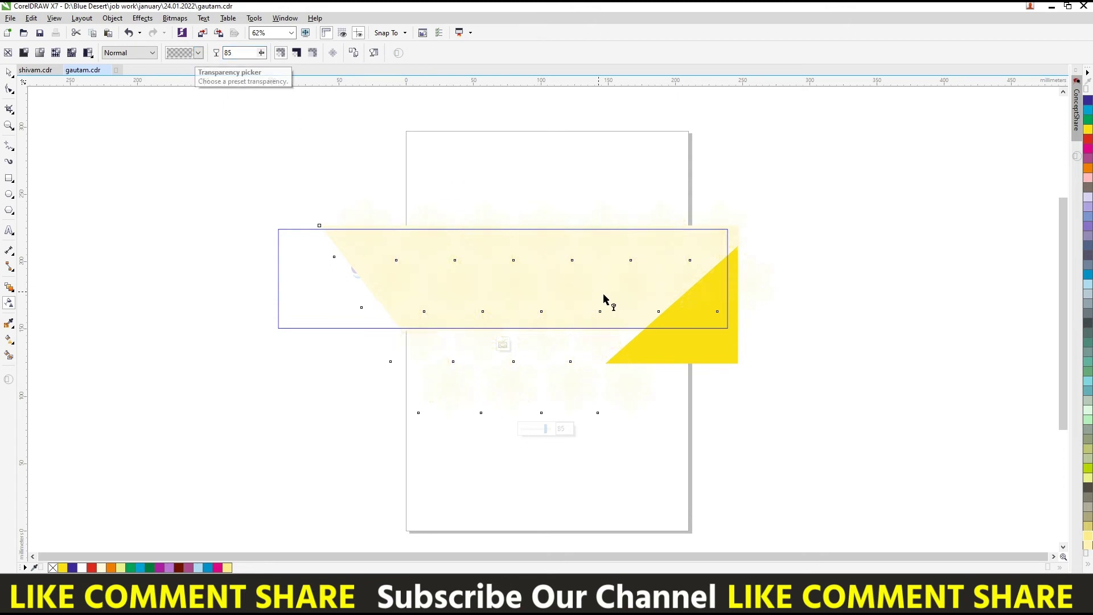
scroll(446, 251, "up", 2)
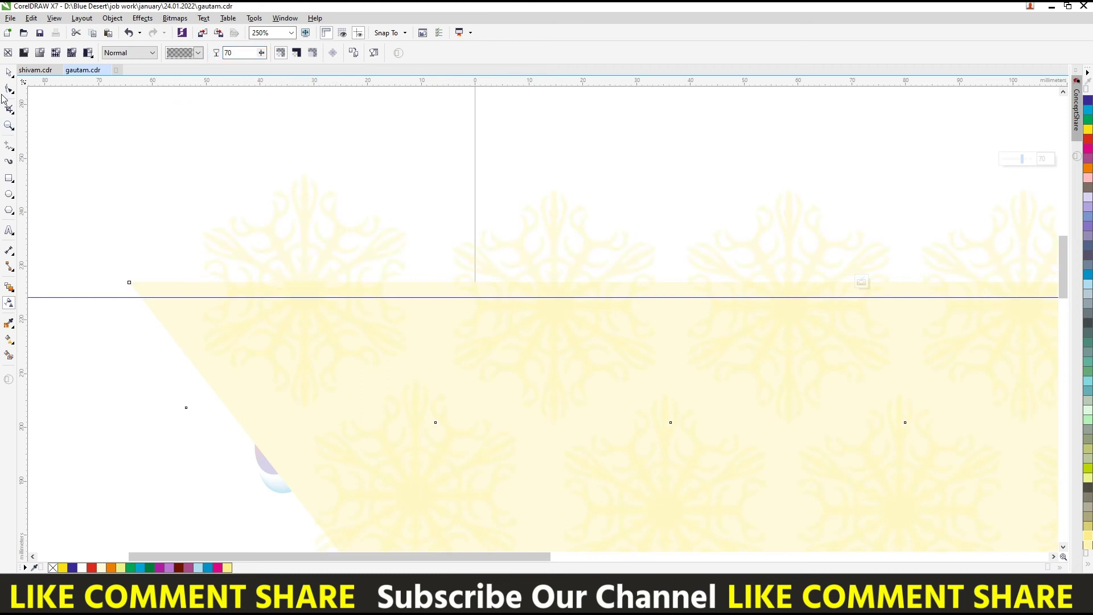
Finish editing the banner's PowerClip and zoom to show all objects
left_click(10, 74)
left_click(68, 139)
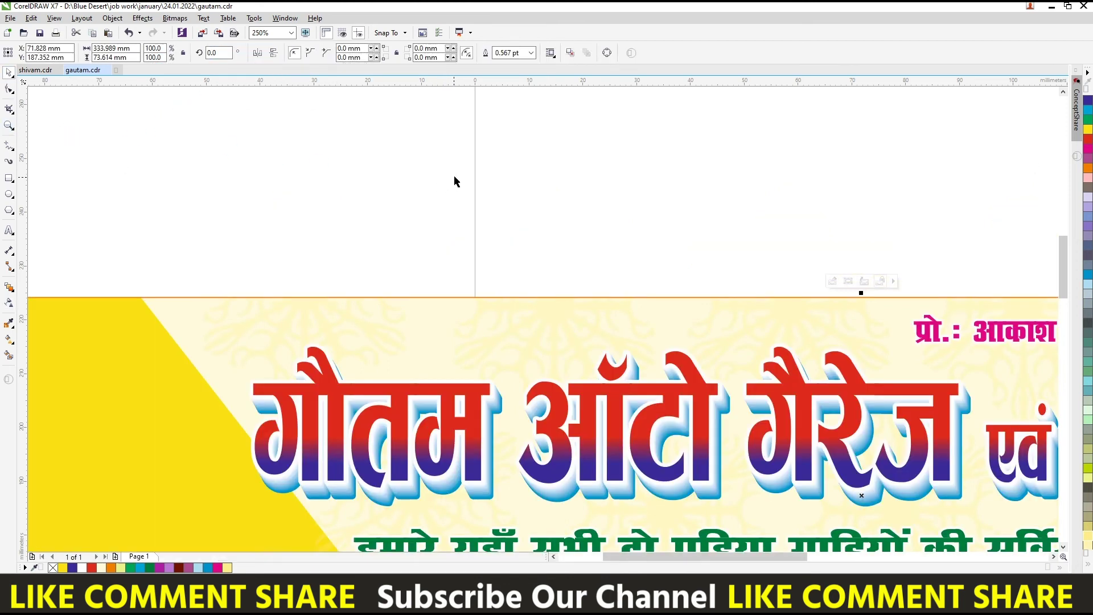
key("F4")
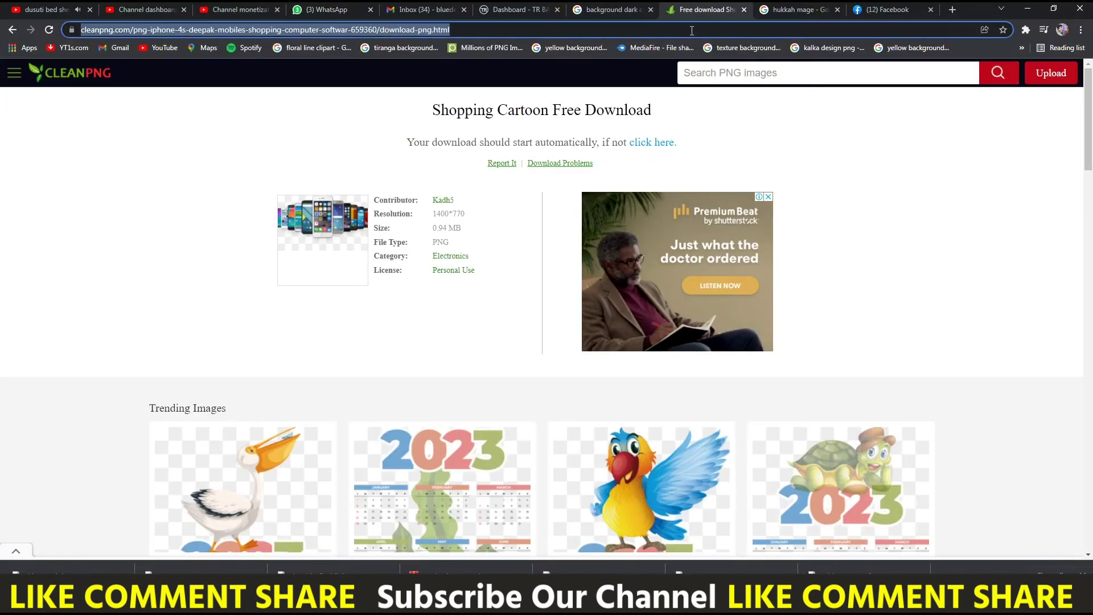
Search Google Images for 'bike washing image png' and preview the first results
left_click(692, 32)
type("bike washing")
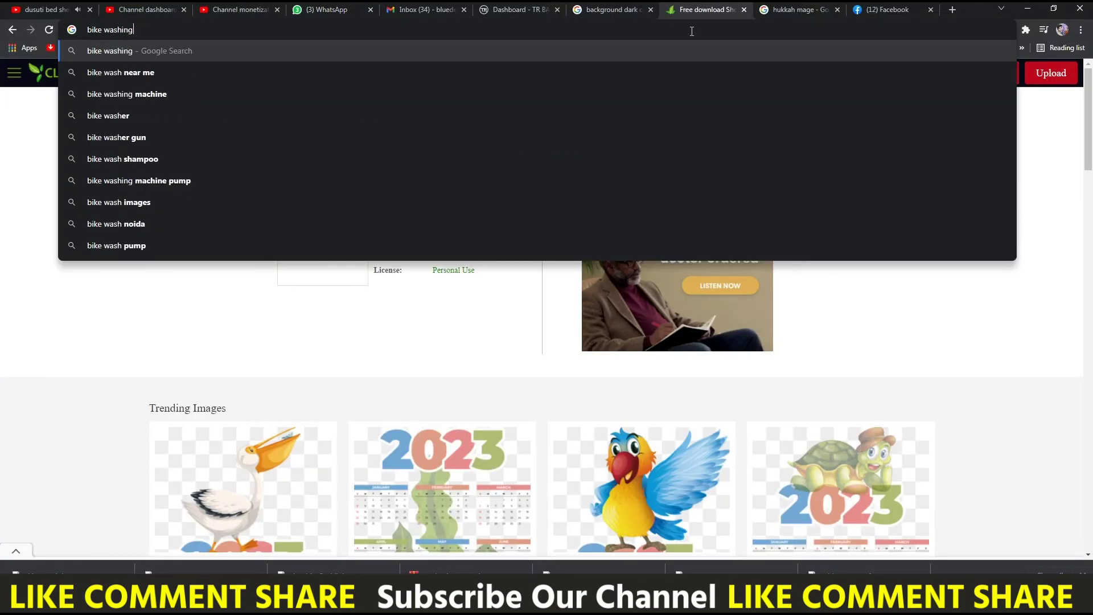
type(" image png")
key("Return")
left_click(188, 115)
left_click(372, 345)
key("Right")
key("Right")
key("Right")
key("Right")
key("Right")
key("Right")
key("Right")
key("Right")
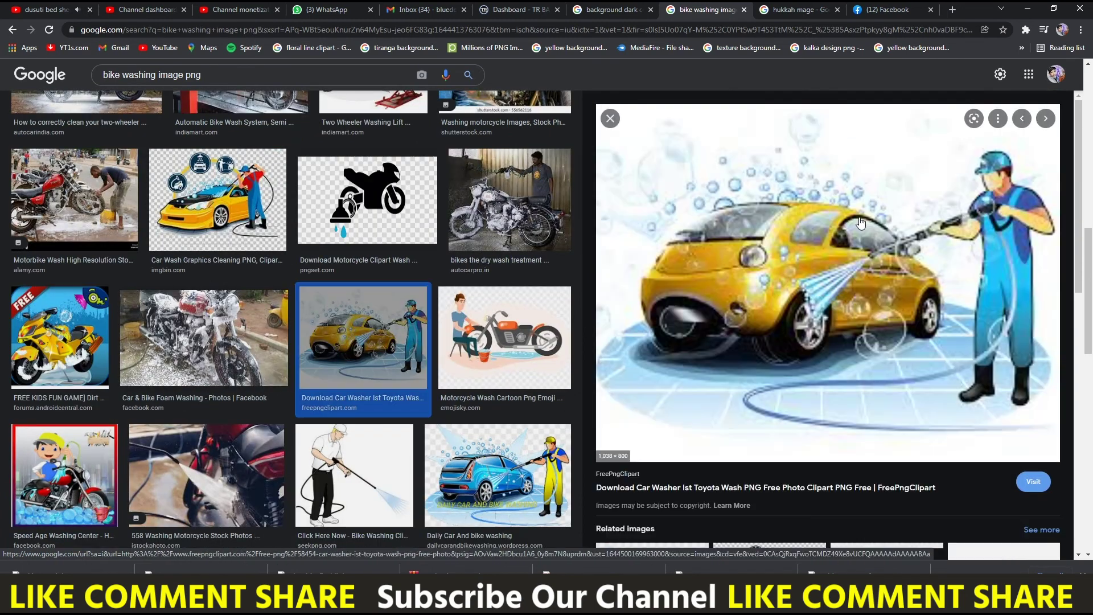
Browse related car-wash clipart, including See more, down to a car-detailing image
scroll(816, 249, "down", 5)
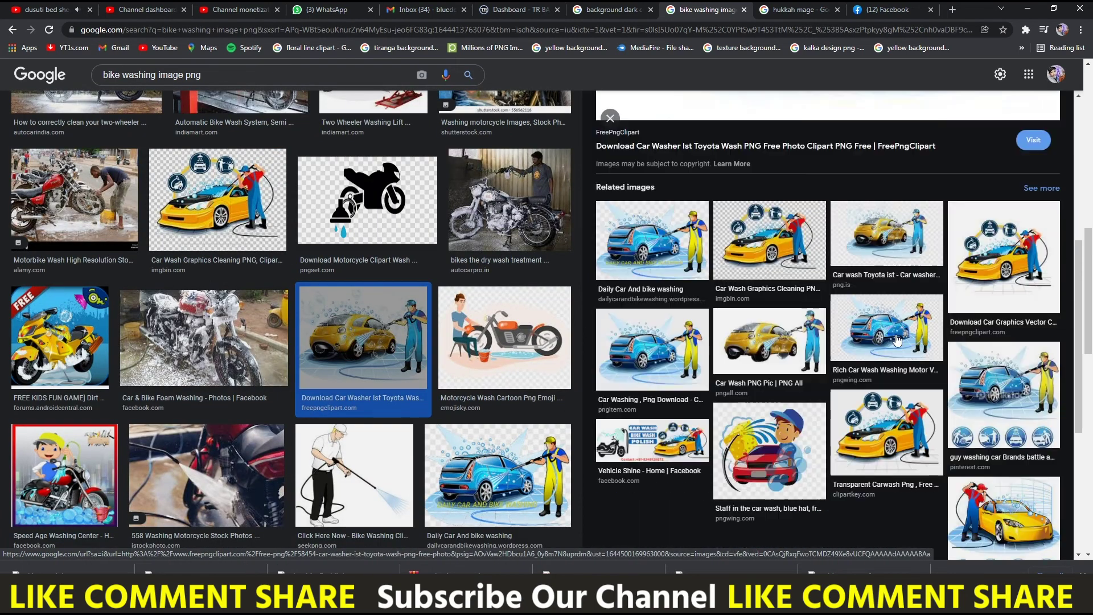
left_click(781, 342)
scroll(797, 313, "down", 5)
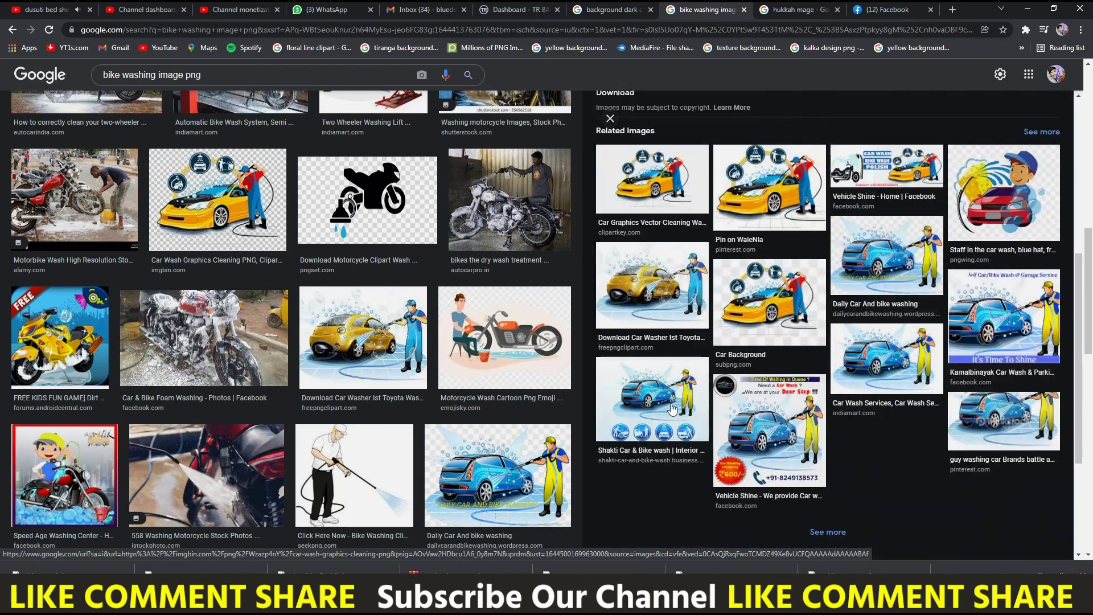
left_click(890, 276)
scroll(894, 278, "down", 5)
scroll(894, 277, "down", 5)
scroll(894, 278, "down", 5)
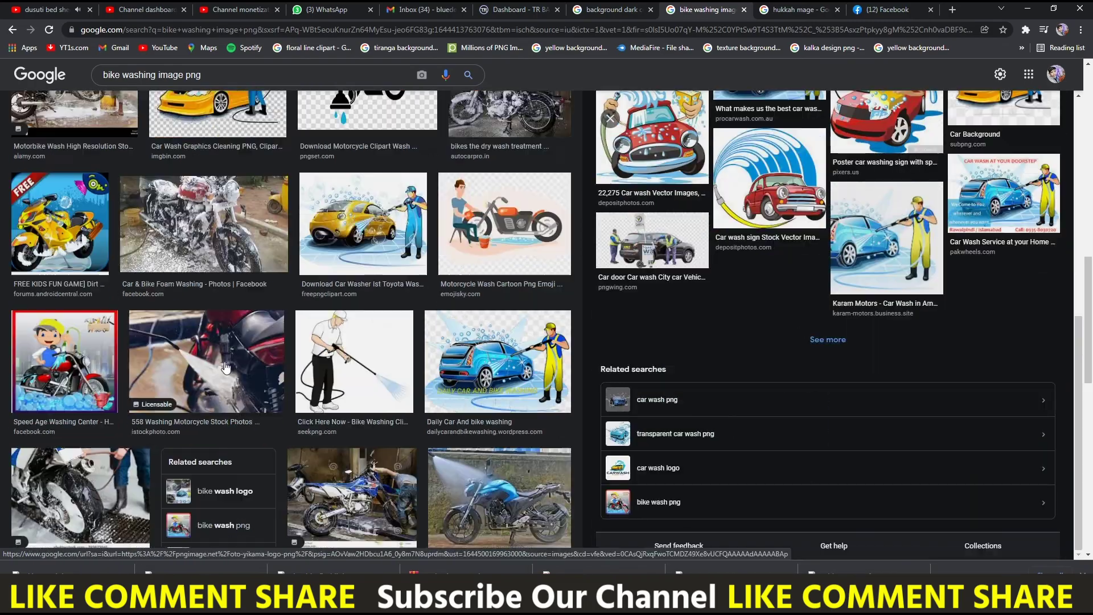
left_click(827, 336)
scroll(844, 312, "down", 5)
scroll(844, 284, "down", 5)
scroll(844, 256, "down", 5)
left_click(845, 233)
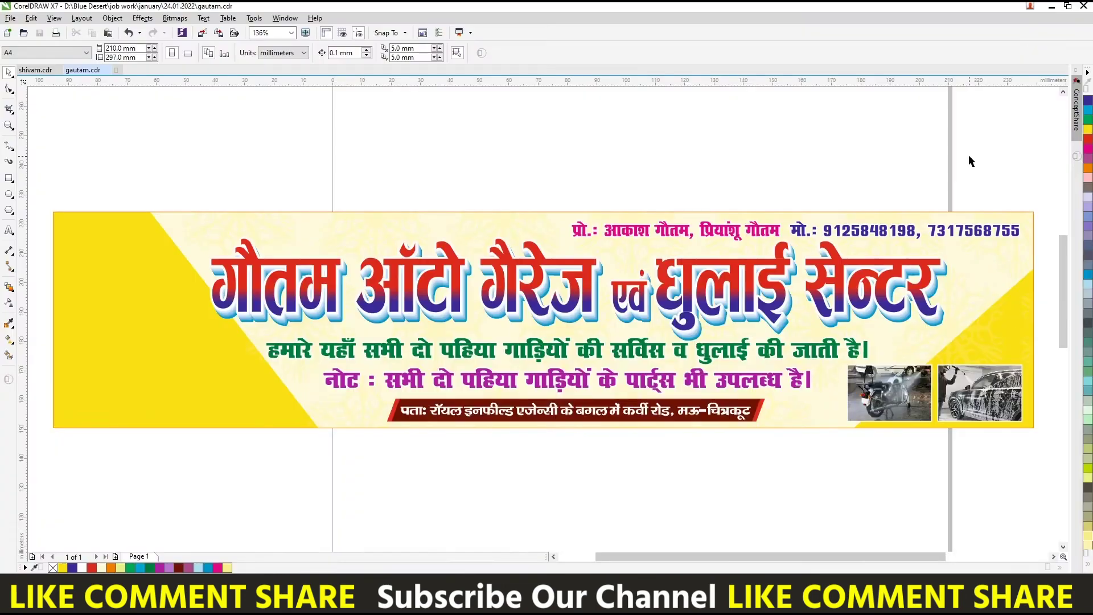
Duplicate the hexagon into a third frame and fill the hexagons dark blue
left_click_drag(991, 323, 1033, 323)
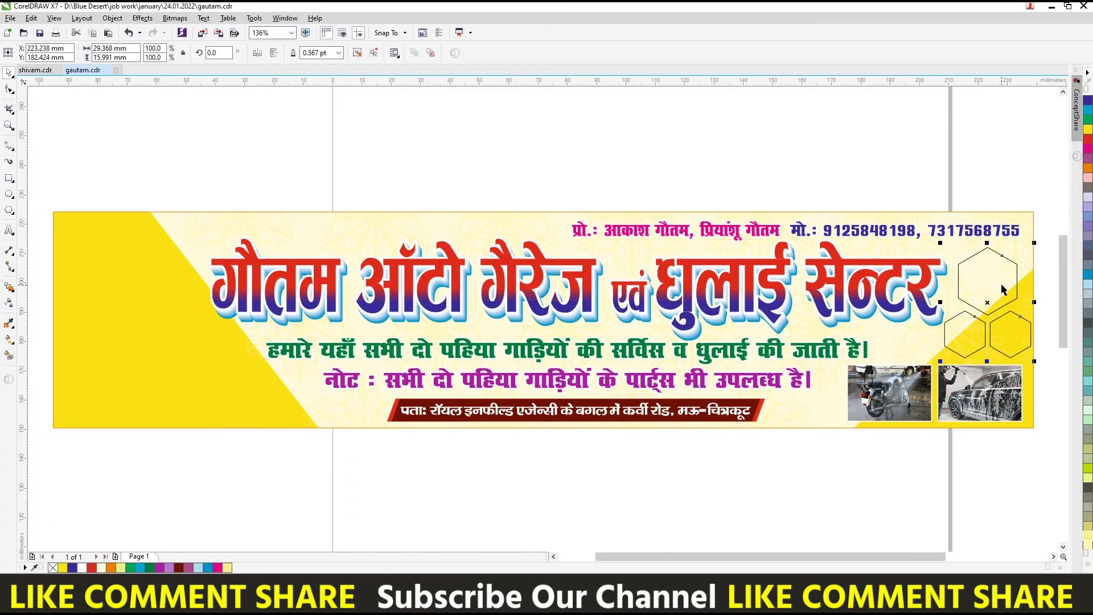
left_click(1088, 100)
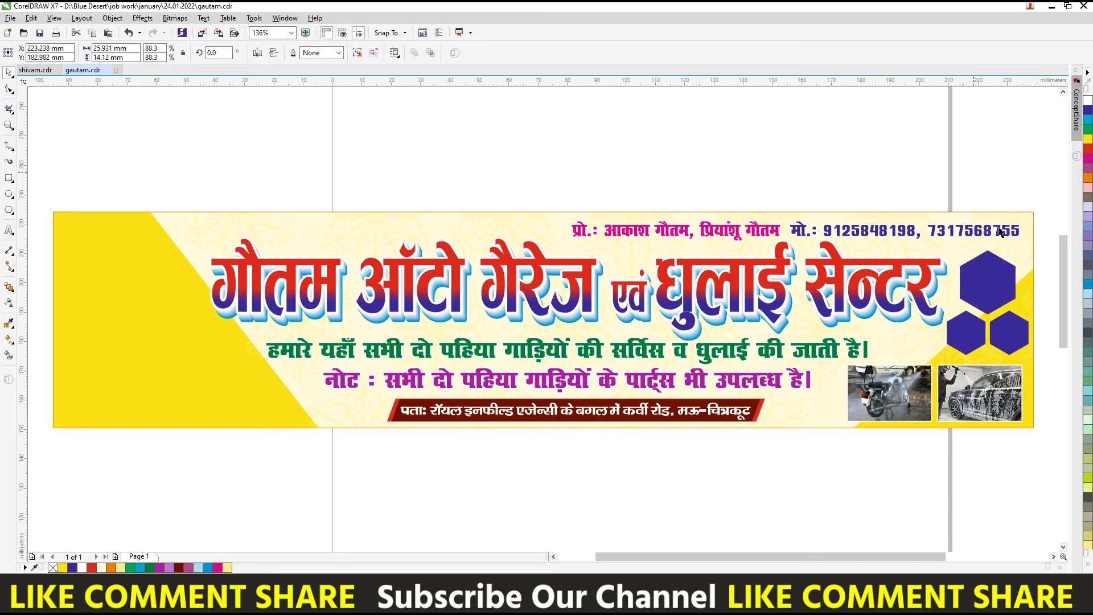
key("ctrl+z")
left_click(393, 161)
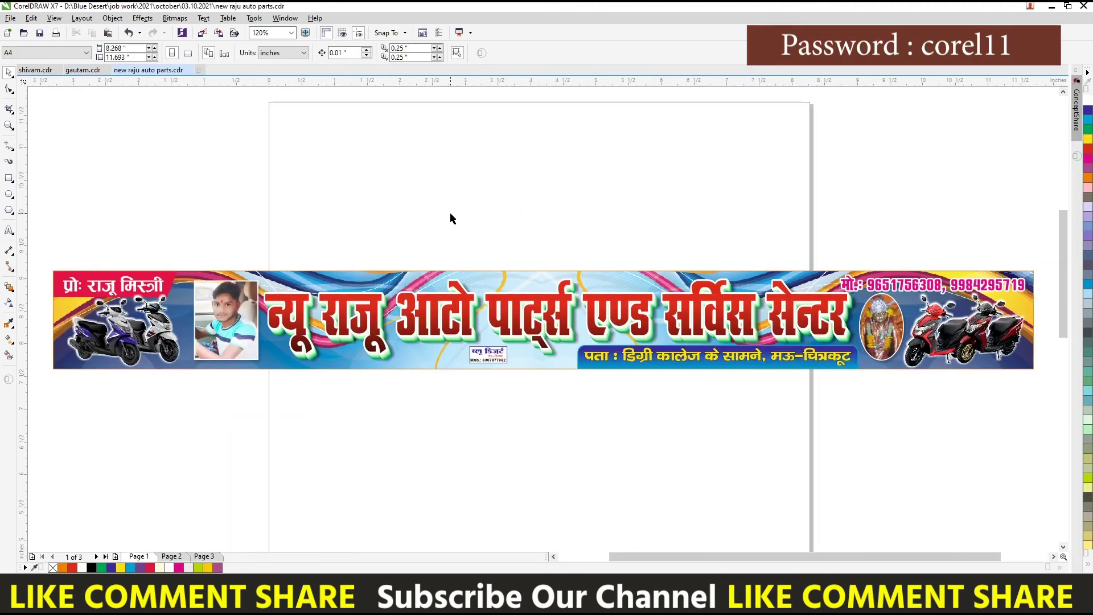
left_click(156, 330)
left_click(218, 252)
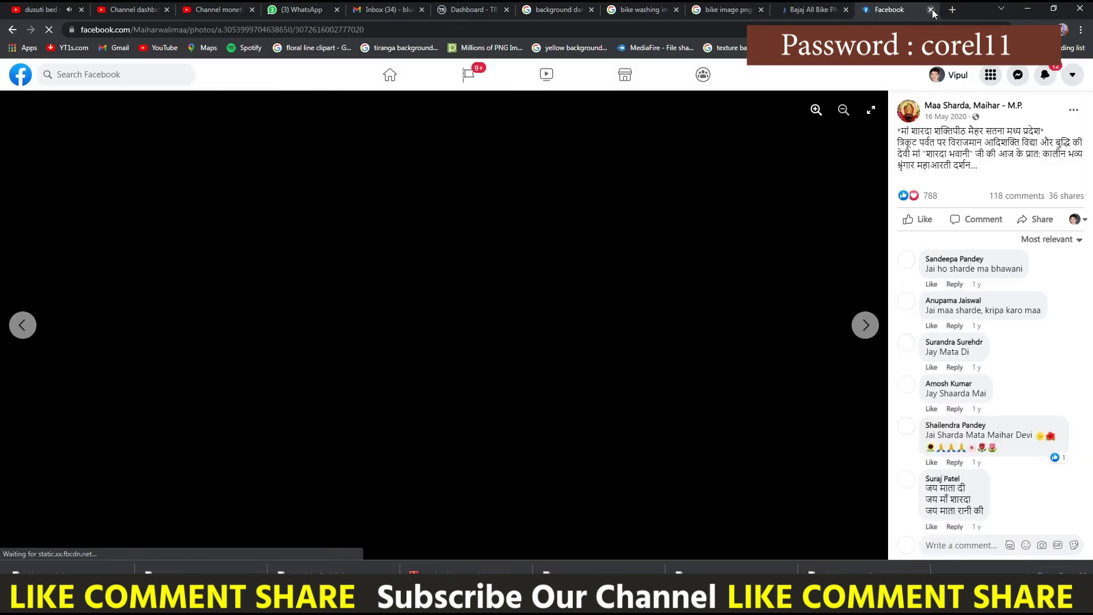
Scroll down through the Facebook news feed
scroll(474, 230, "down", 4)
scroll(474, 230, "down", 5)
scroll(474, 231, "down", 3)
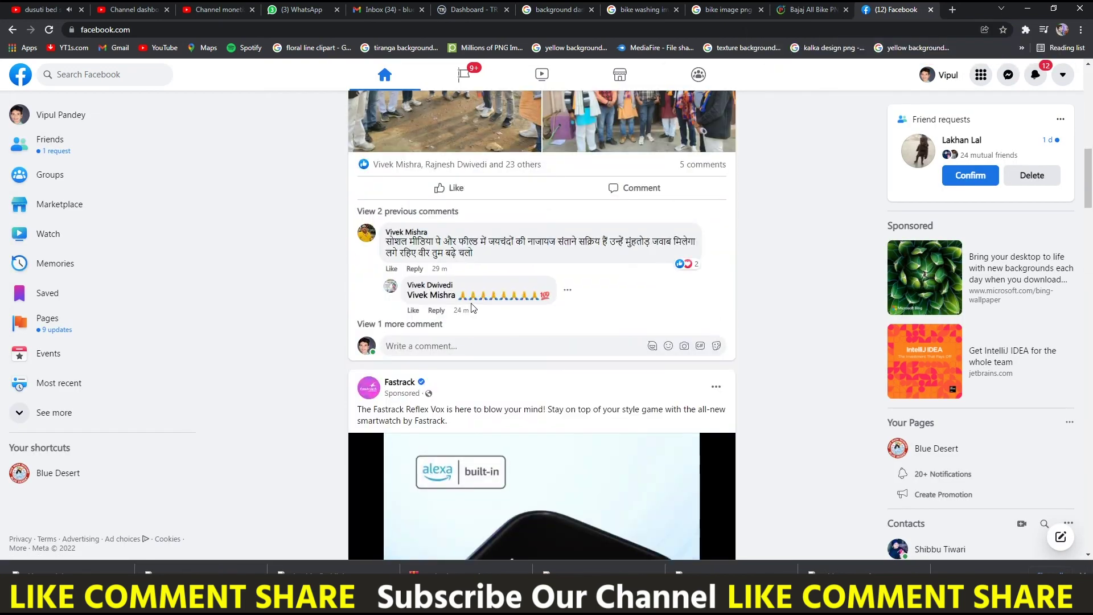
scroll(474, 231, "down", 5)
scroll(472, 267, "down", 6)
scroll(471, 308, "down", 5)
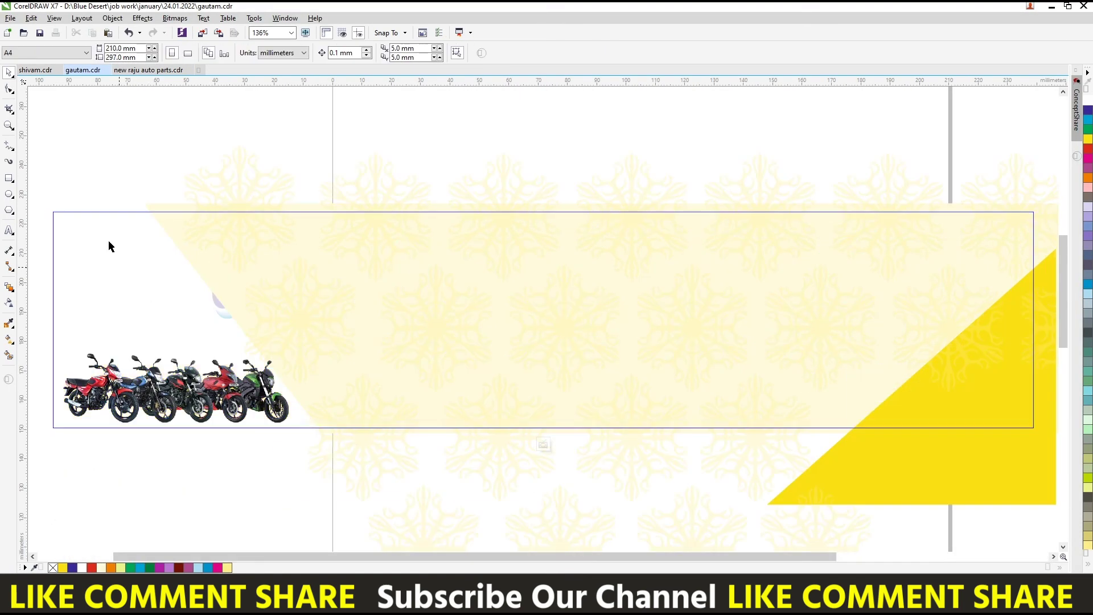
Edit the banner's PowerClip contents to position the motorcycle image at the lower left
left_click(303, 329)
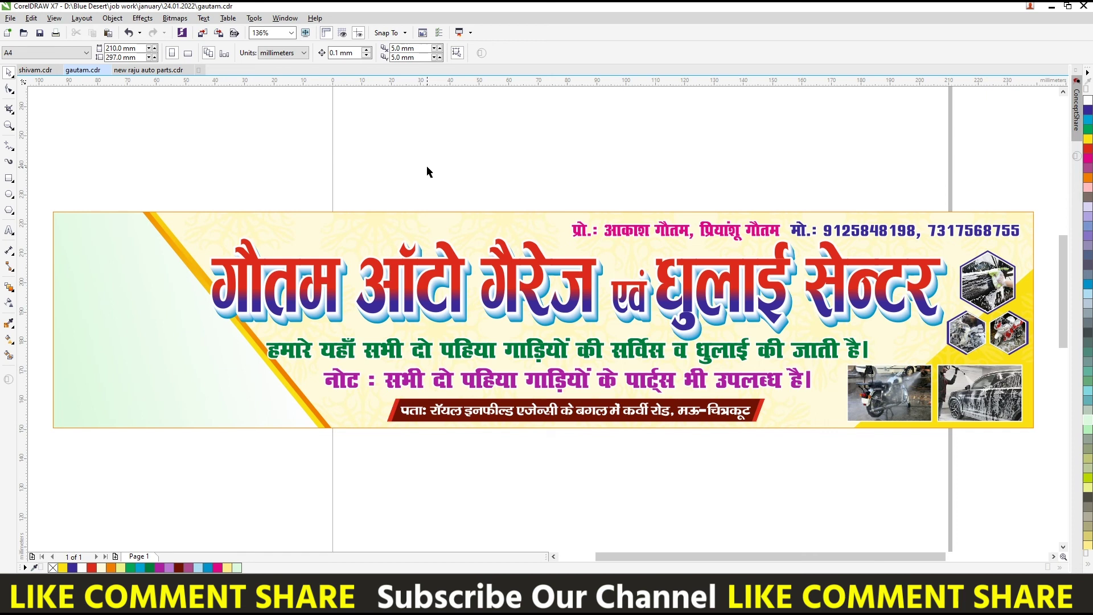
key("ctrl+a")
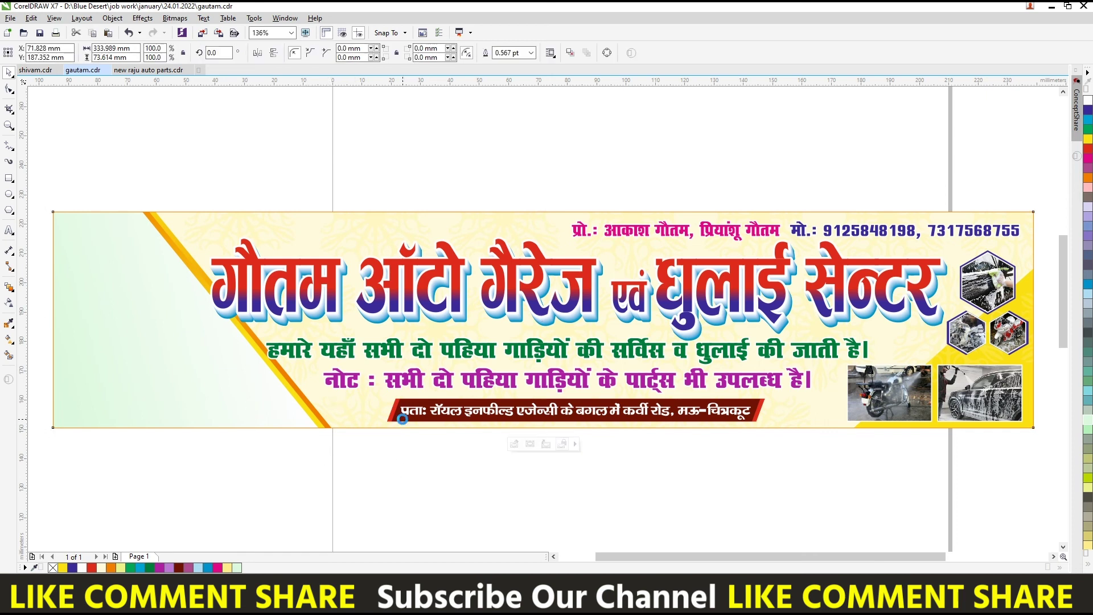
left_click(278, 408)
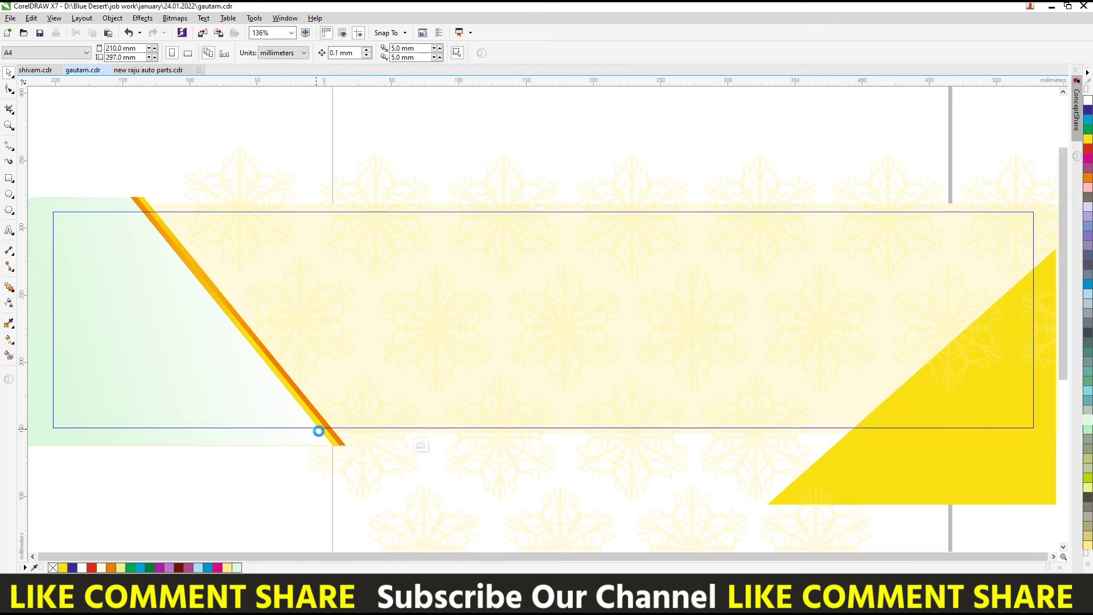
scroll(316, 431, "down", 2)
left_click(421, 378)
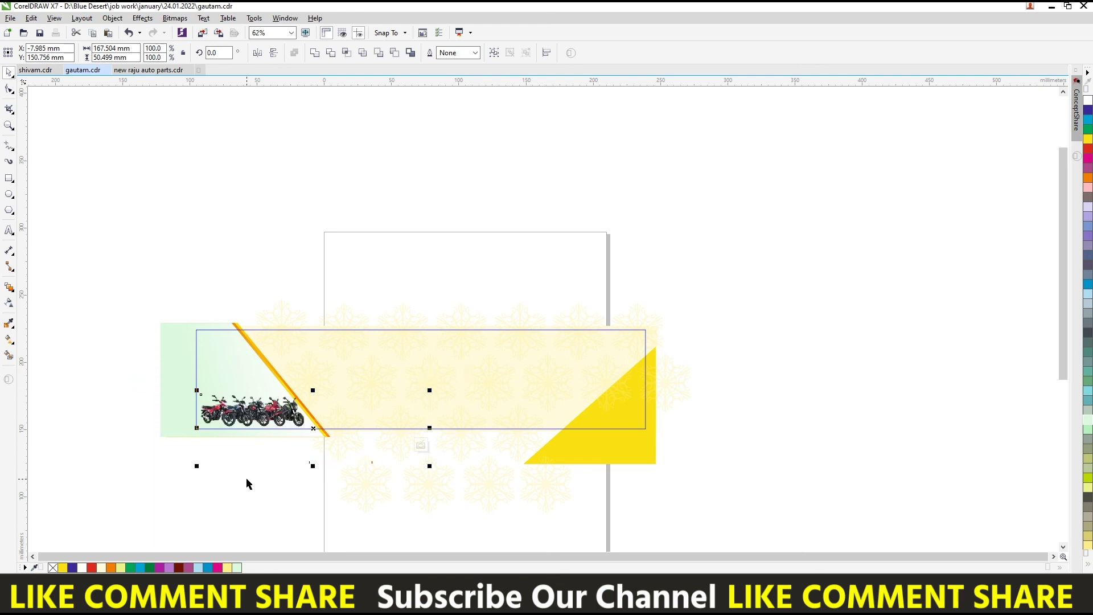
left_click(231, 487)
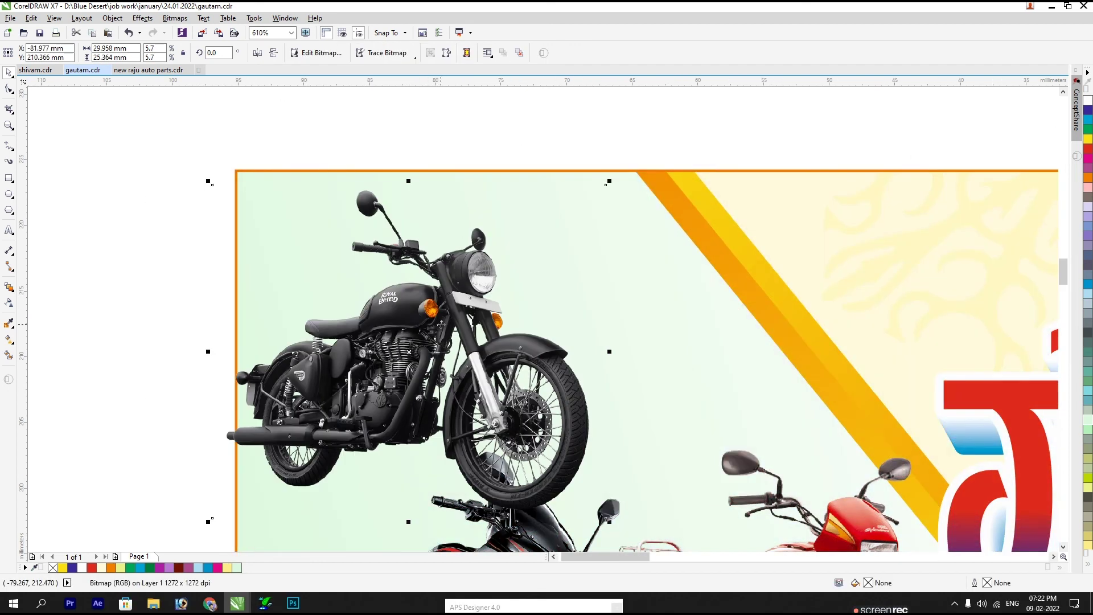
left_click(442, 324, "ctrl")
scroll(554, 213, "down", 3)
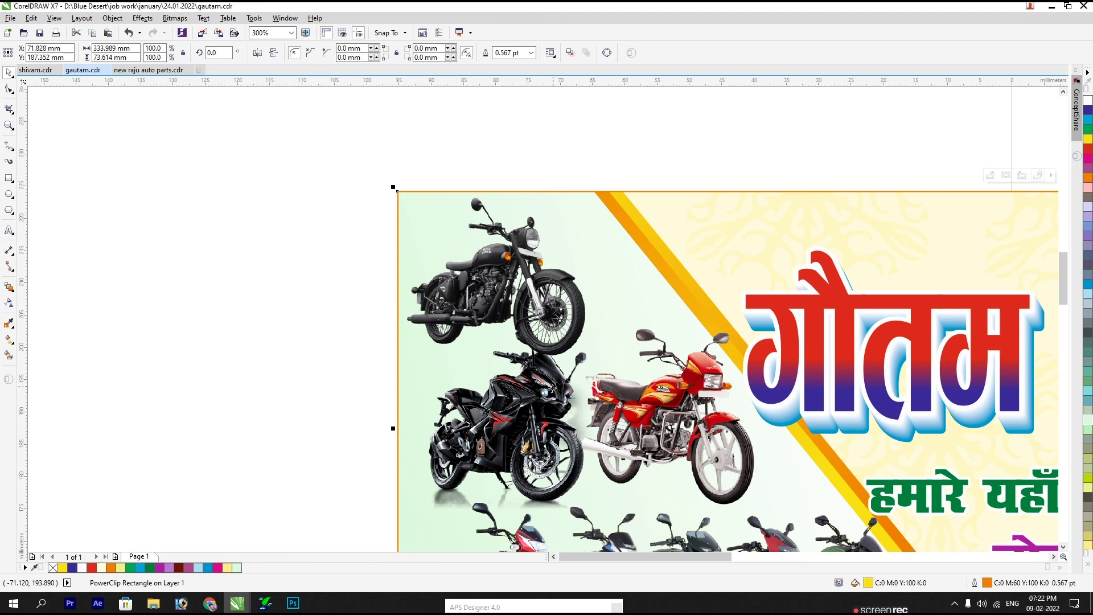
Move the black sport bike out of the frame and place the black cruiser beside the red bike
left_click(551, 316, "ctrl")
left_click_drag(551, 316, 374, 325)
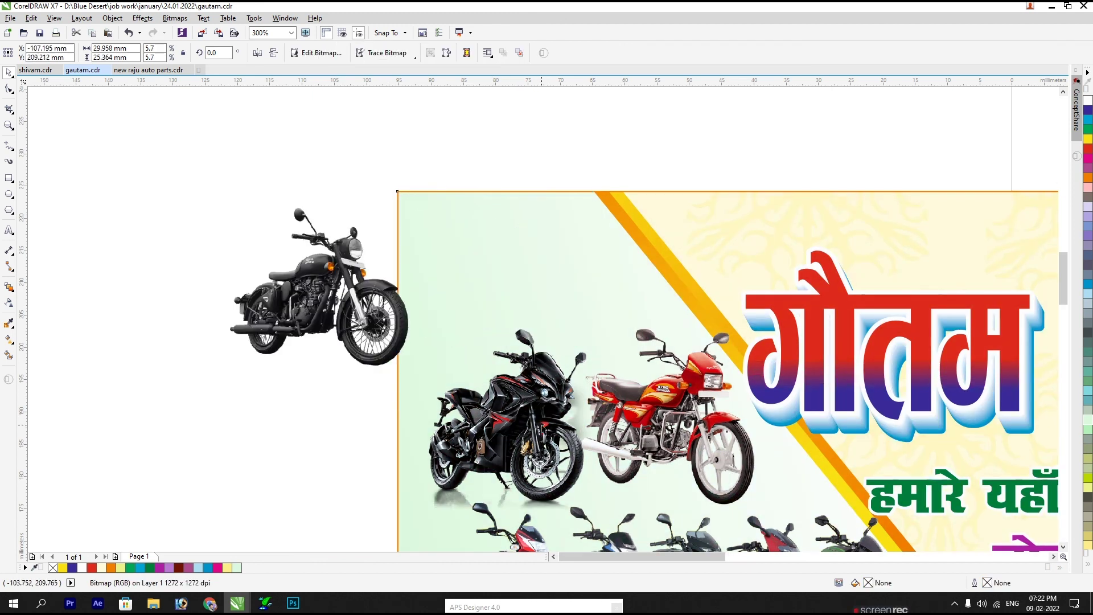
left_click_drag(587, 347, 292, 363)
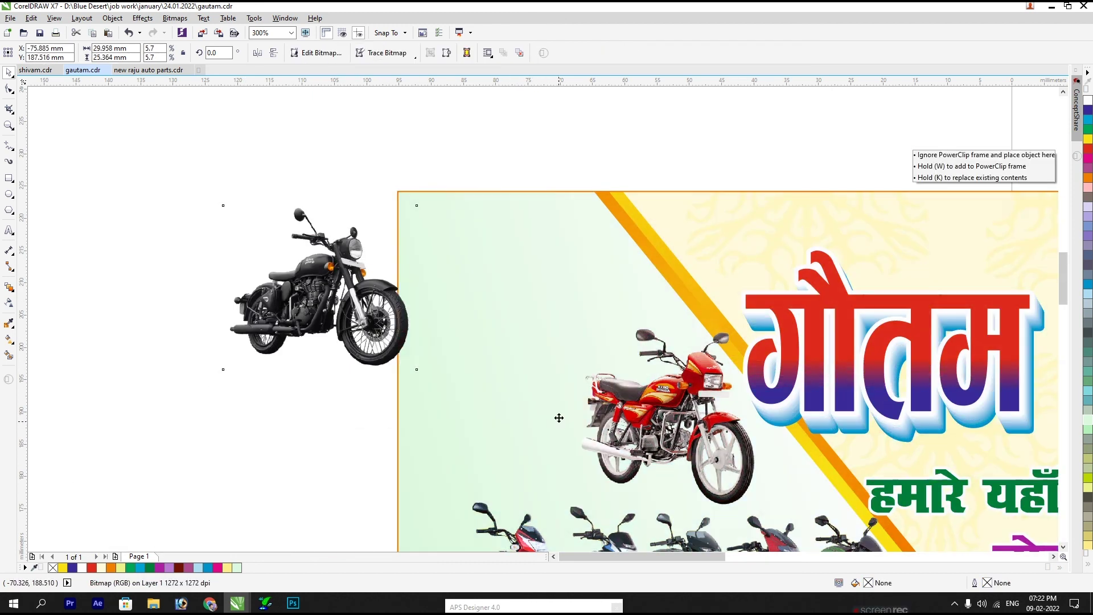
mouse_move(356, 280)
left_mouse_down()
mouse_move(533, 414)
mouse_move(513, 436)
left_mouse_up()
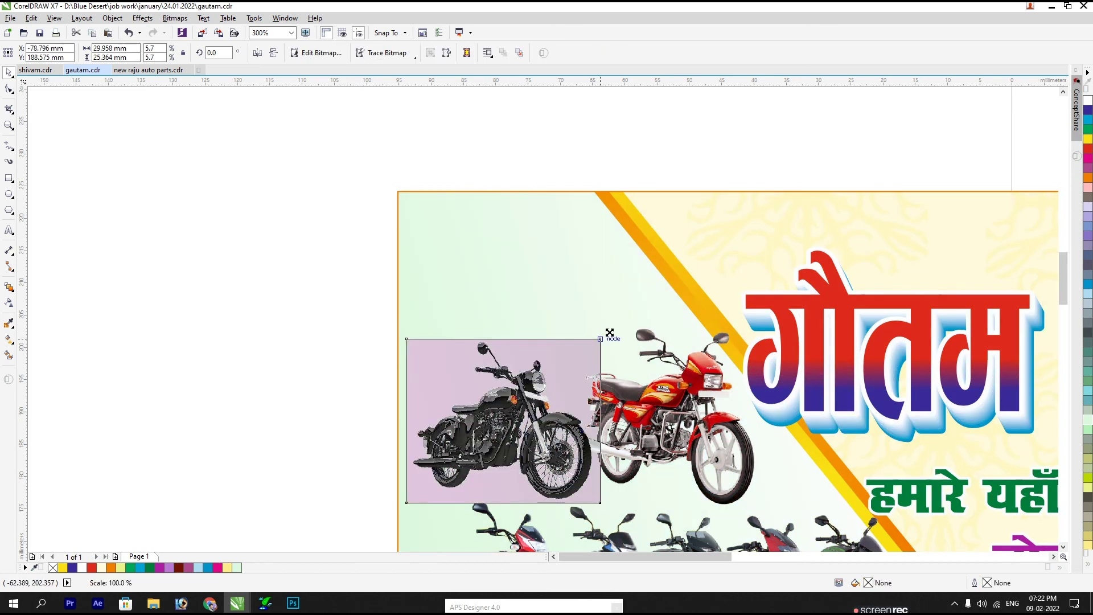
left_click(326, 293)
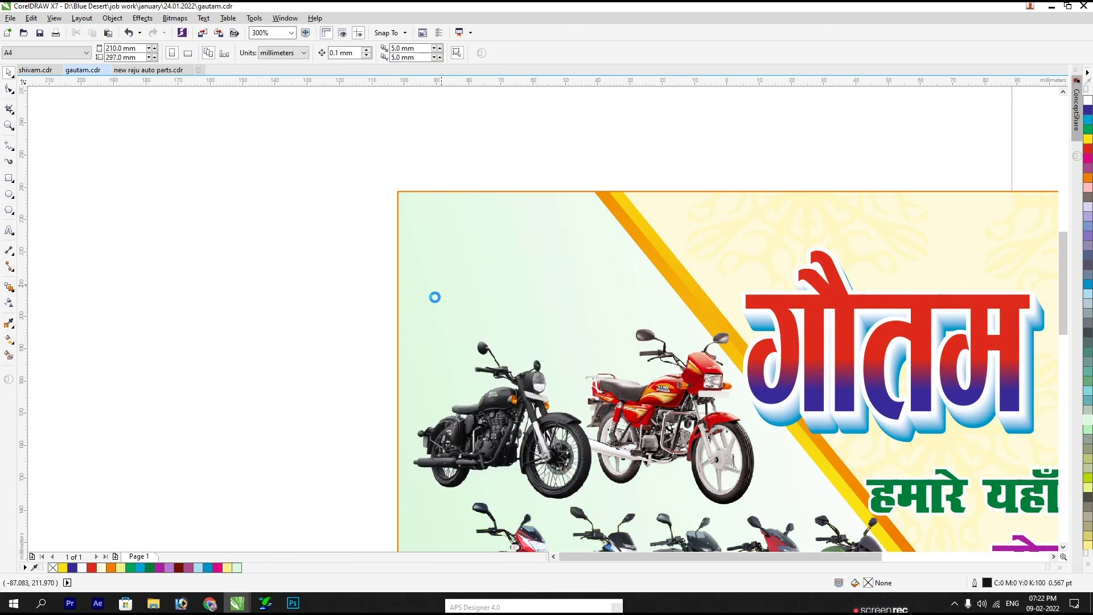
scroll(502, 295, "down", 1)
scroll(520, 200, "down", 1)
scroll(484, 306, "up", 1)
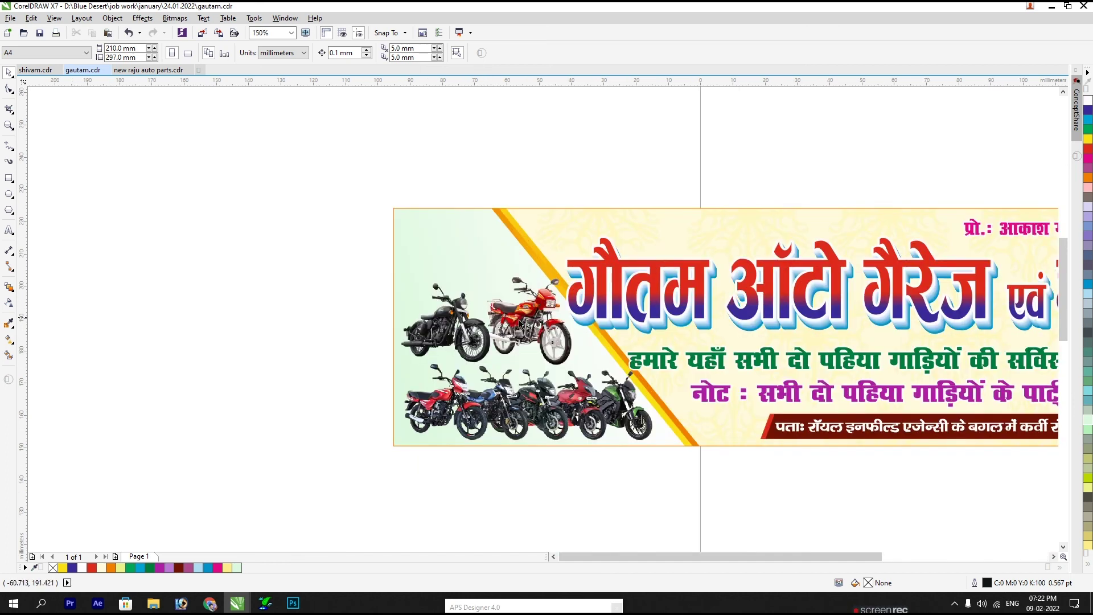
Remove the red bike and enlarge the black cruiser near the banner's top-left corner
left_click(485, 305)
left_click_drag(529, 322, 452, 331)
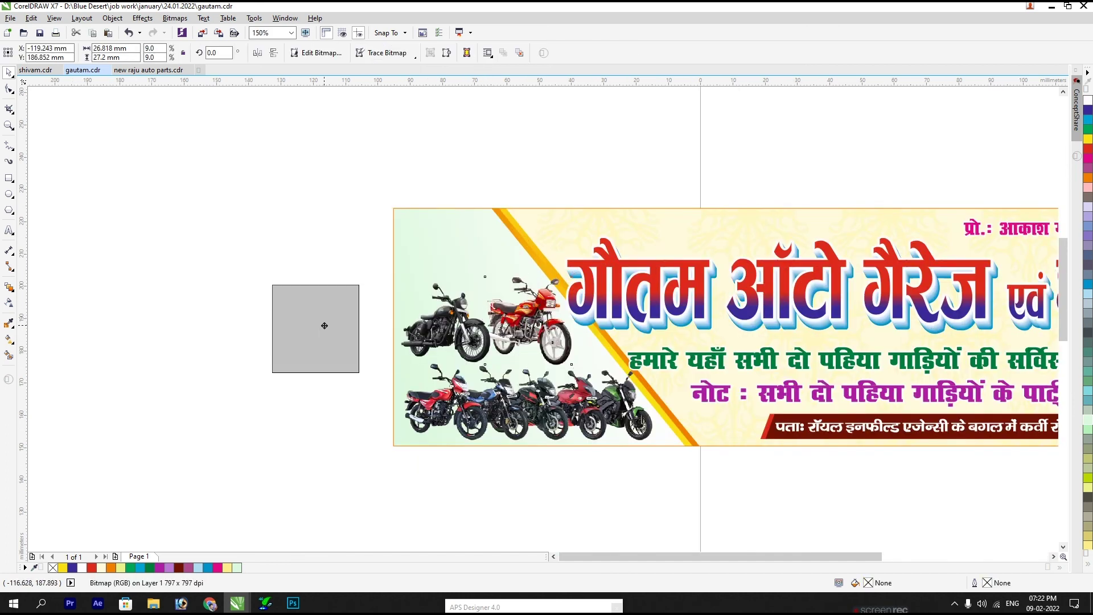
left_click_drag(499, 281, 584, 208)
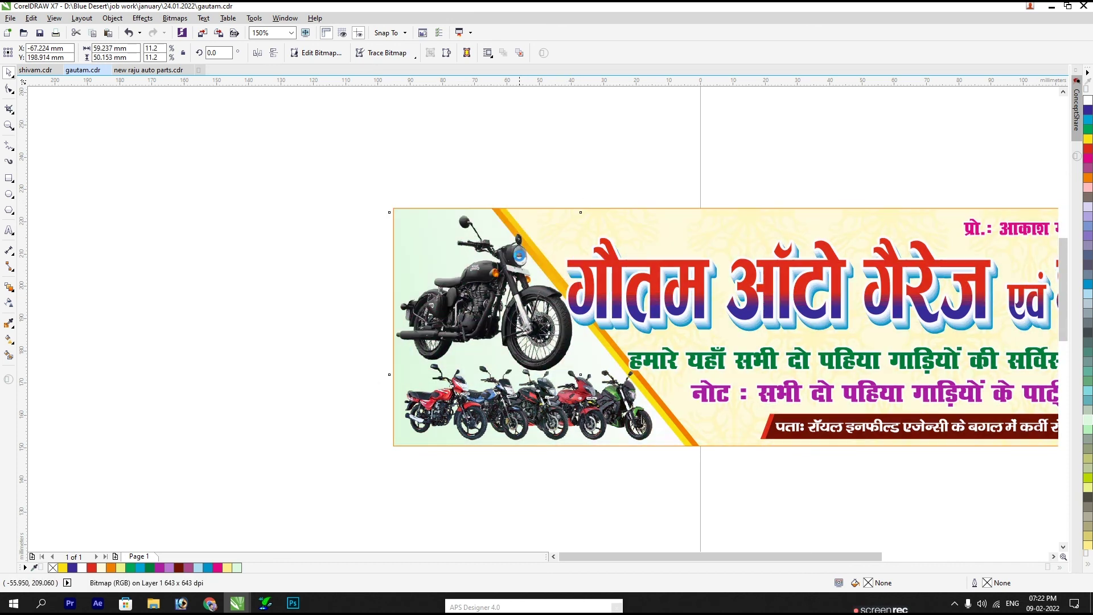
left_click_drag(519, 258, 528, 255)
left_click_drag(580, 210, 573, 215)
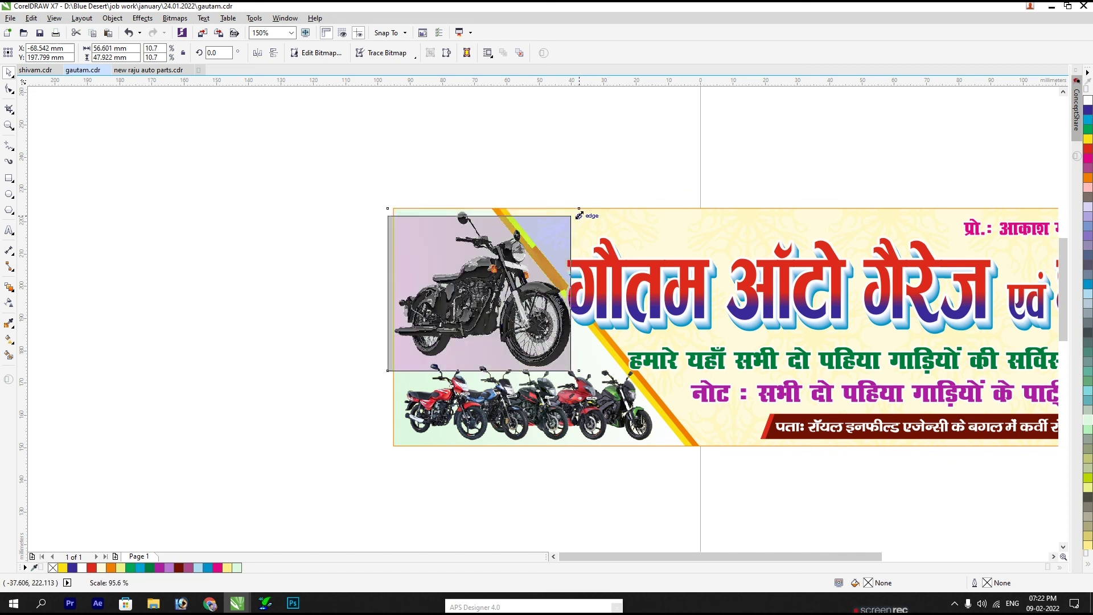
left_click(613, 170)
Fit the whole banner in view and preview it full-screen with F9
key("F4")
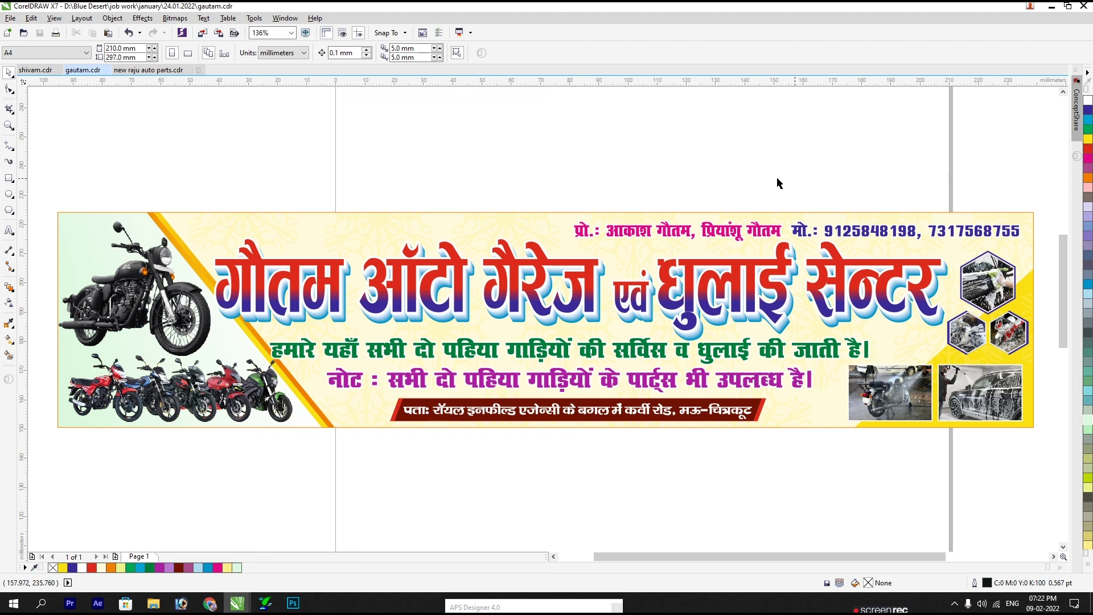
key("ctrl+a")
left_click(582, 181)
key("F9")
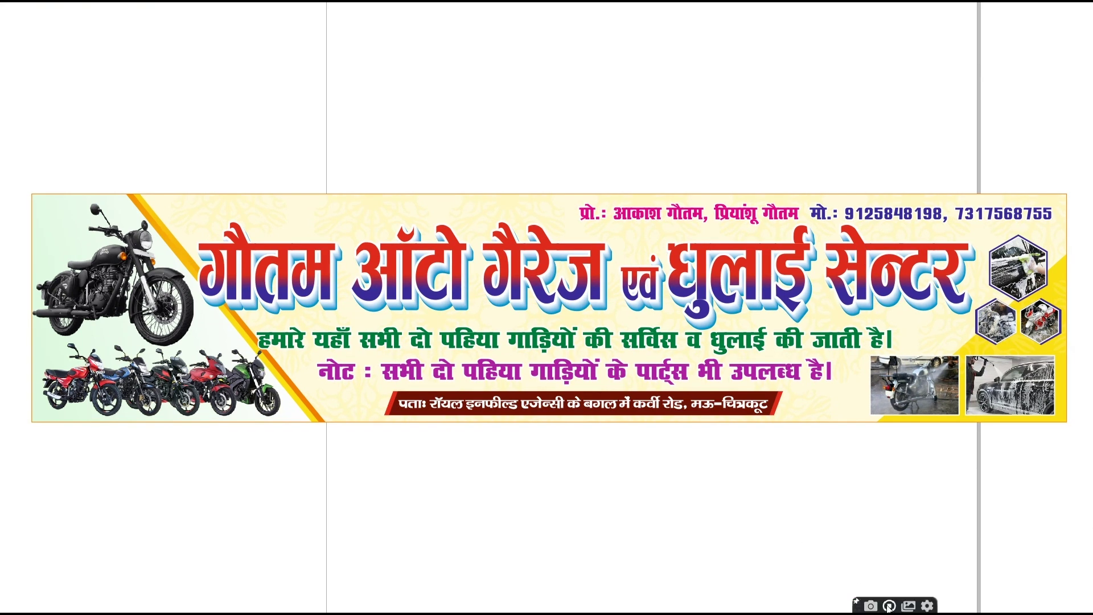